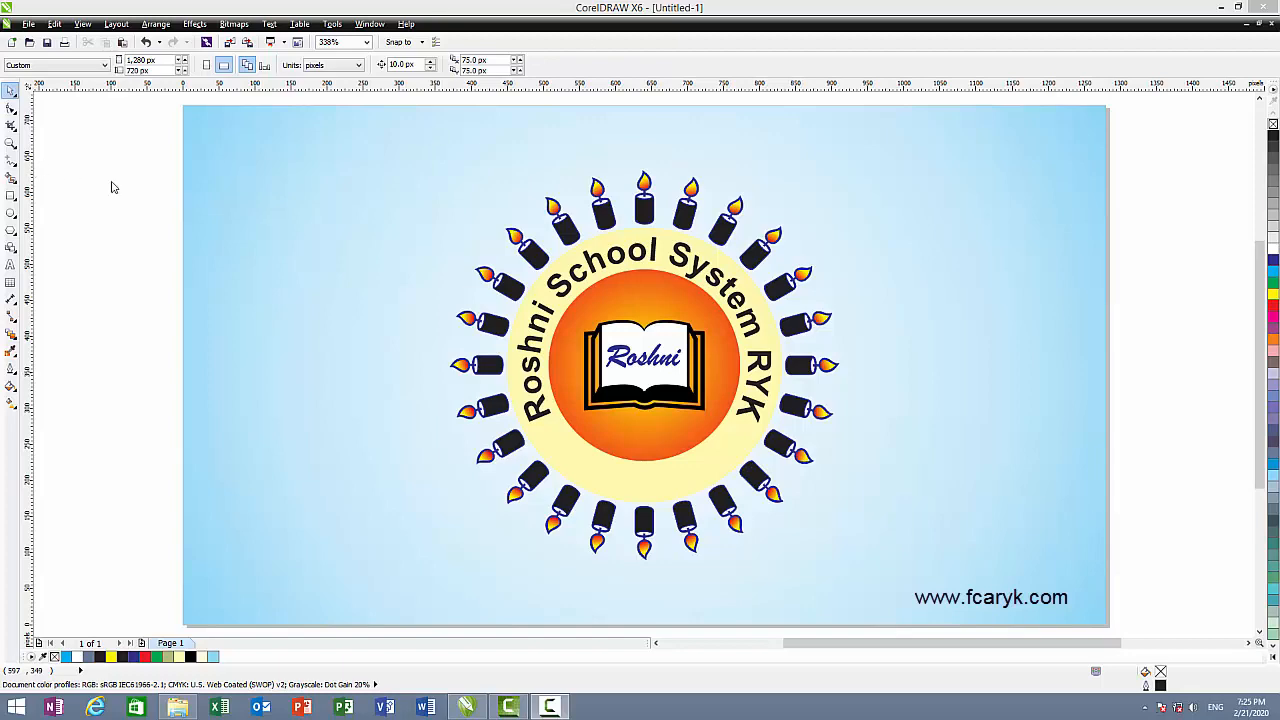
Create a new Letter-size document with the default settings and switch its units to pixels
left_click(29, 23)
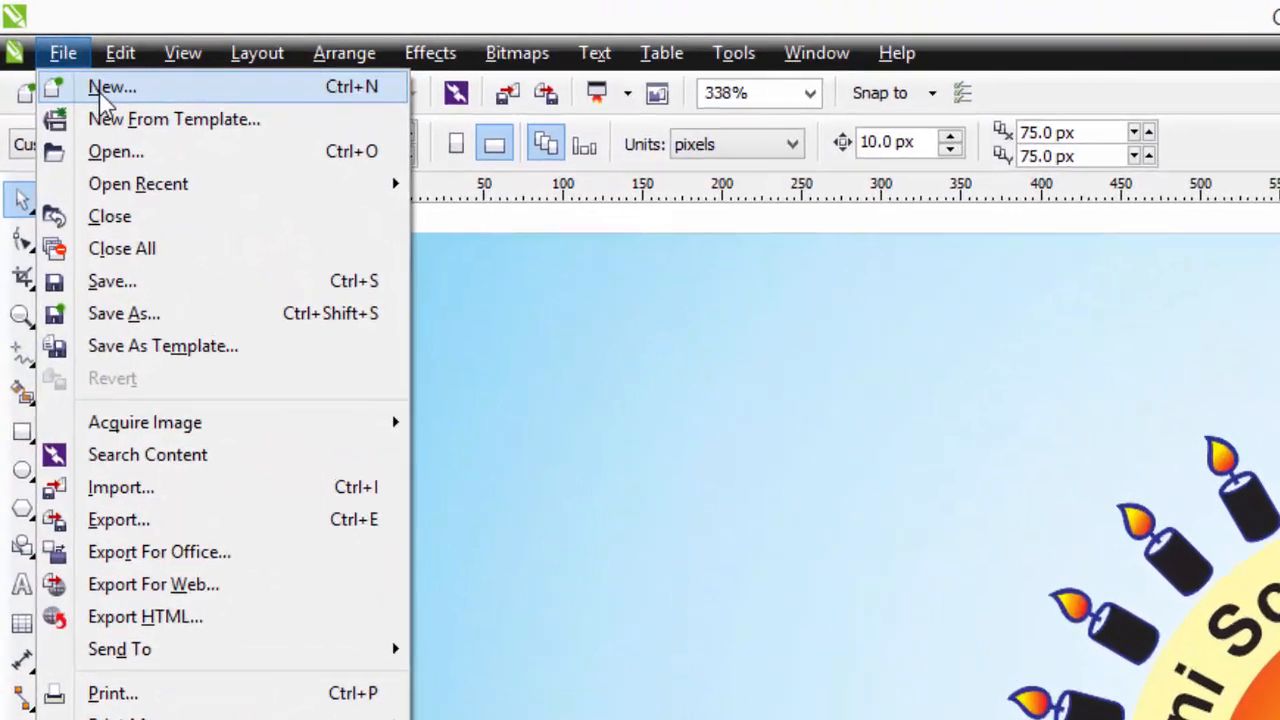
left_click(54, 47)
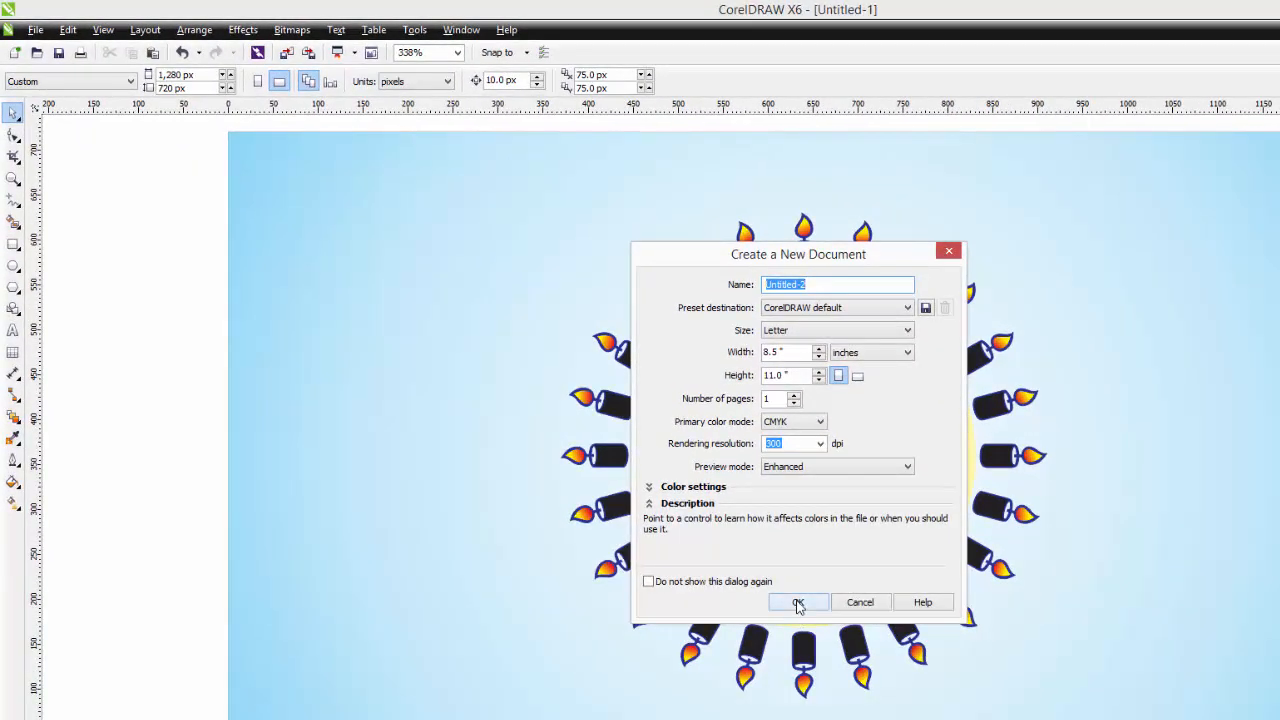
left_click(798, 603)
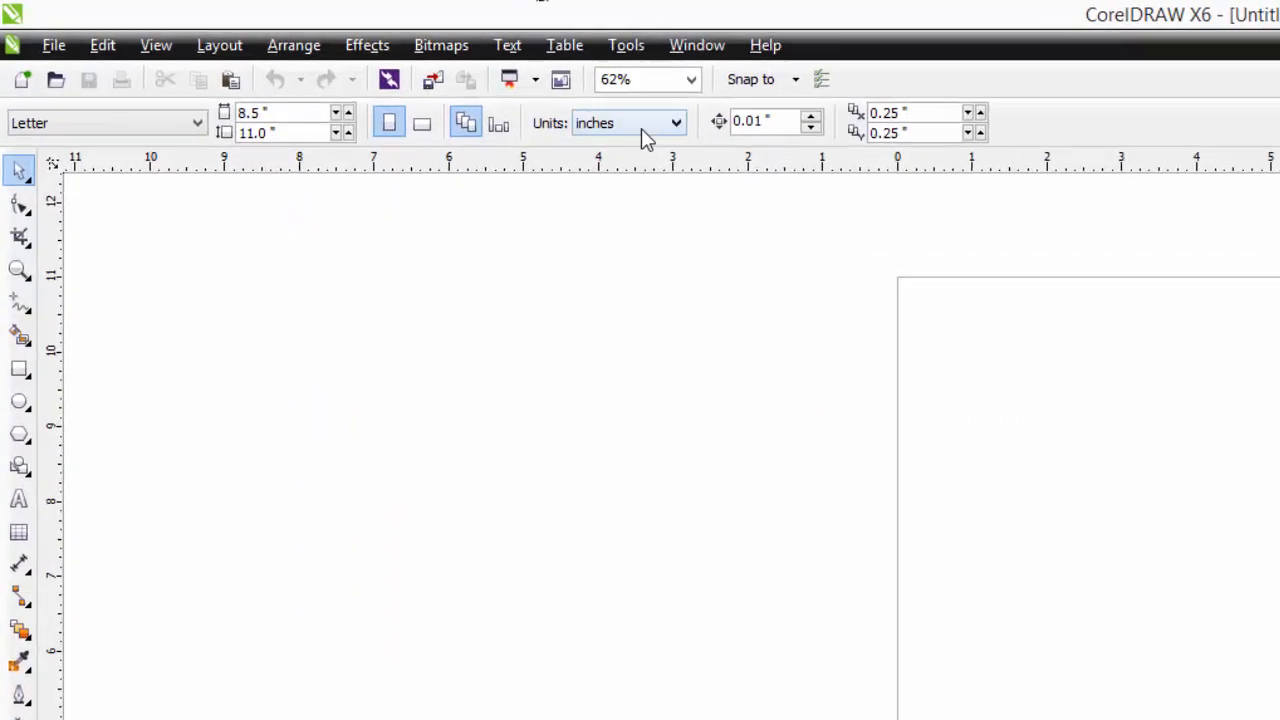
left_click(655, 135)
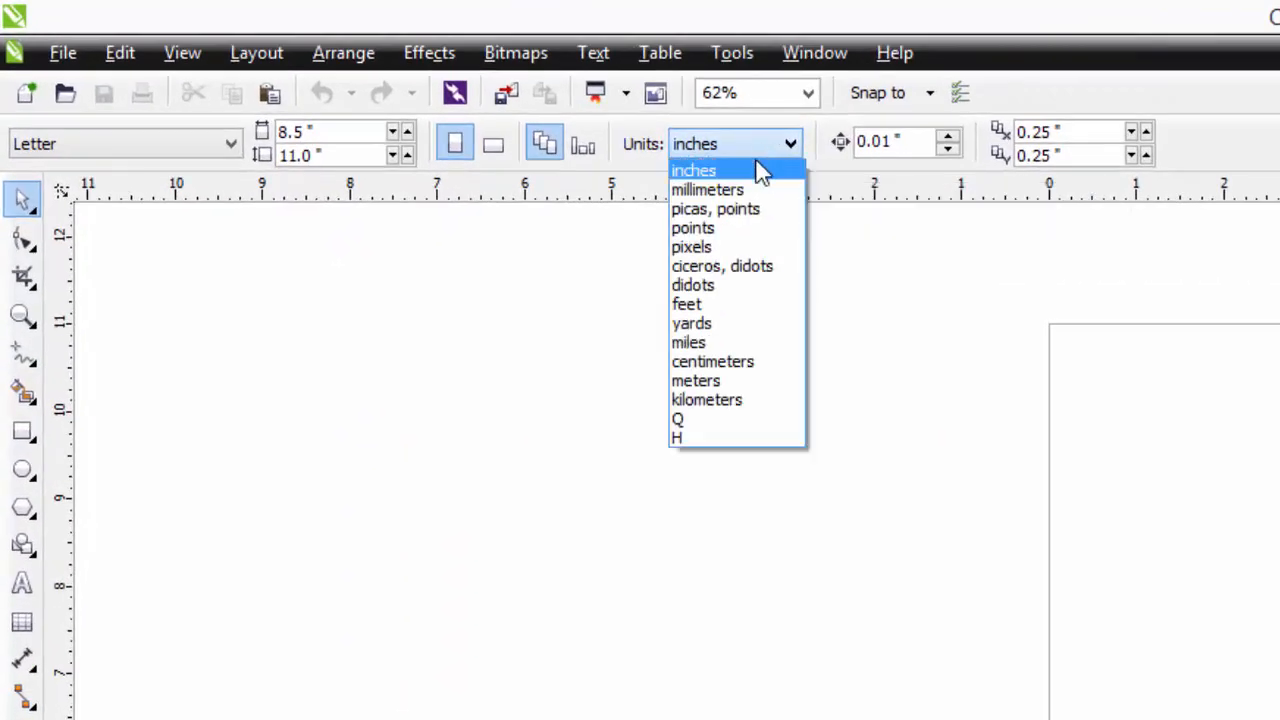
left_click(730, 250)
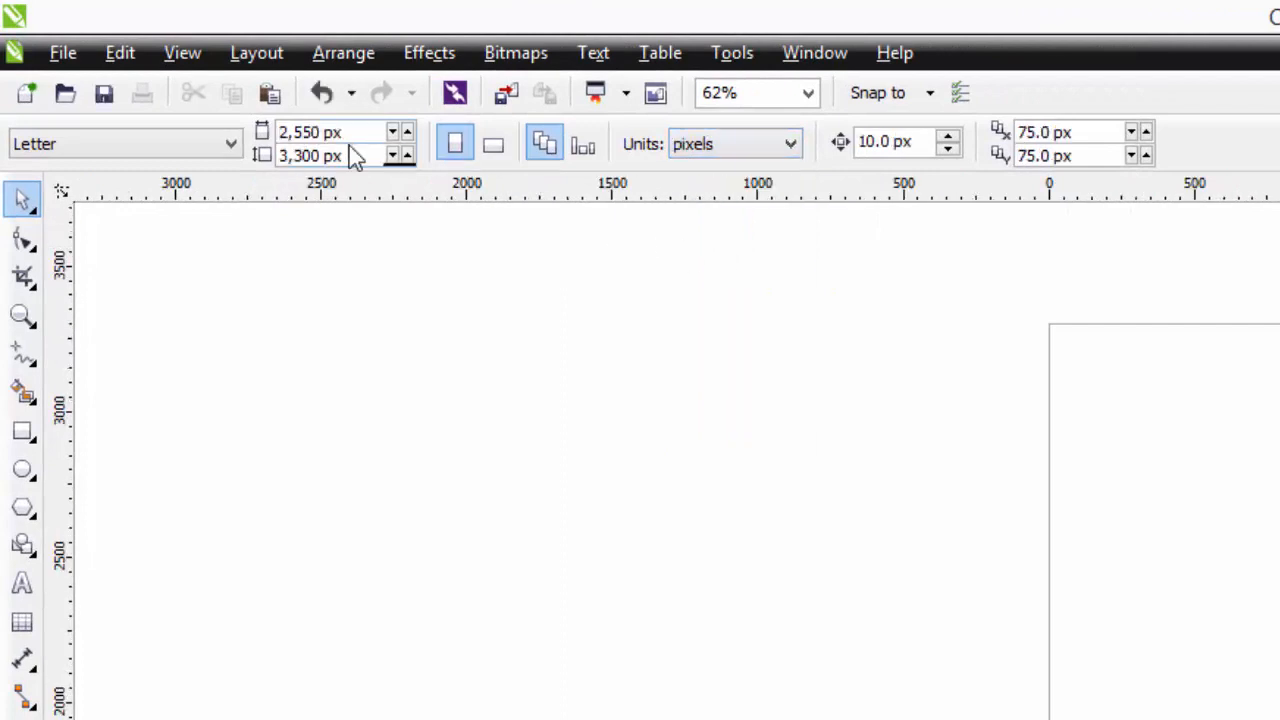
Set the page size to 1,280 px wide by 720 px high and fit the page in view
left_click_drag(342, 132, 200, 157)
type("1")
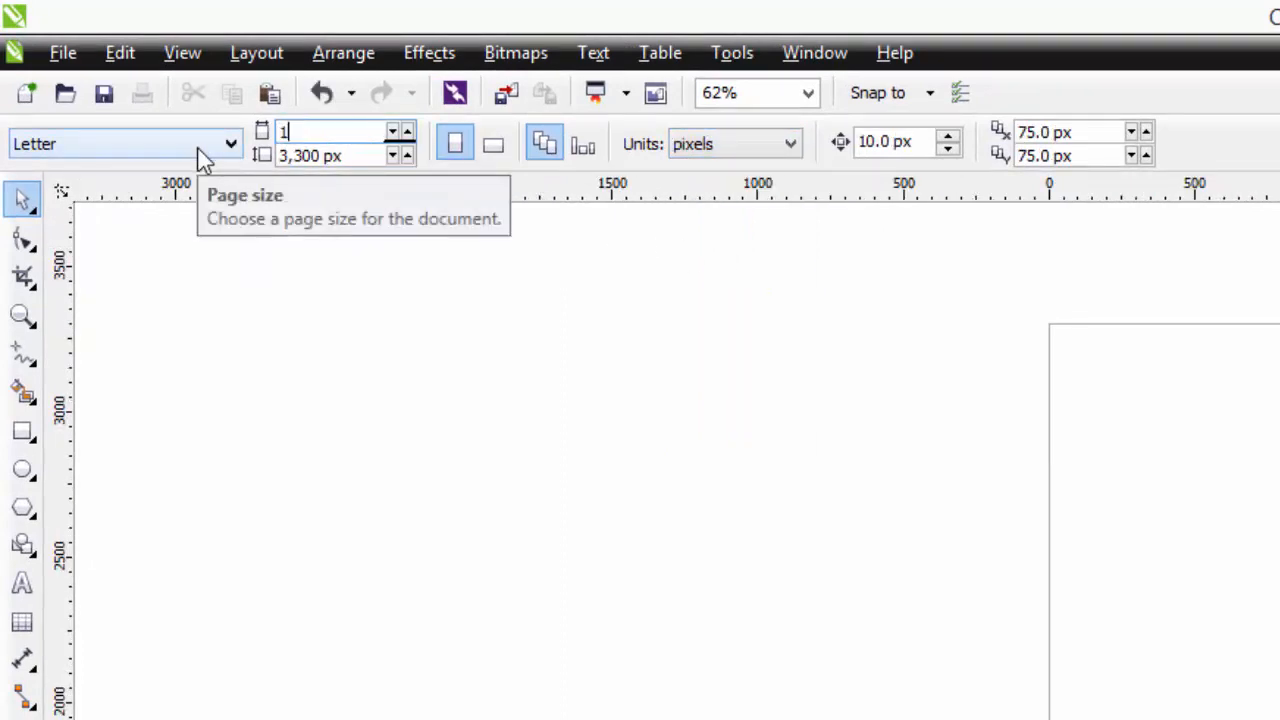
type(",280")
key("Tab")
type("72")
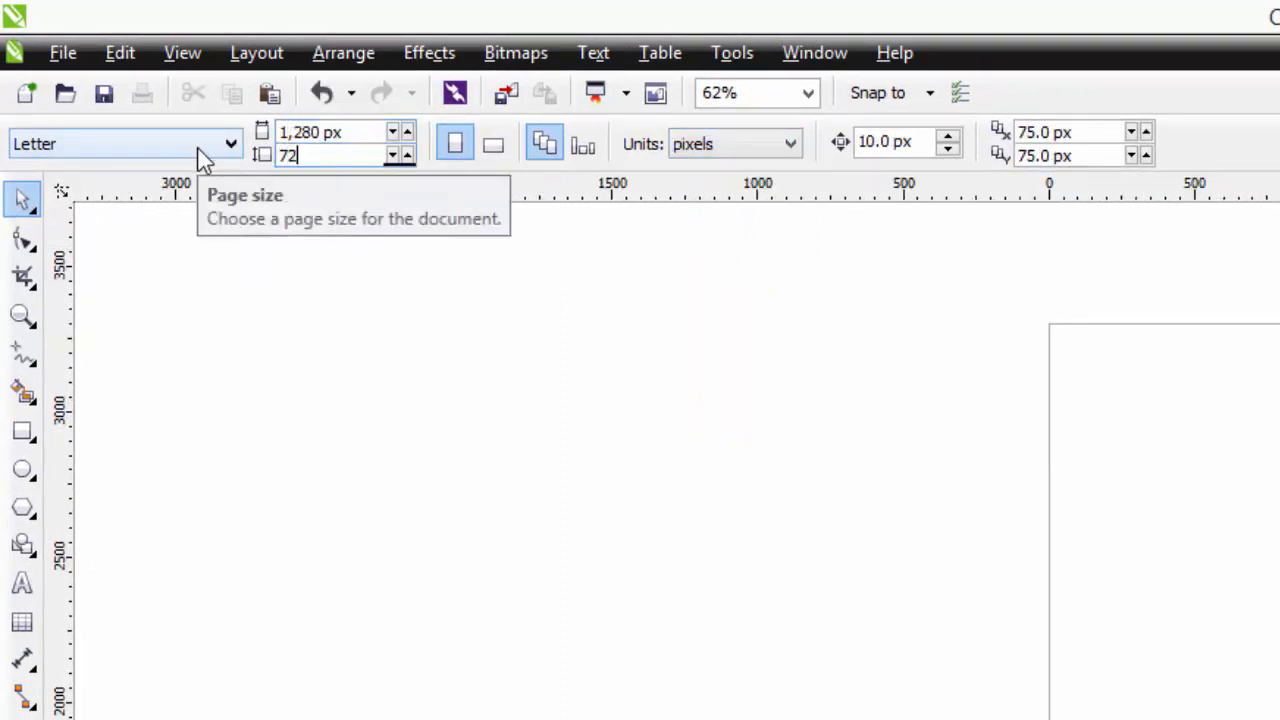
type("0")
key("Return")
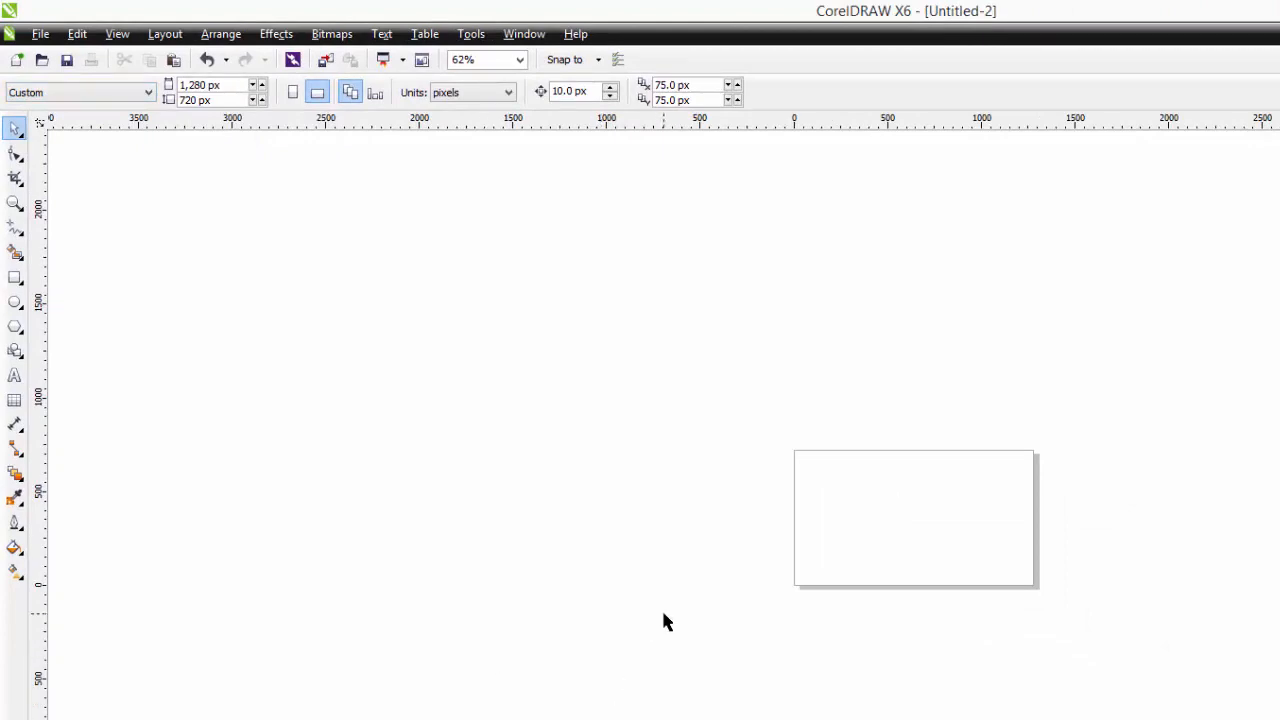
key("shift+F4")
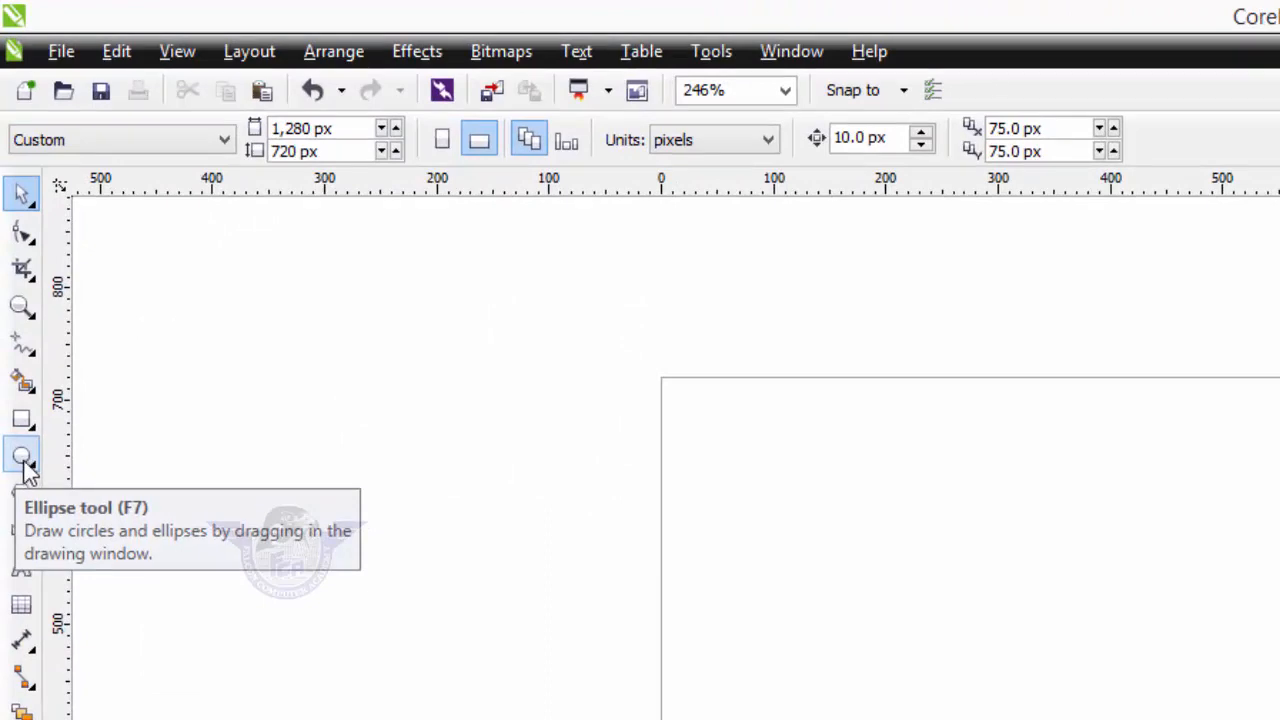
Draw a circle about 435 px in diameter and move it near the centre of the page
left_click(23, 460)
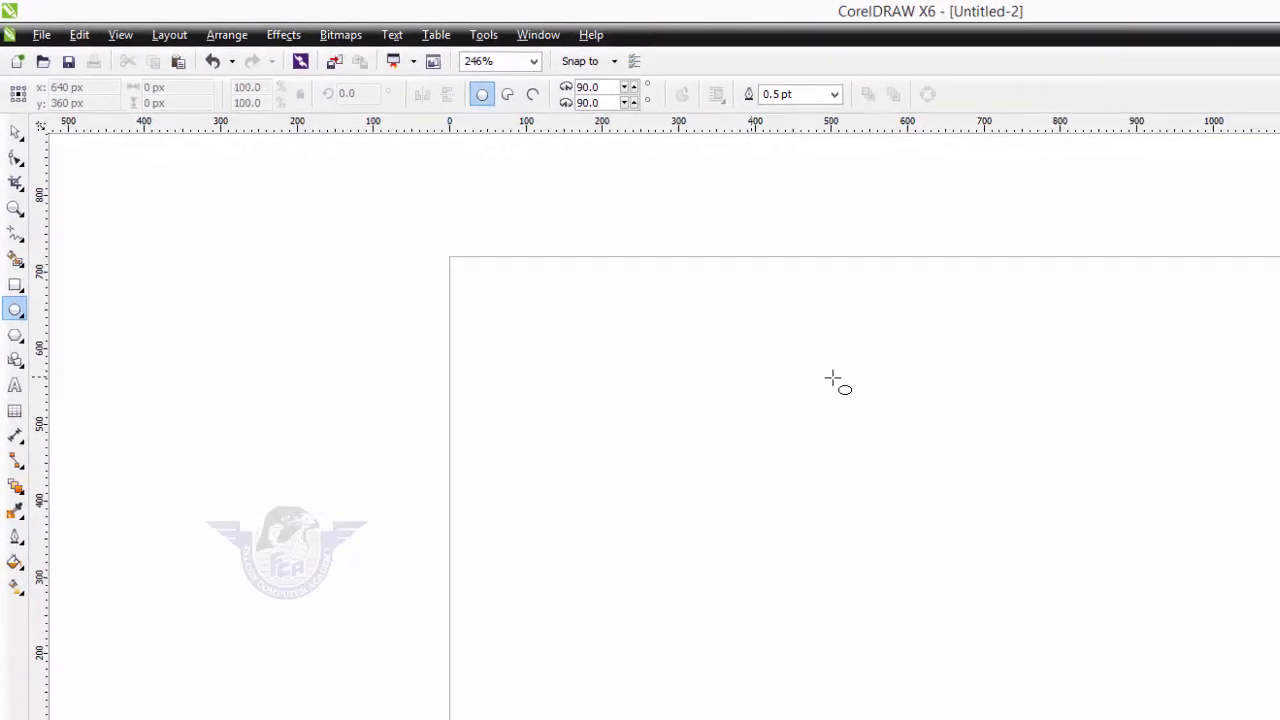
left_click_drag(702, 306, 764, 392)
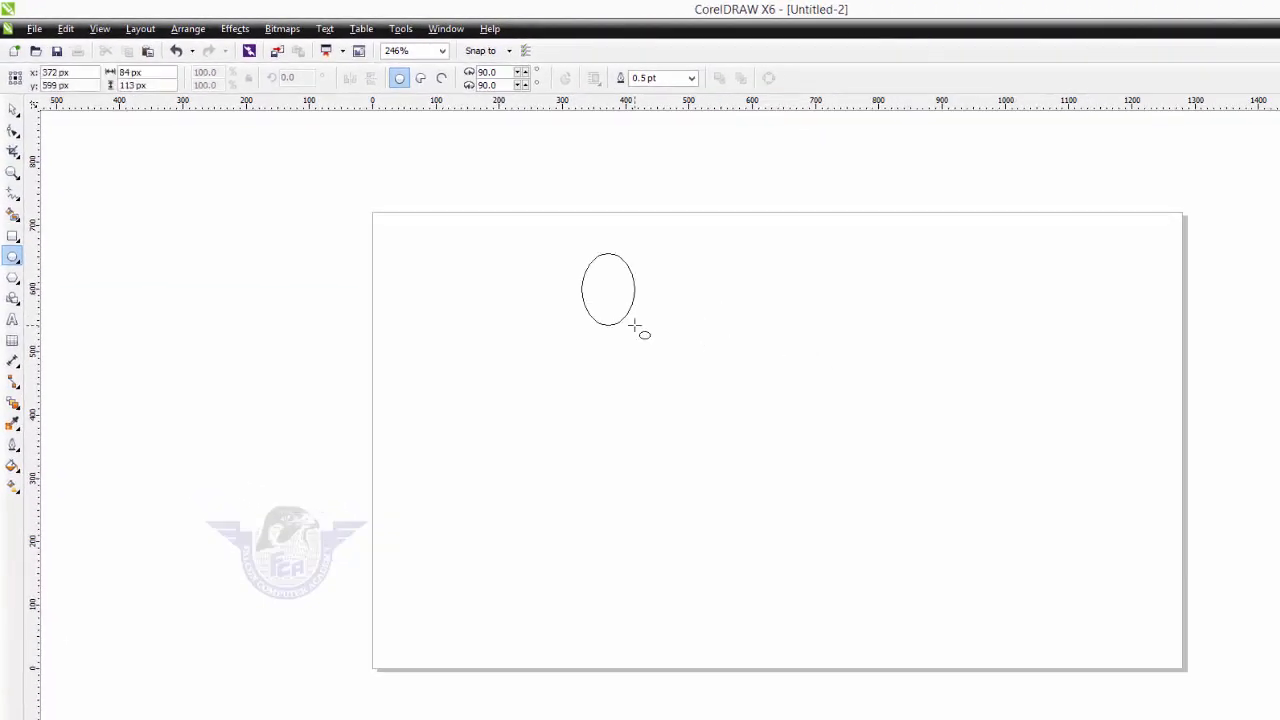
key("ctrl")
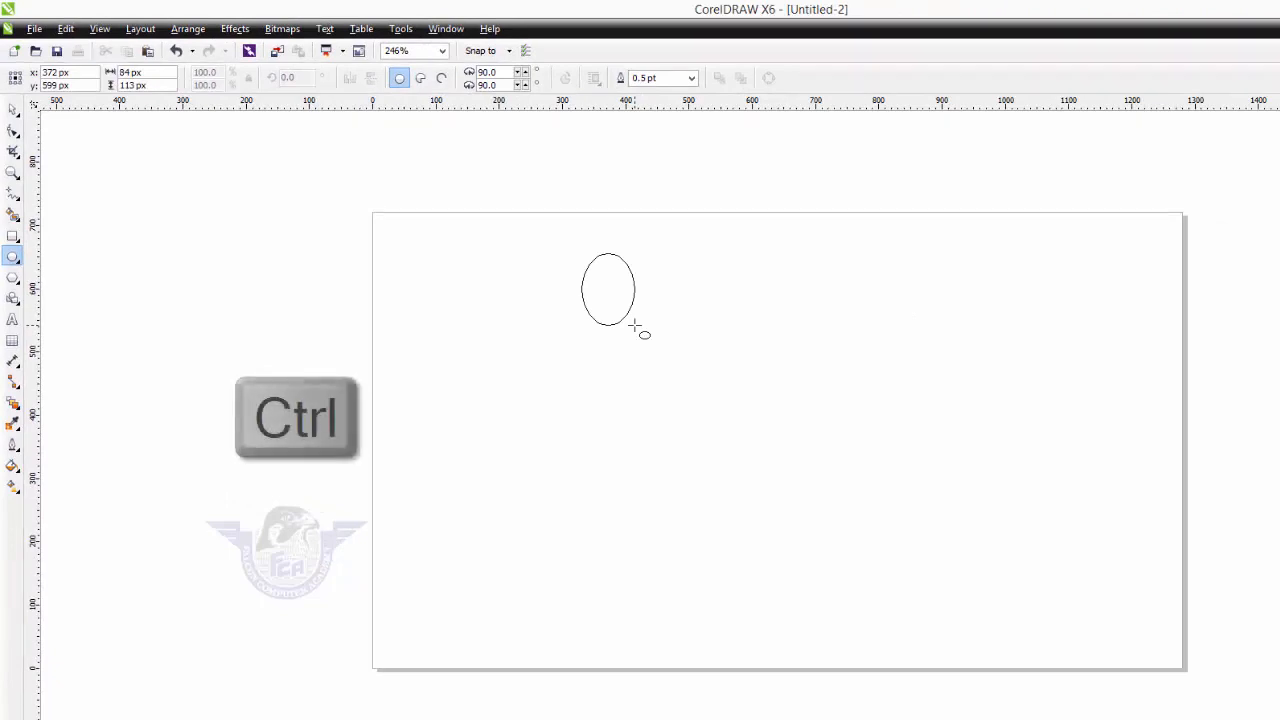
left_click_drag(637, 325, 821, 530)
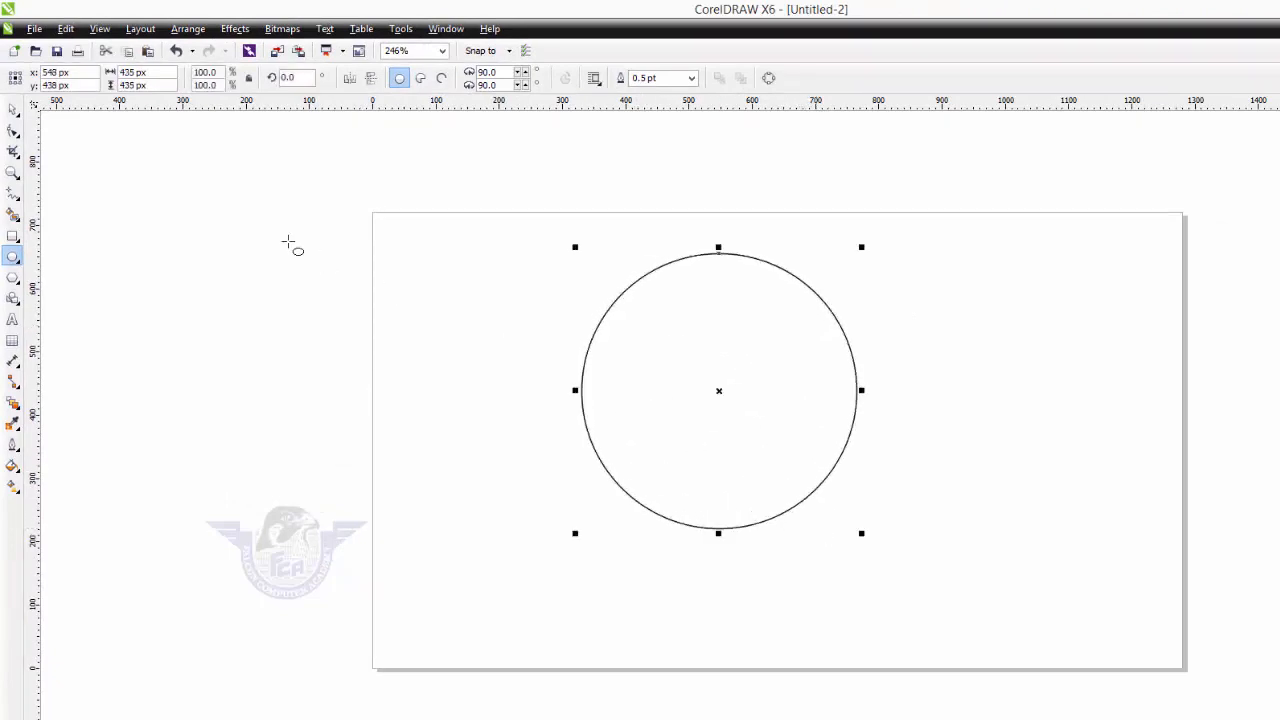
left_click(14, 111)
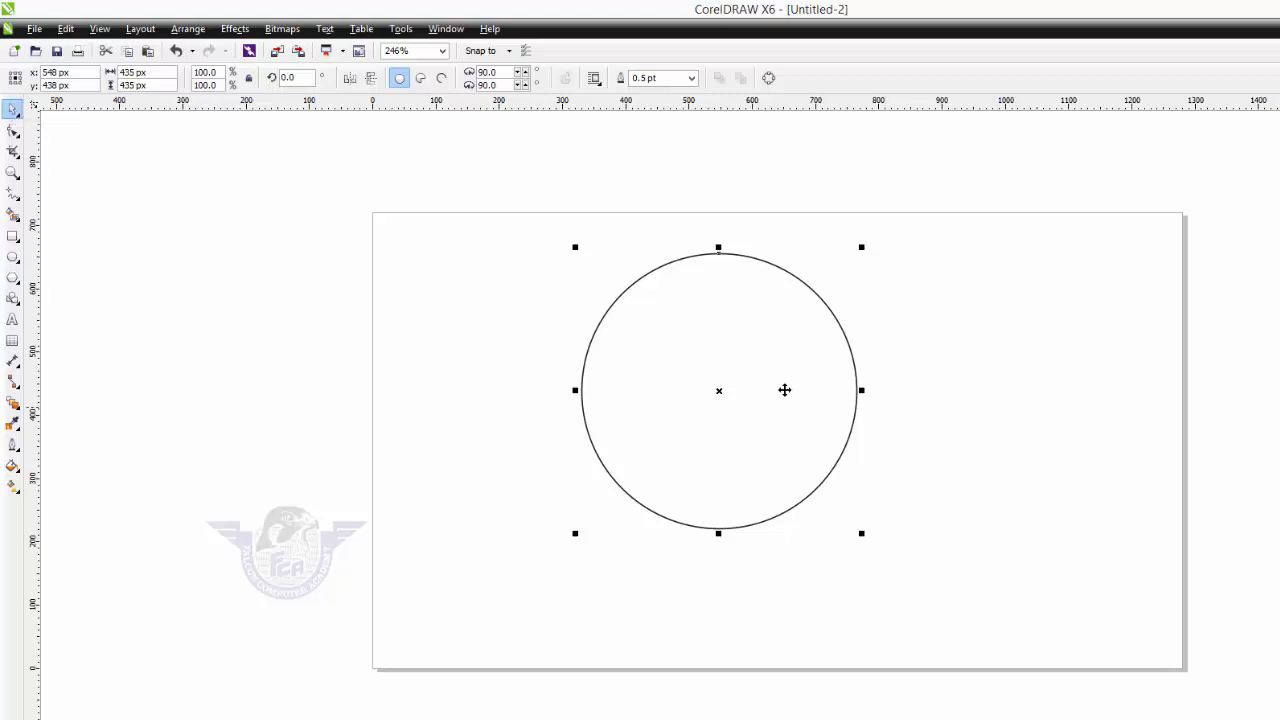
left_click_drag(778, 389, 805, 416)
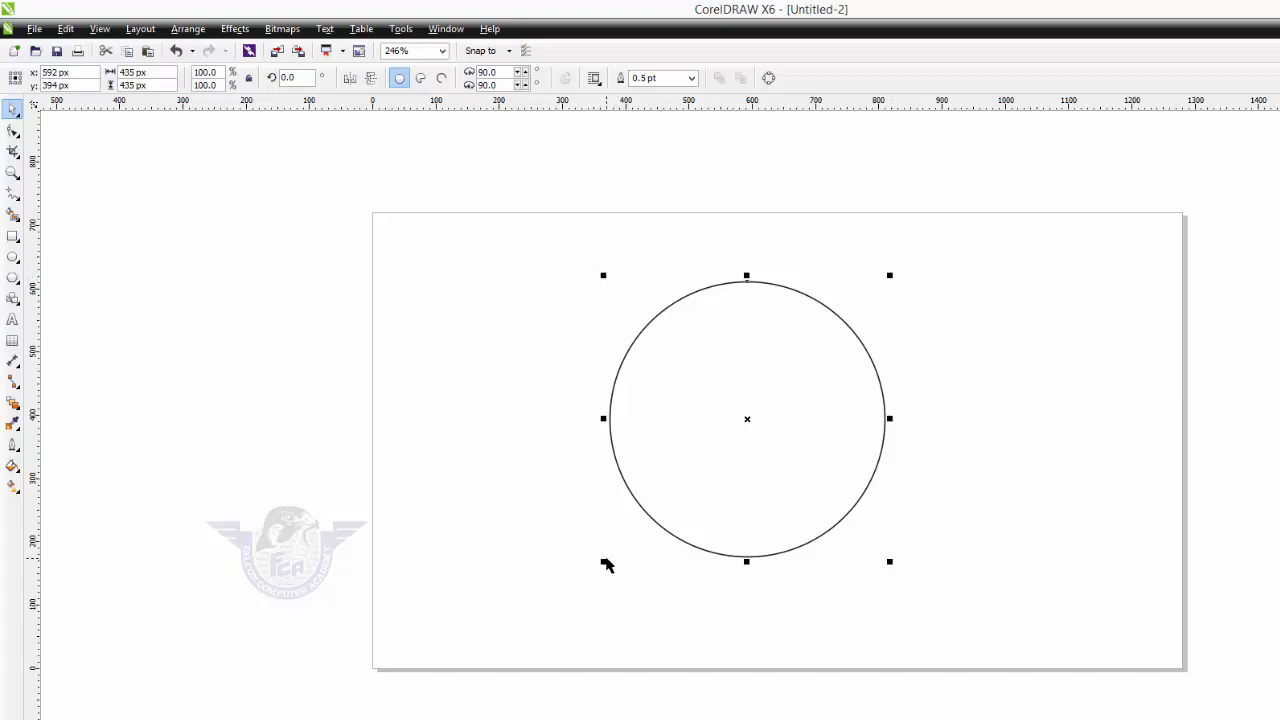
Make a smaller concentric copy of the circle, about 299 px in diameter
left_click_drag(601, 563, 645, 526)
key("shift")
right_click(643, 528)
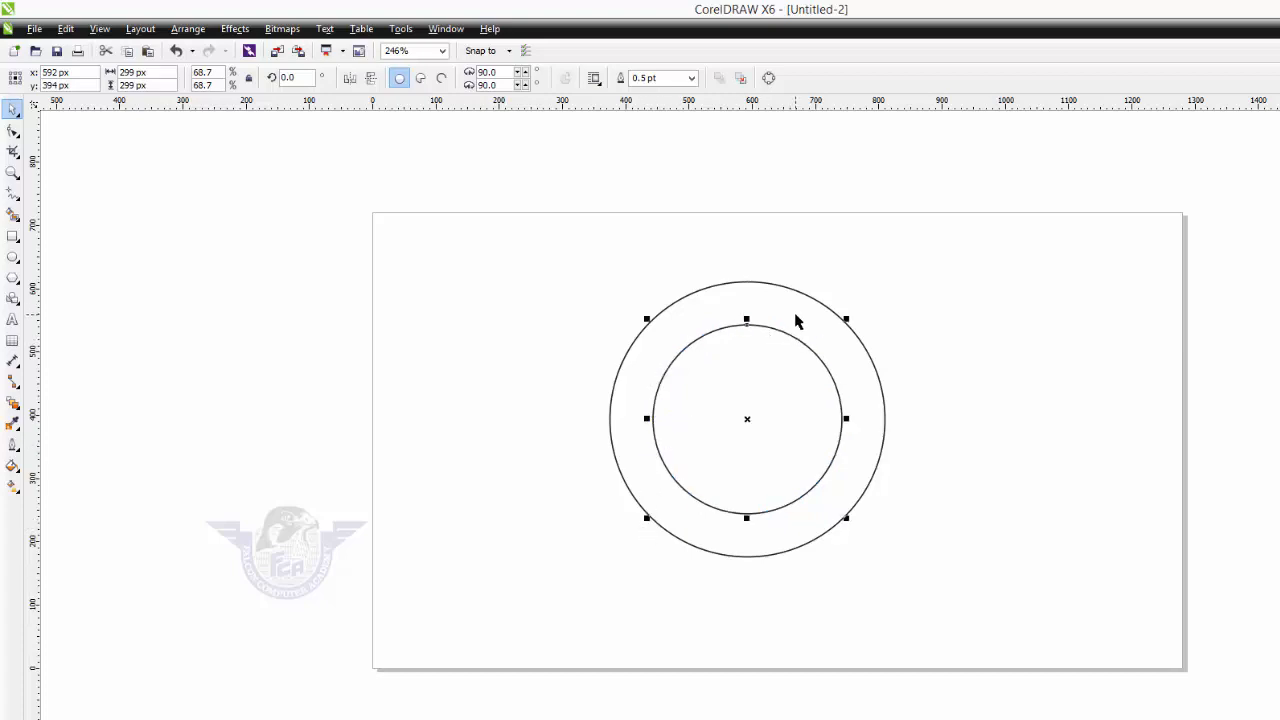
left_click(552, 267)
Insert the Wingdings candle character beside the circles and scale it down proportionally to about 46 by 131 px
key("ctrl+F11")
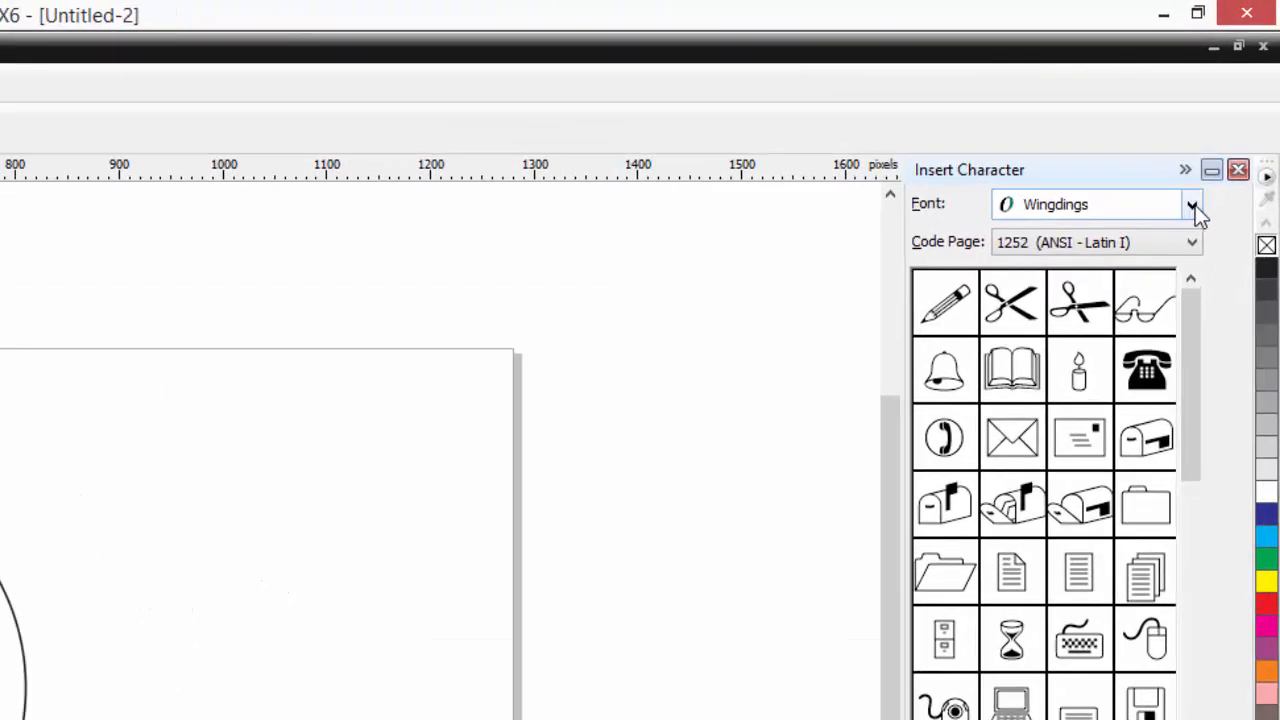
left_click(1192, 205)
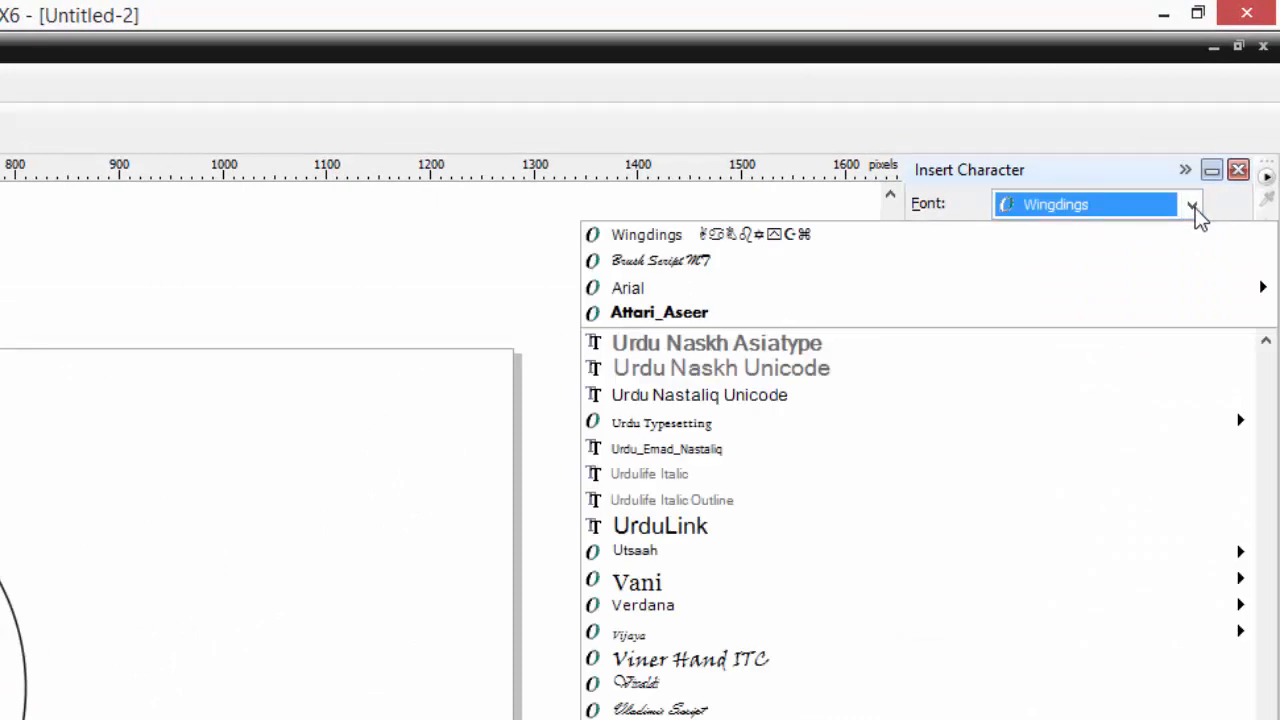
type("Wing")
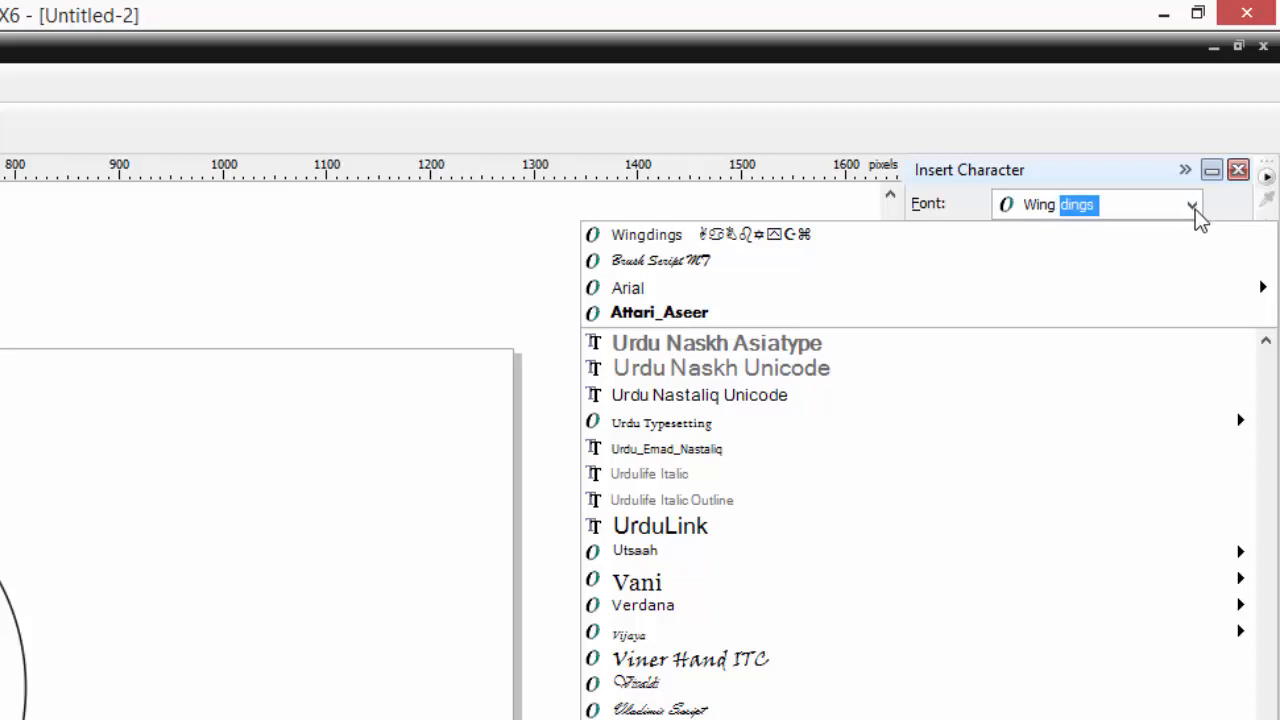
key("Return")
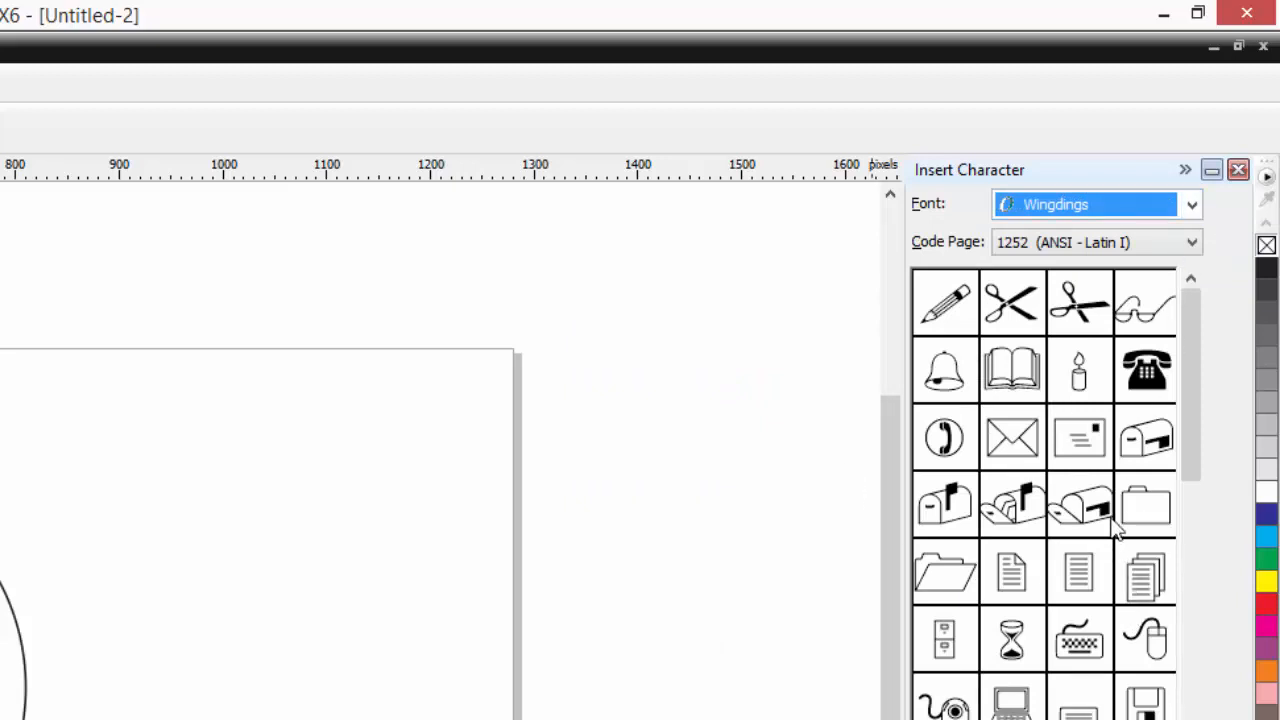
left_click(1081, 388)
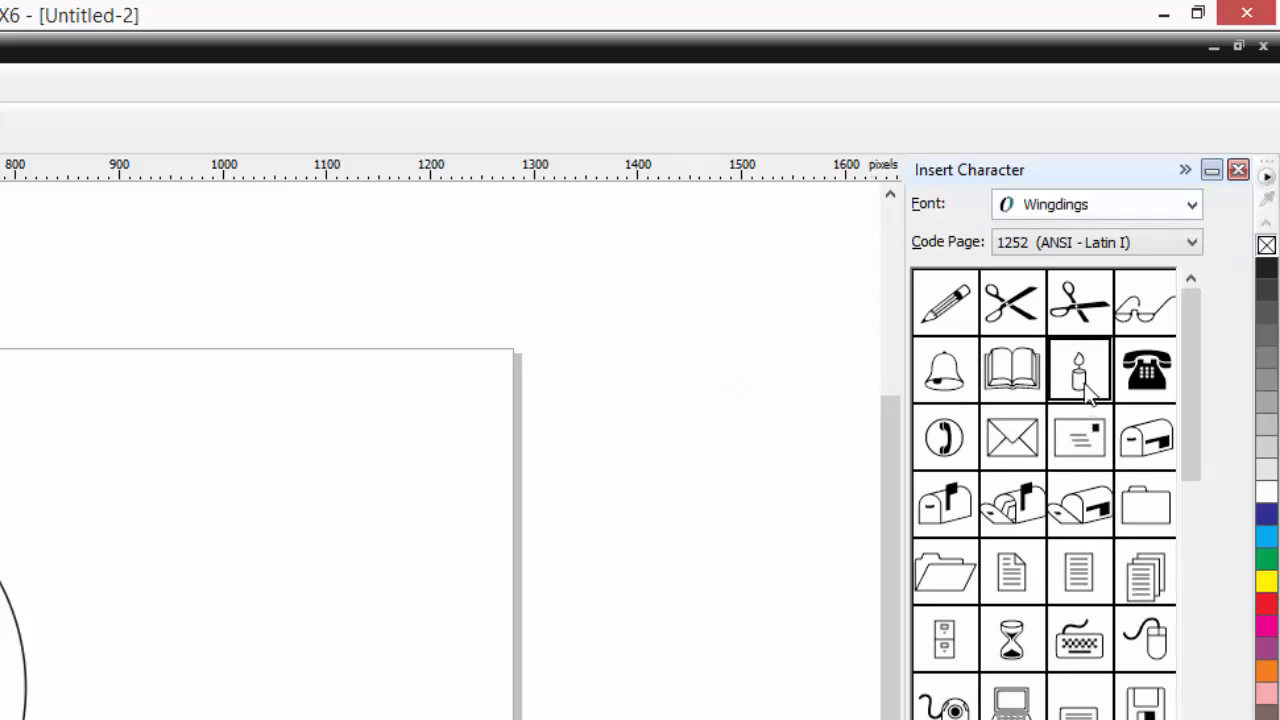
left_click_drag(932, 430, 231, 638)
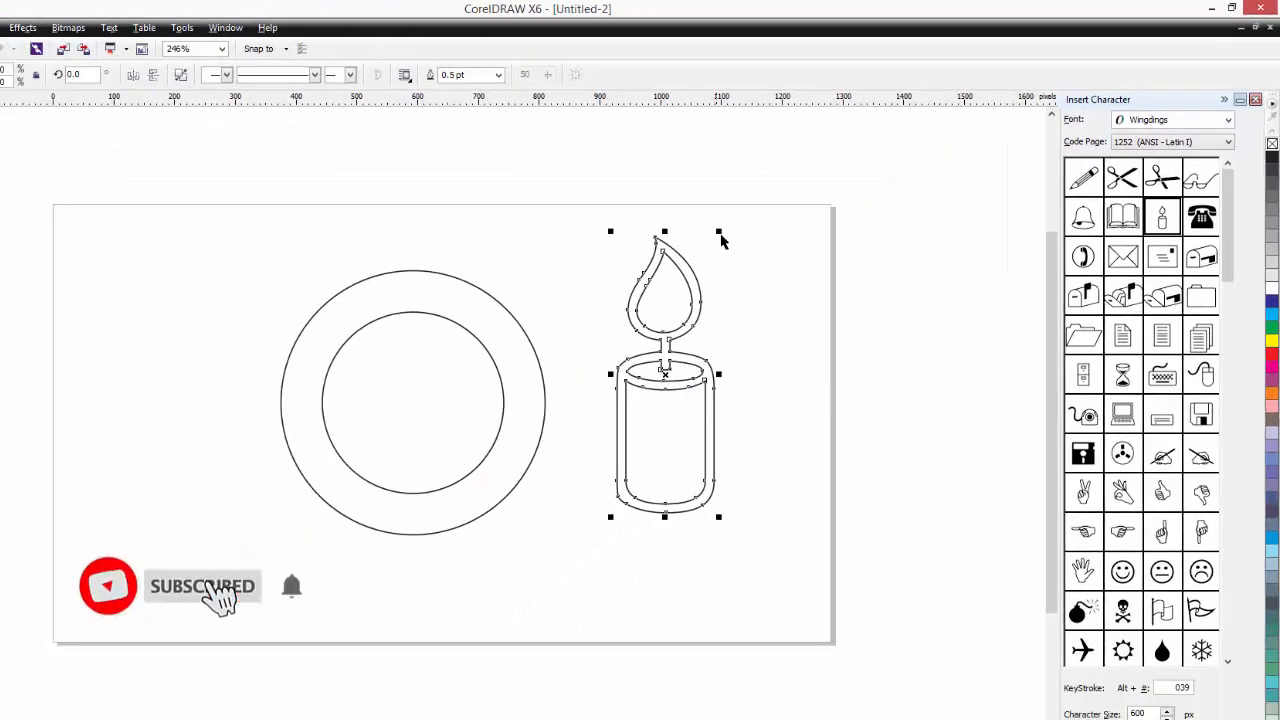
left_click_drag(719, 231, 699, 332)
Zoom in on the candle and fill it with red
key("F2")
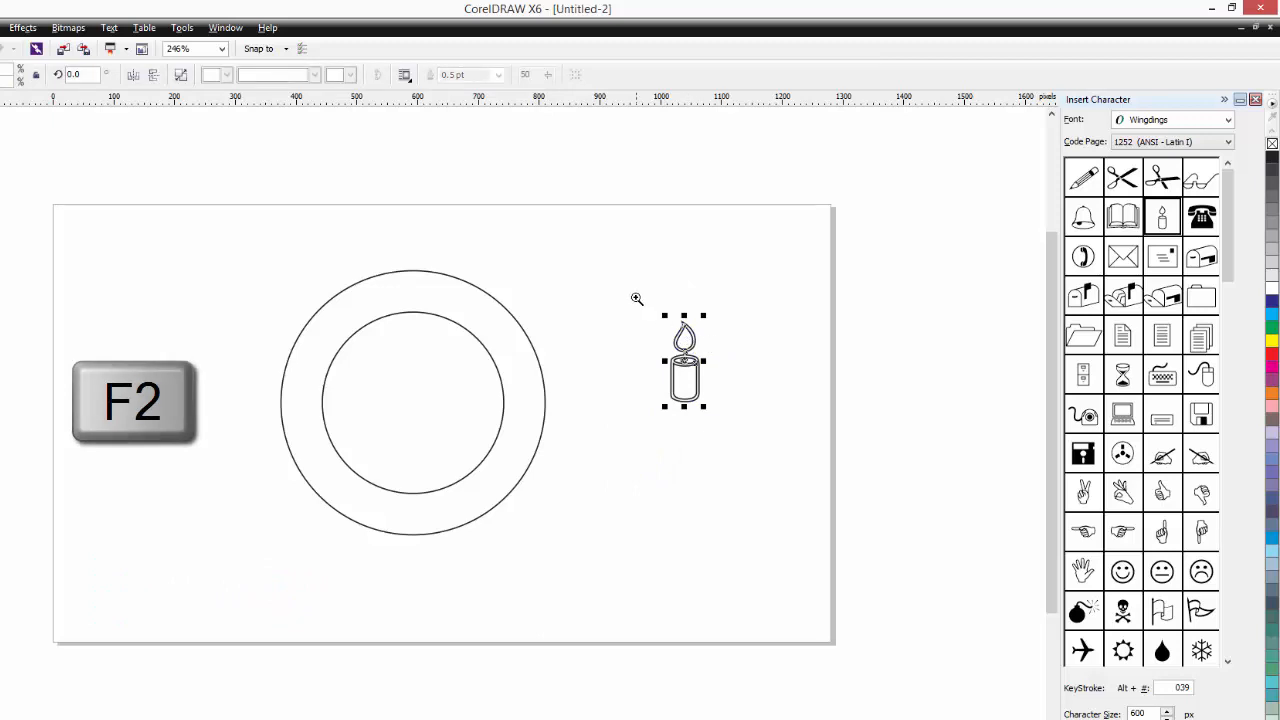
left_click_drag(649, 297, 722, 421)
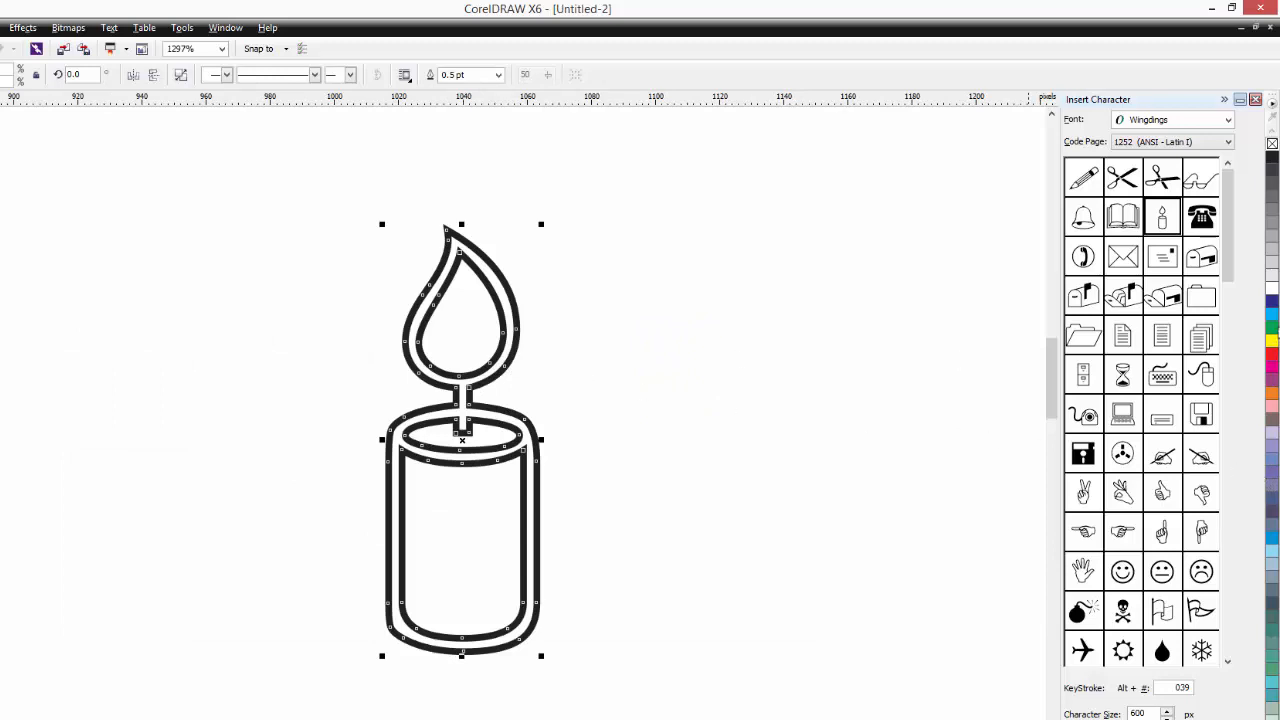
left_click(1273, 313)
left_click(1272, 301)
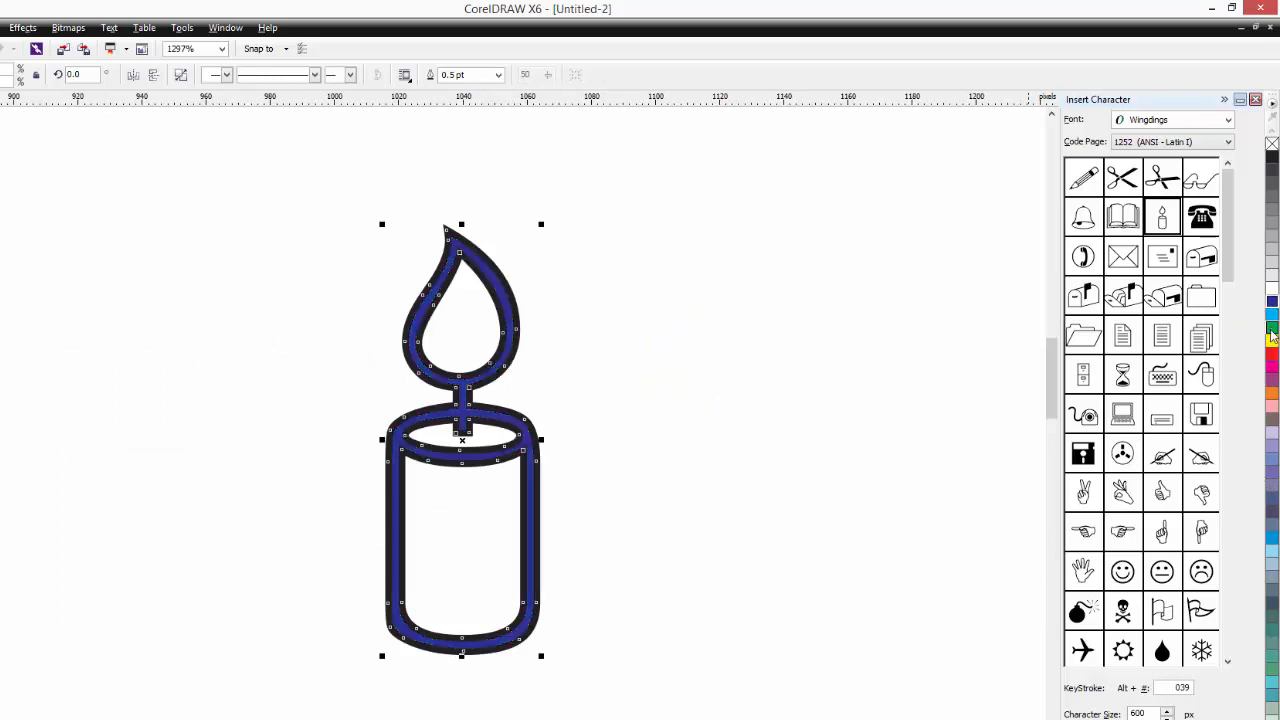
left_click(1272, 354)
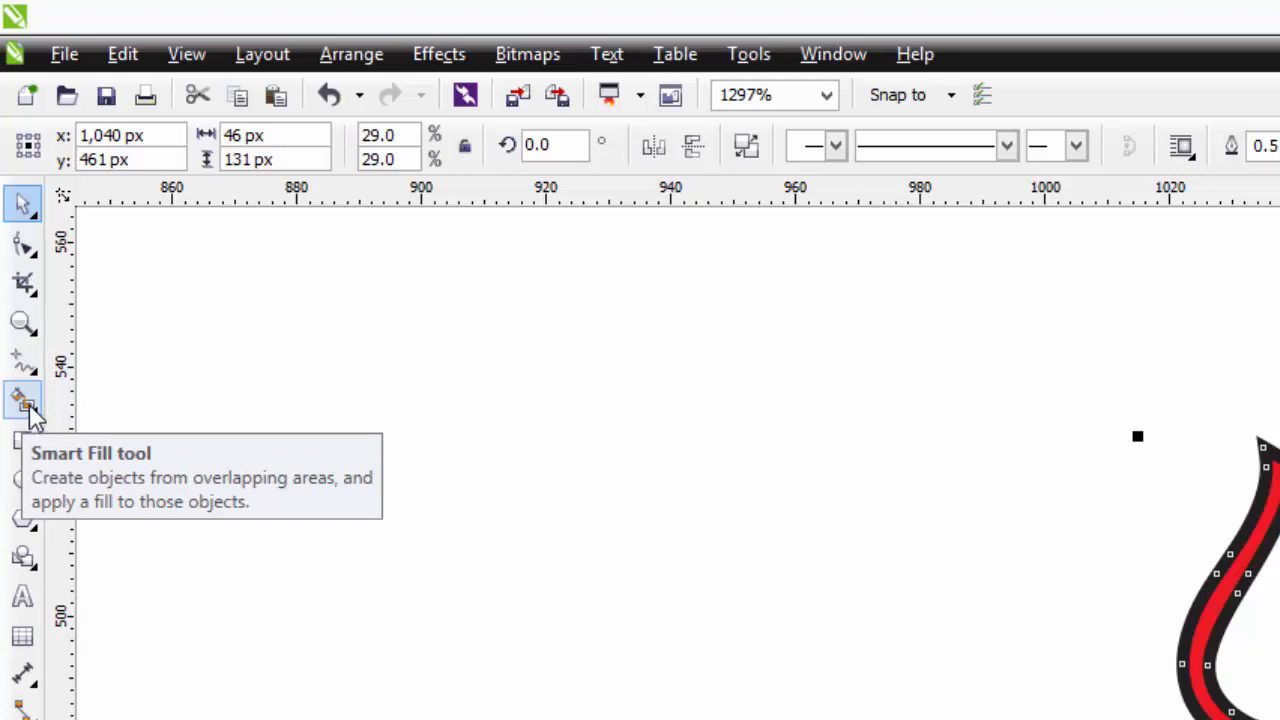
Smart-fill the candle's inner flame, body and outer frame with the preset blue-grey fill and 0.5 pt black outline
left_click(28, 408)
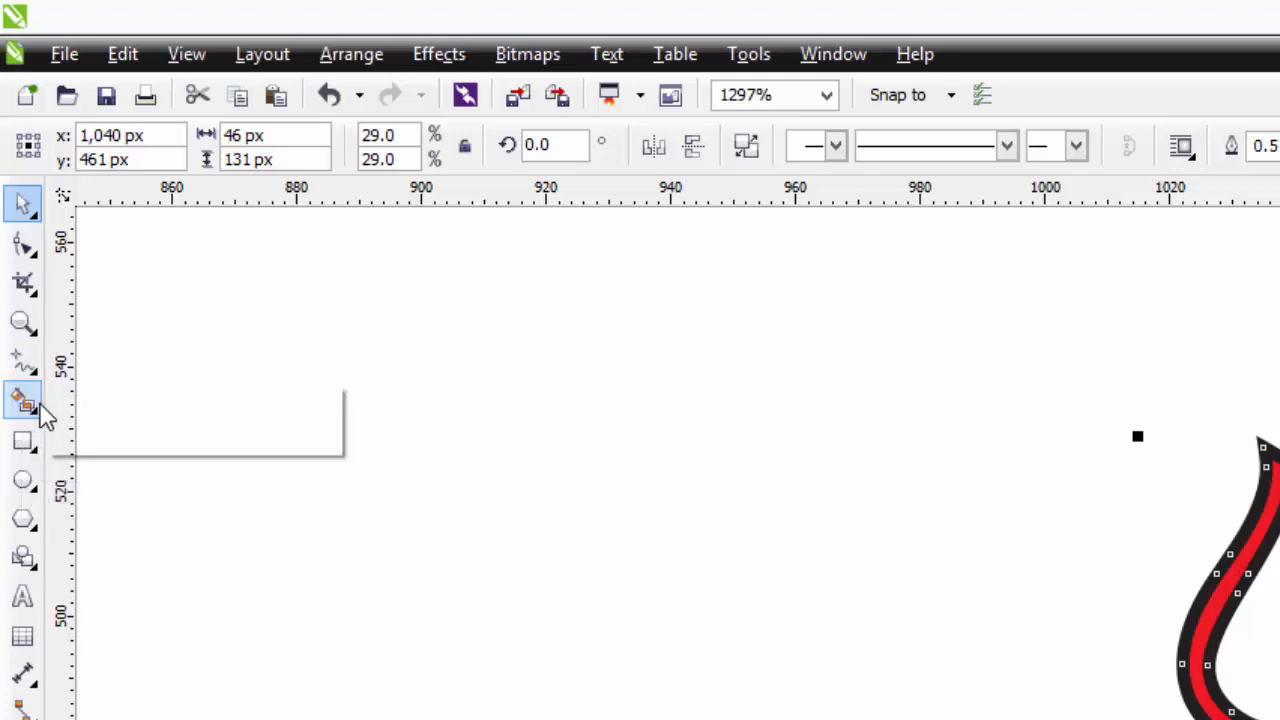
left_click(202, 356)
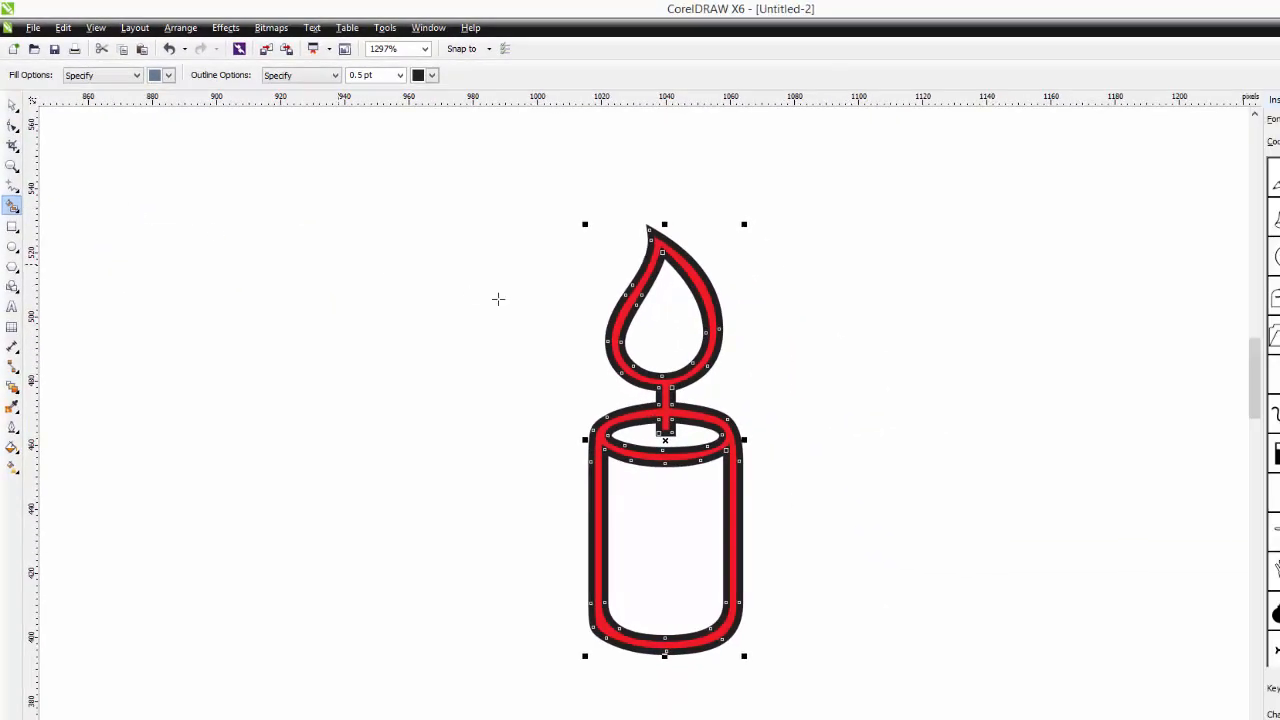
left_click(672, 341)
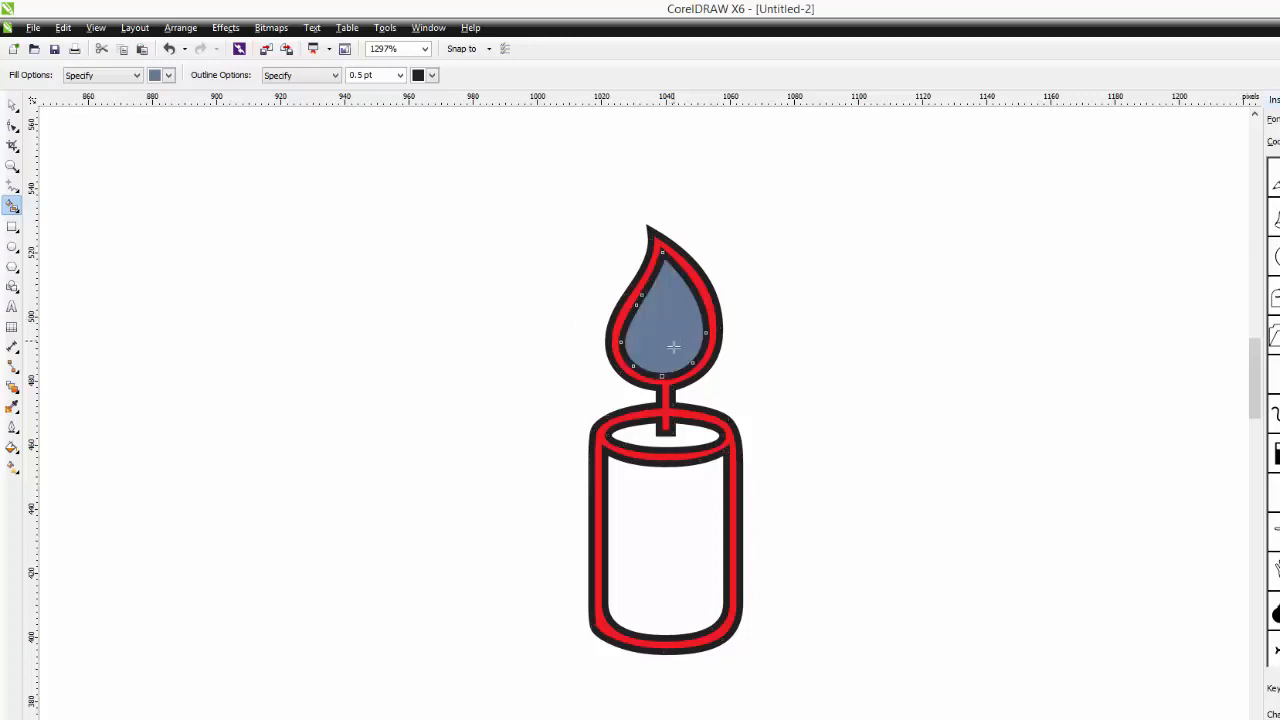
left_click(653, 520)
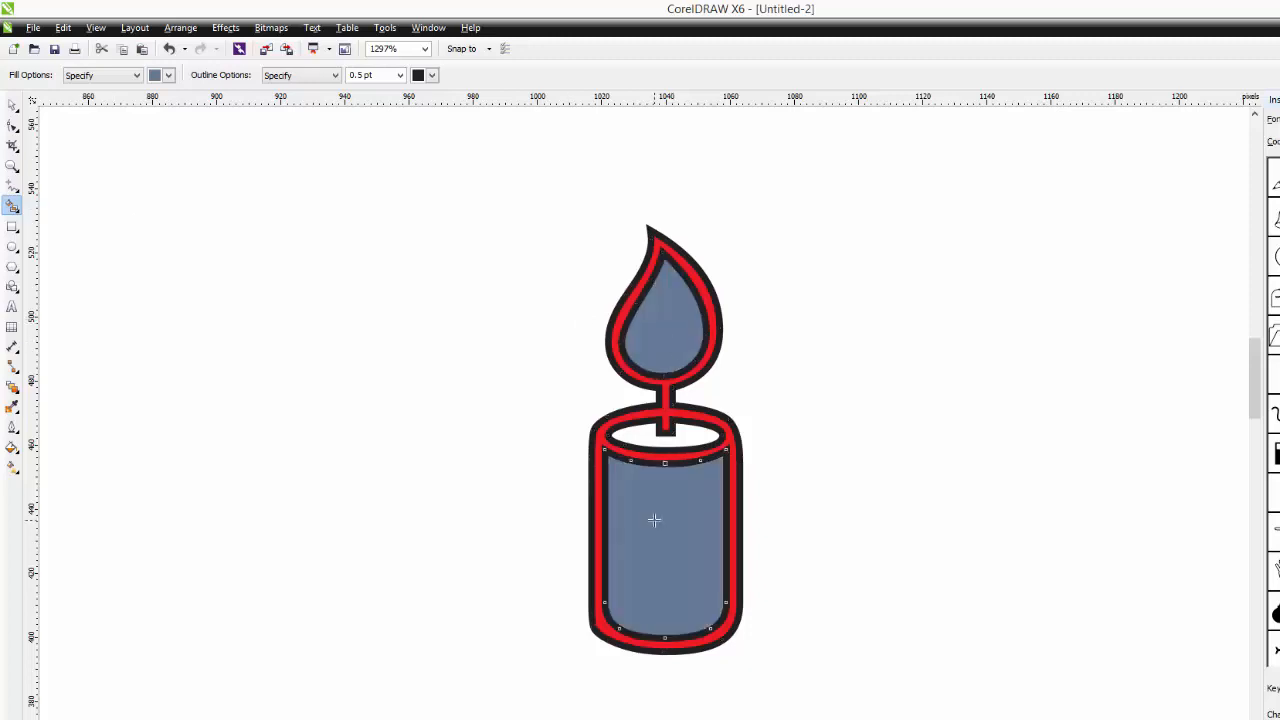
left_click(600, 441)
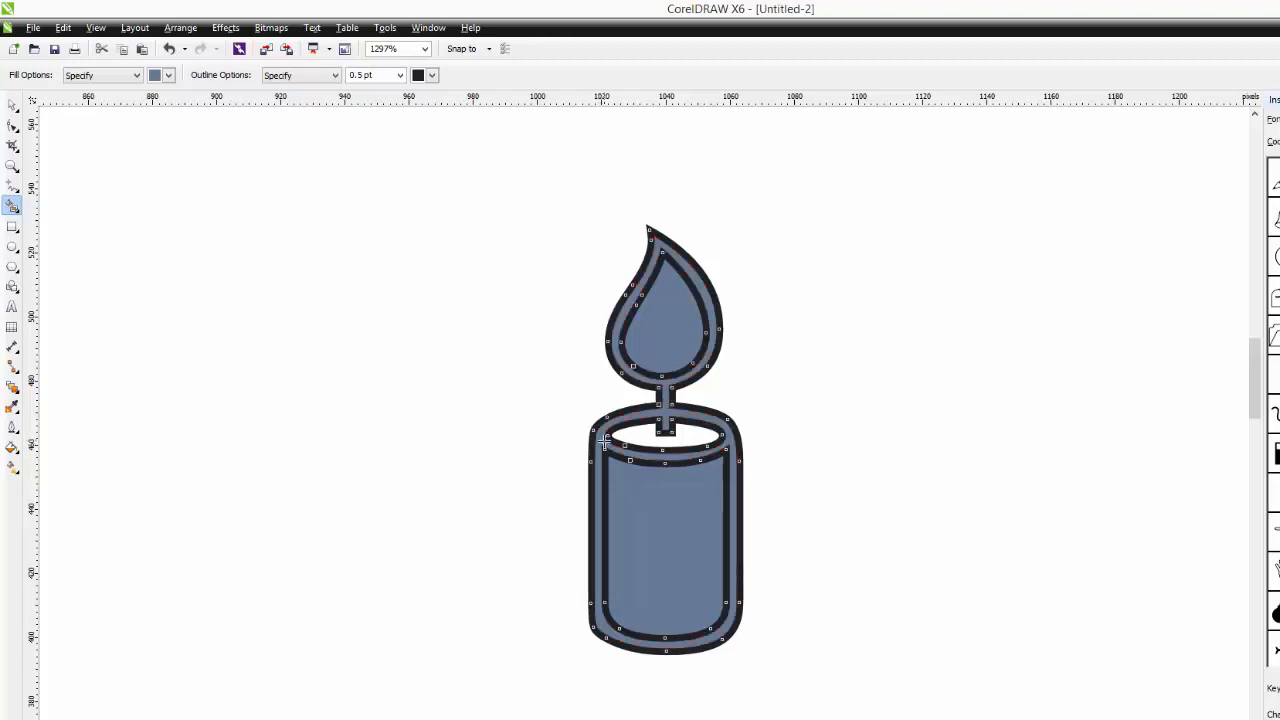
double_click(12, 104)
left_click(808, 409)
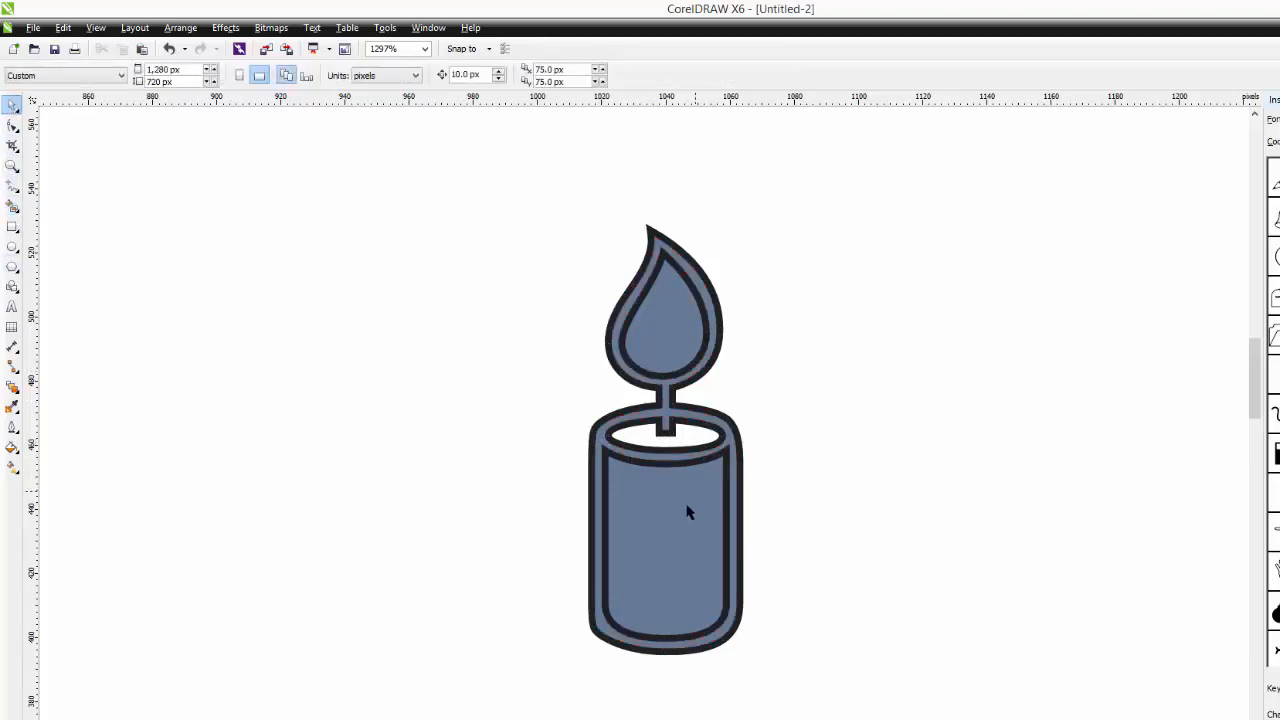
Select the smart-filled body, flame and frame shapes and move them together to the right of the original red candle
left_click(675, 525)
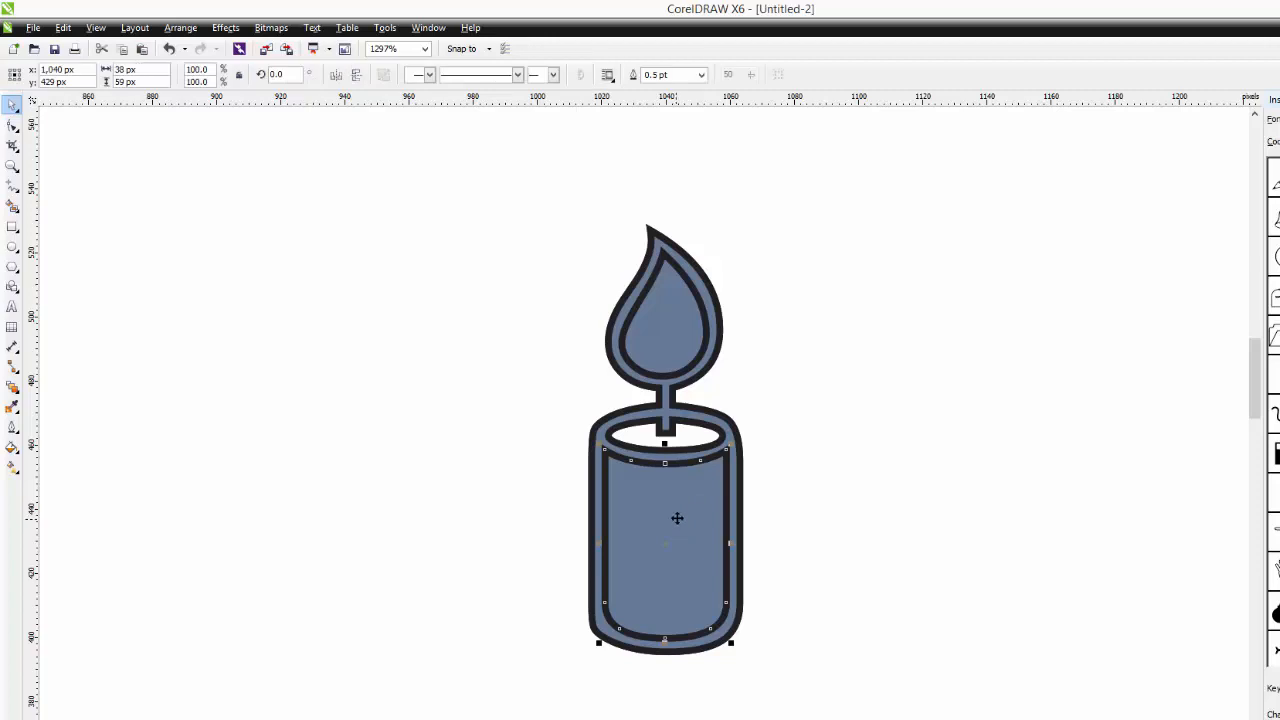
left_click(660, 350, "shift")
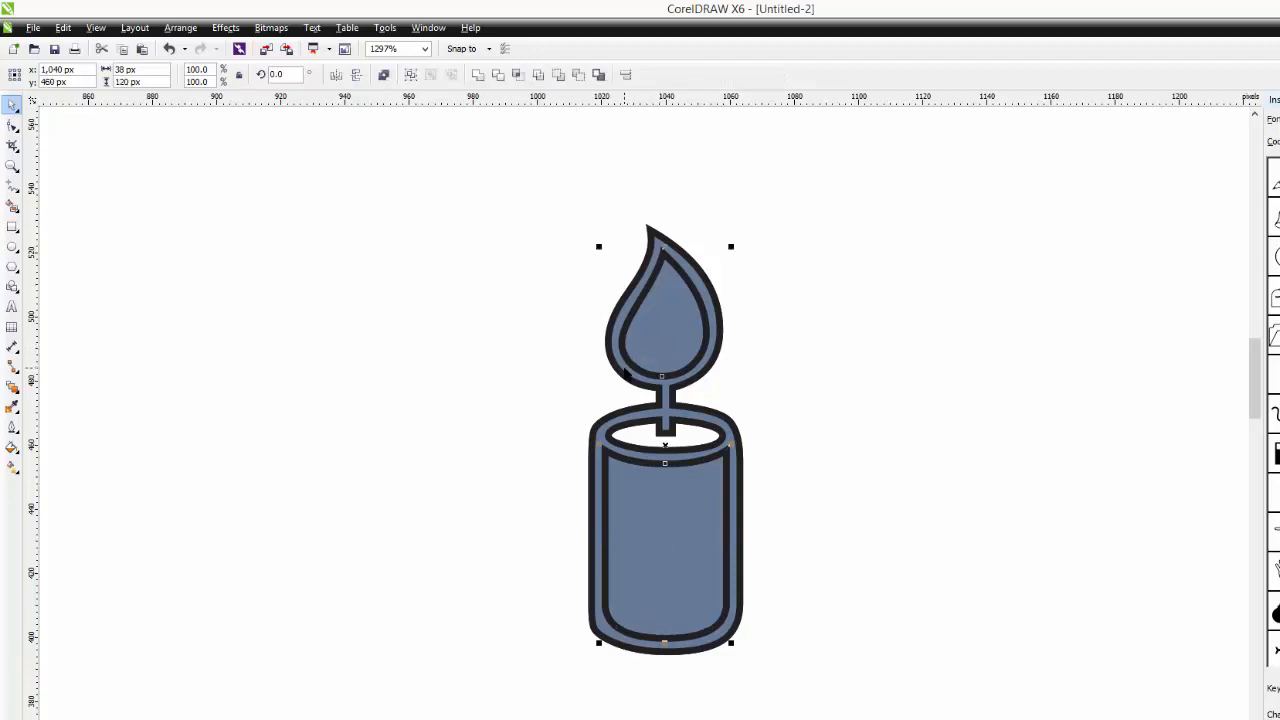
left_click_drag(625, 370, 898, 362)
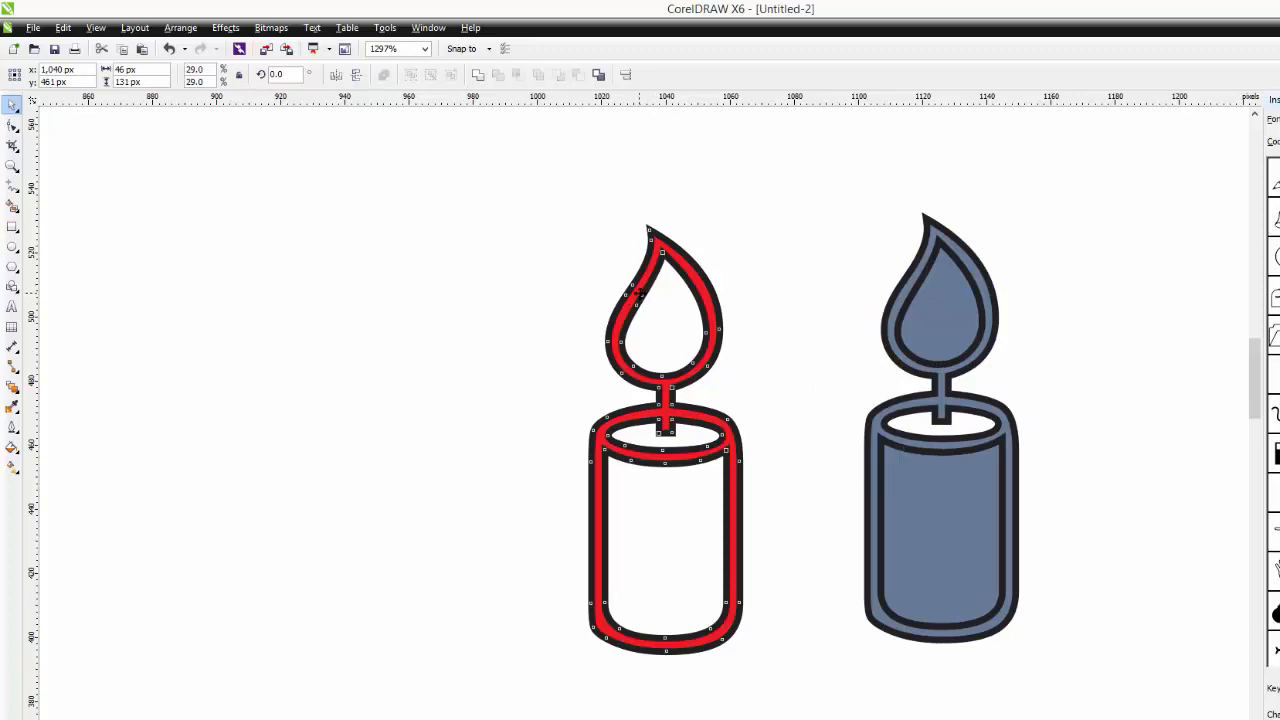
Delete the original red candle on the left
left_click(637, 299)
key("Delete")
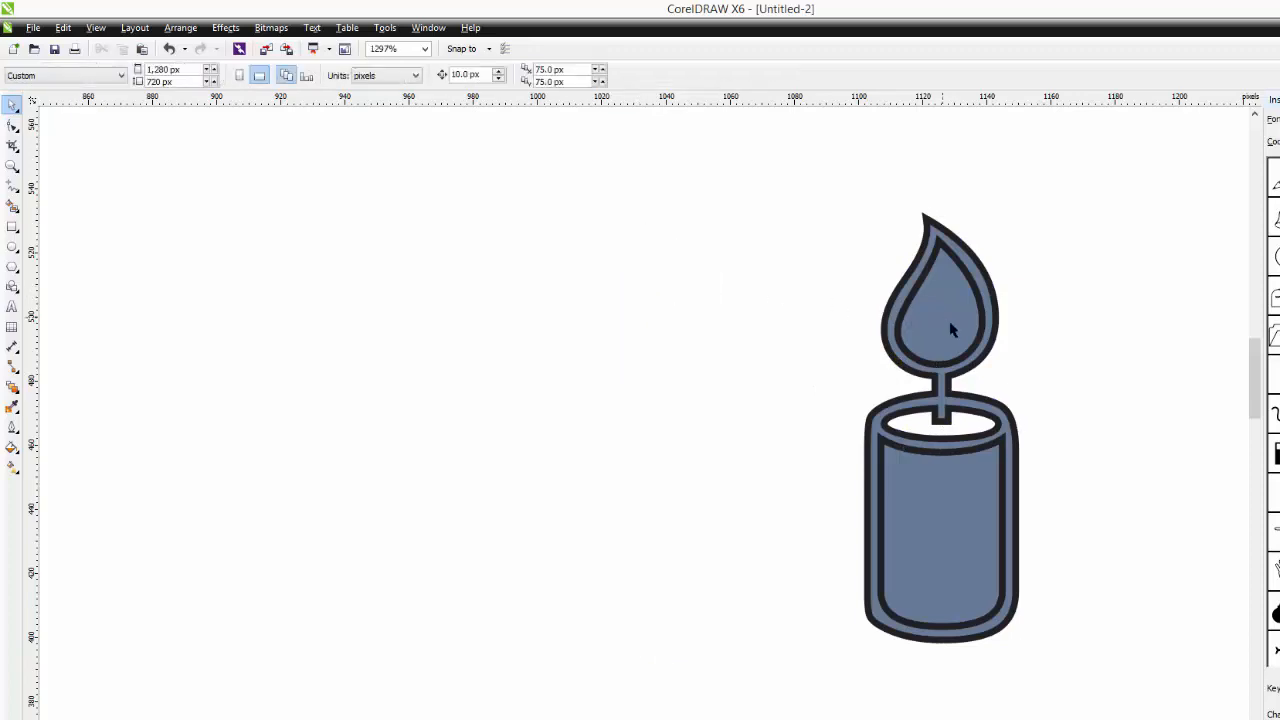
Fill the remaining candle's inner body with dark blue and its outer frame with black
left_click(951, 514)
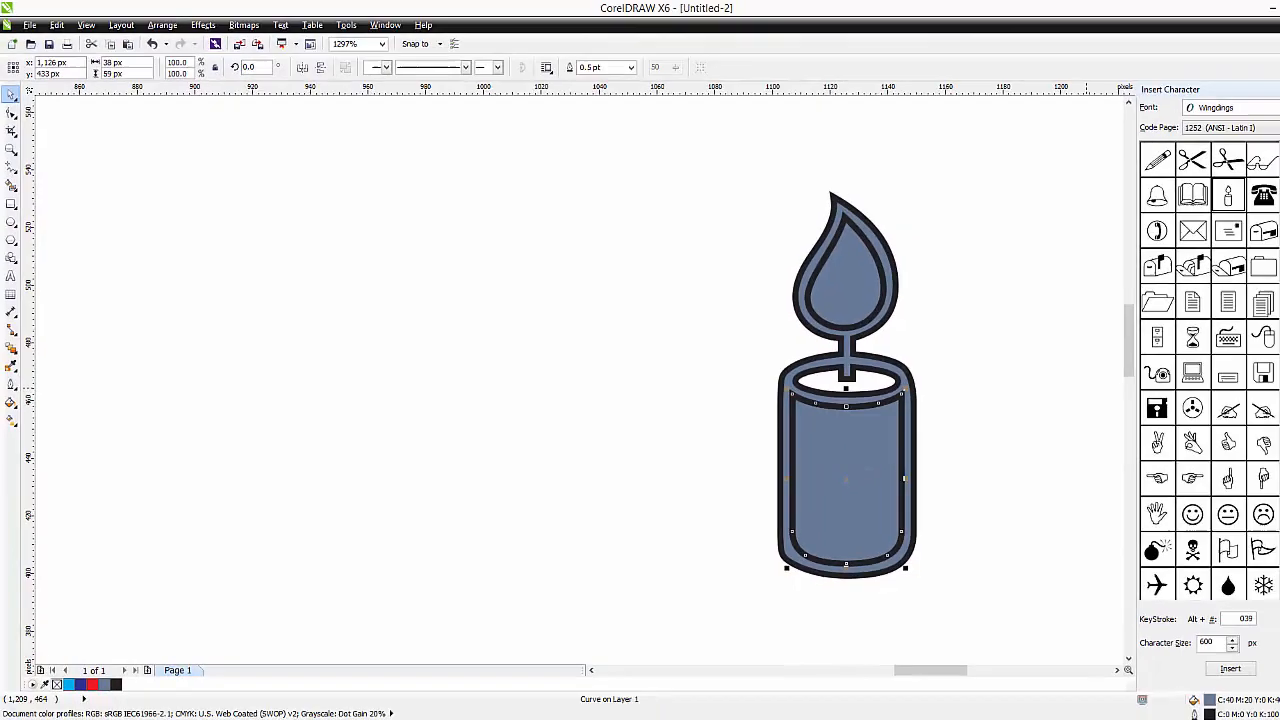
left_click(1279, 270)
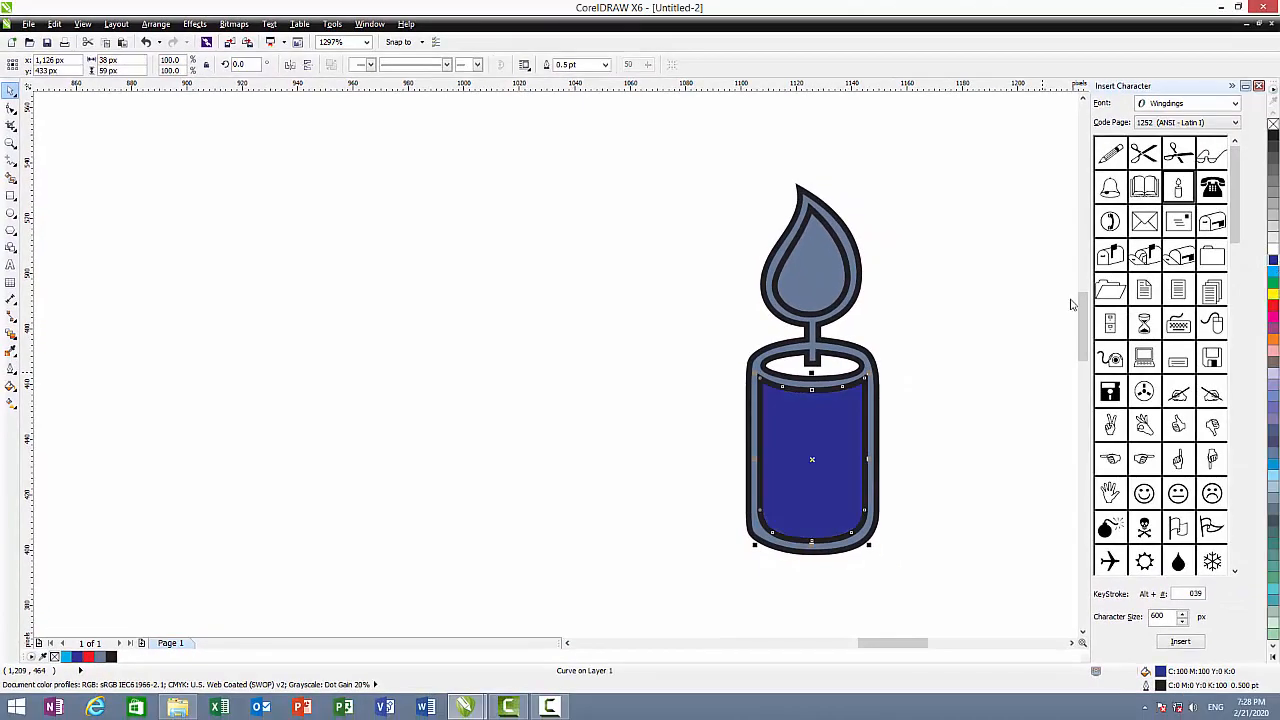
left_click(870, 379)
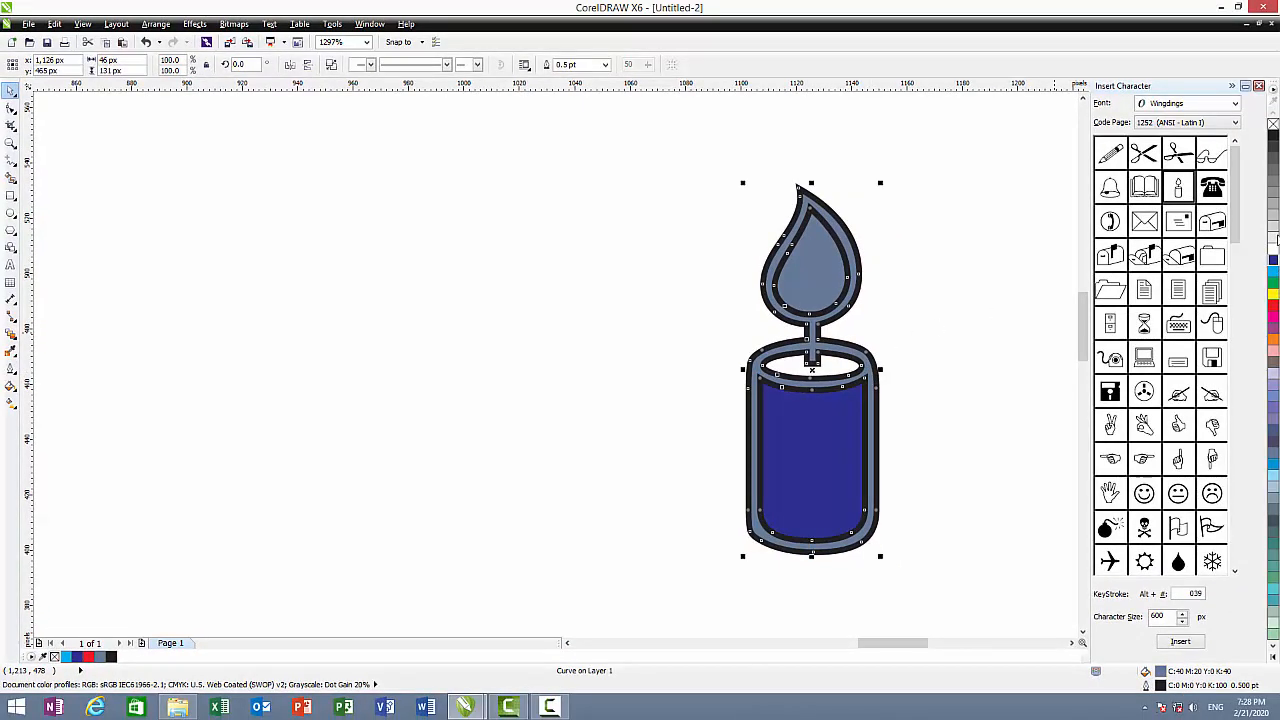
left_click(1273, 138)
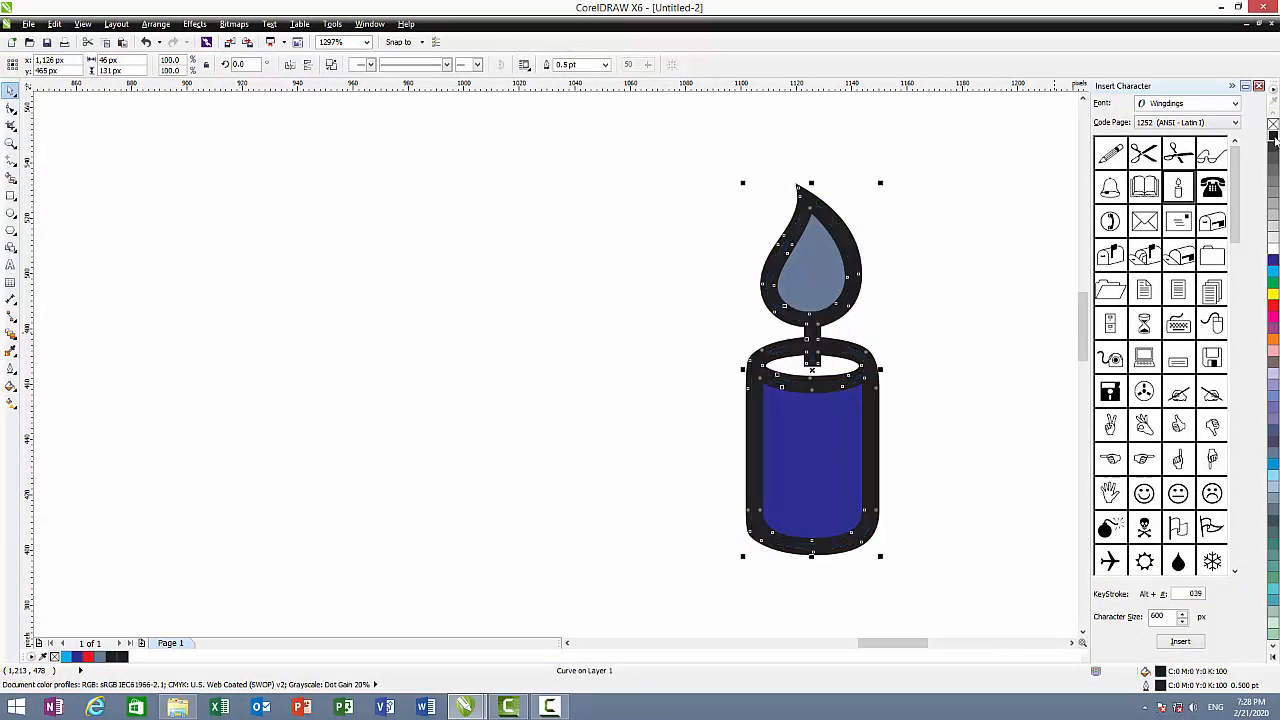
left_click(897, 288)
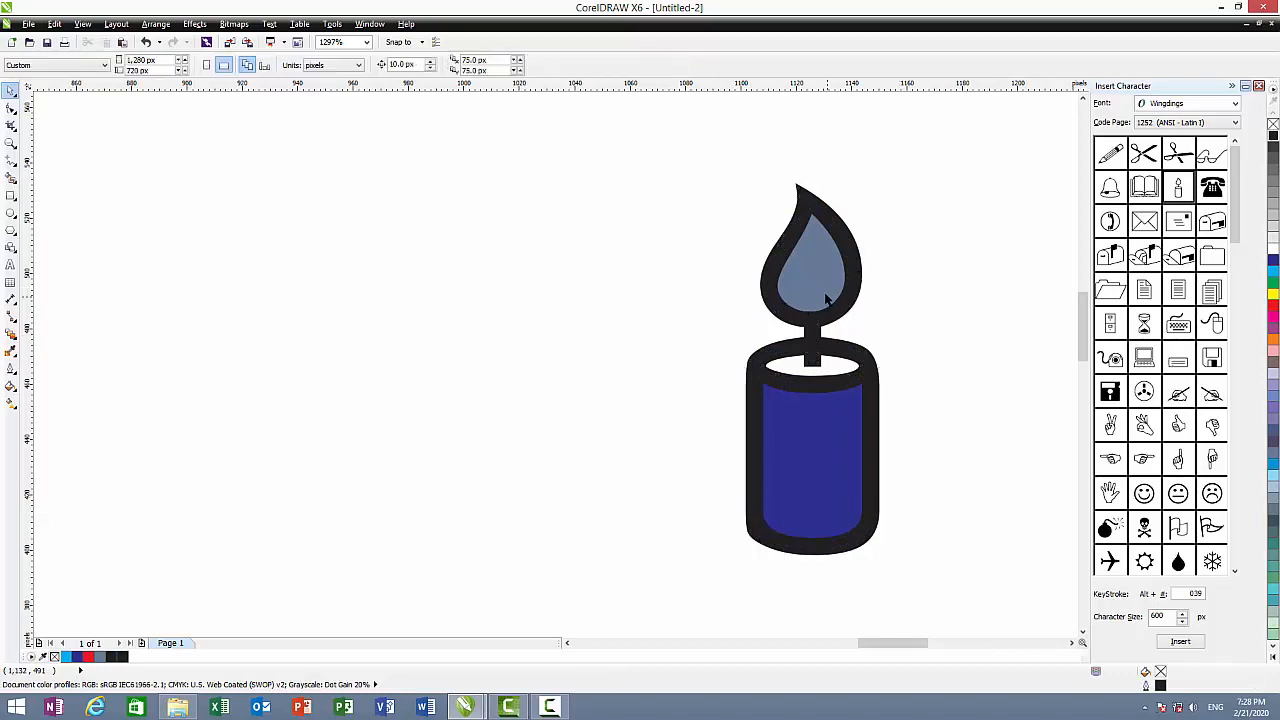
Apply a linear fountain fill running down the candle's inner flame and set its end colour to yellow
left_click(830, 299)
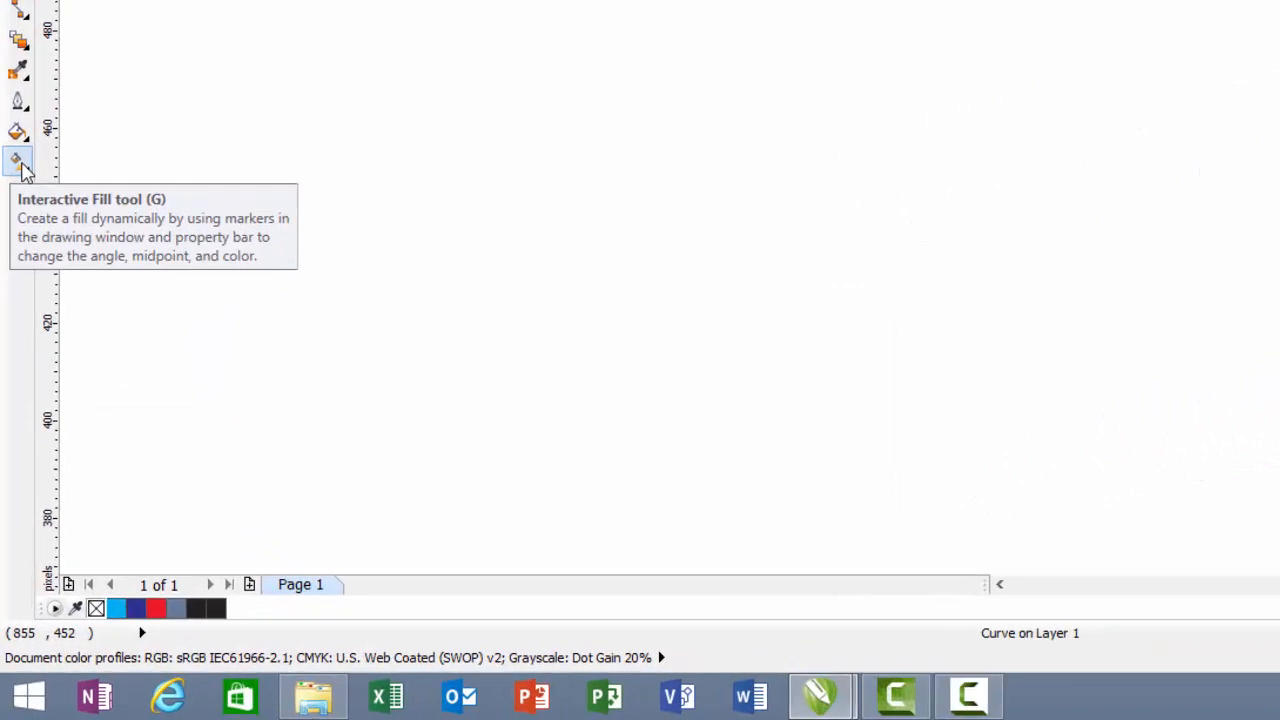
left_click(18, 162)
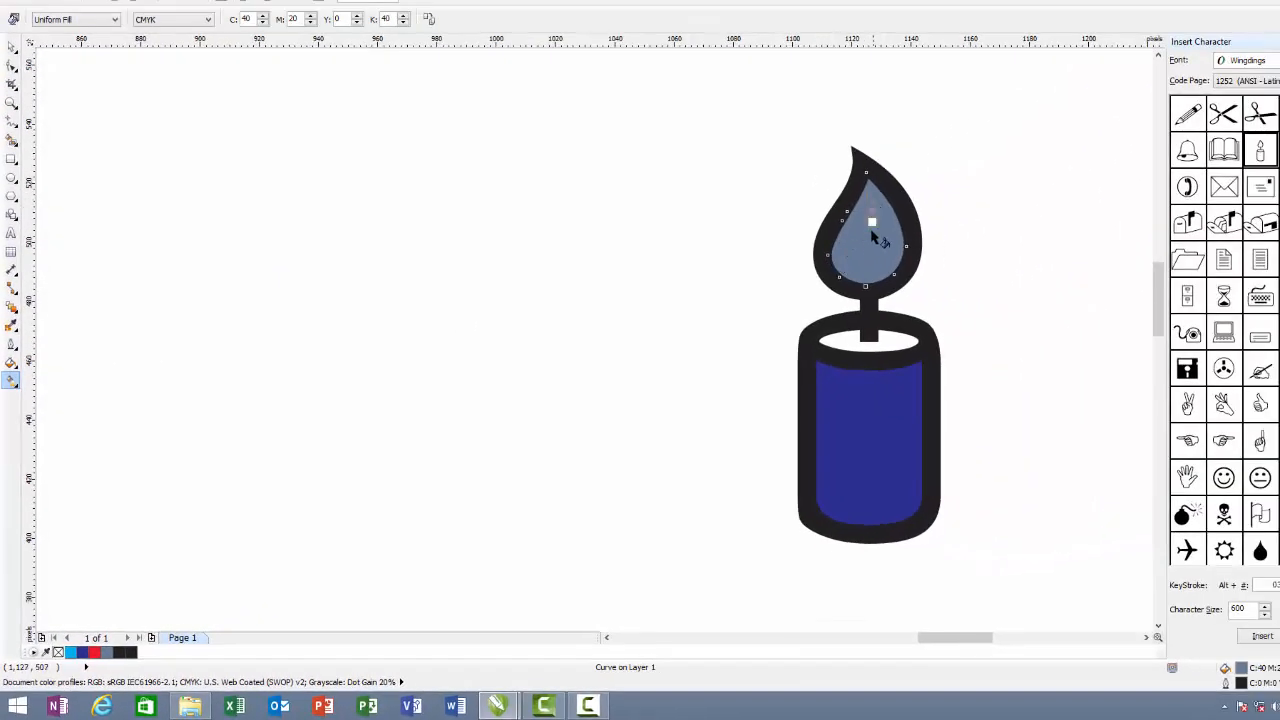
left_click_drag(872, 200, 872, 281)
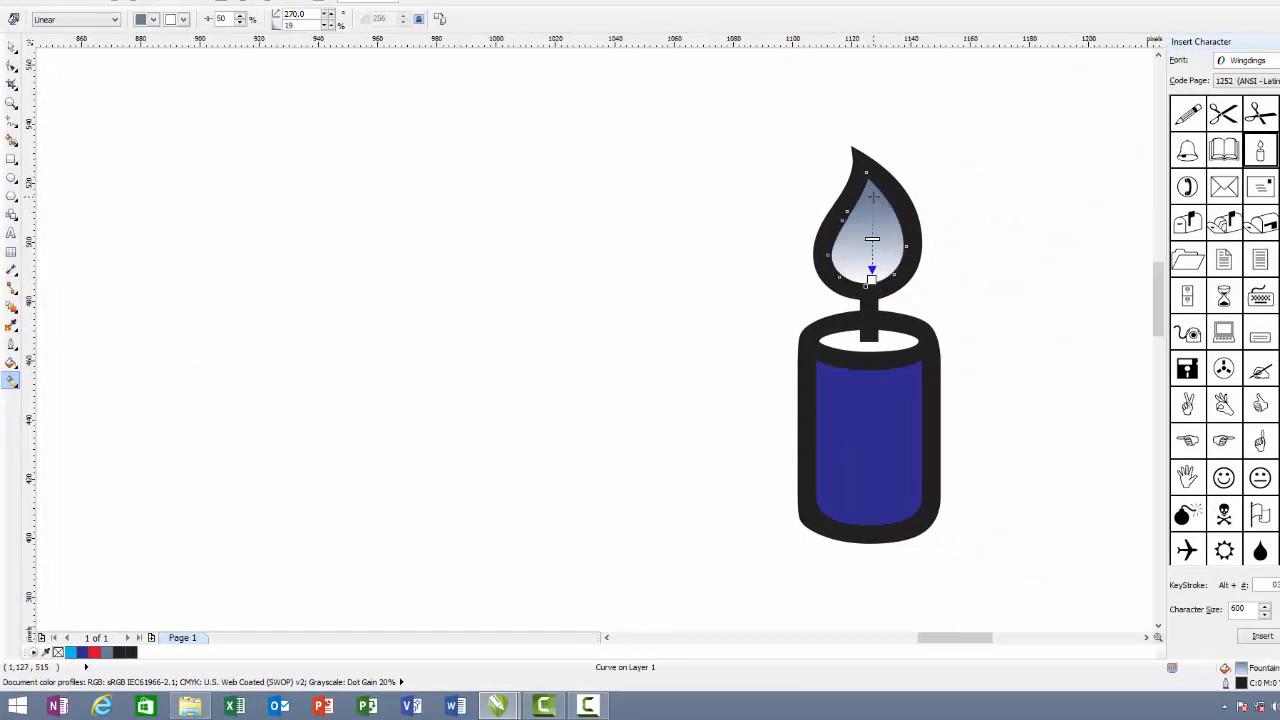
left_click(183, 19)
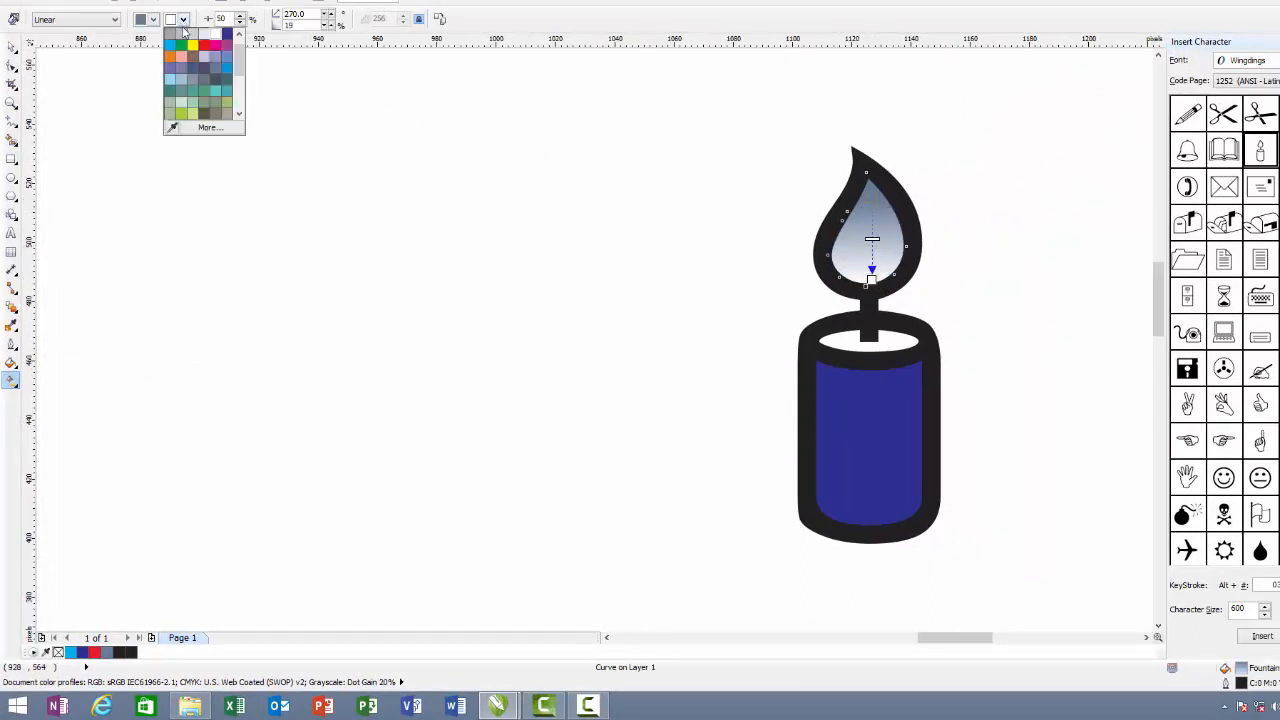
left_click(216, 33)
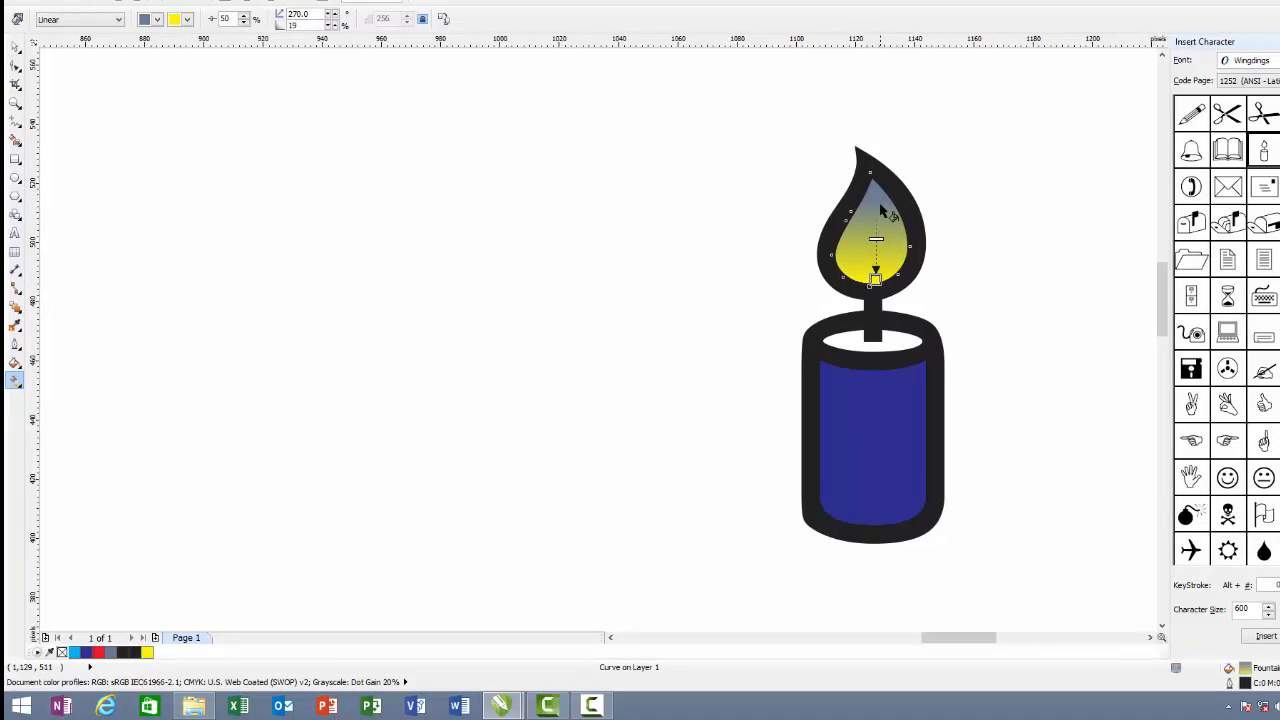
left_click(187, 20)
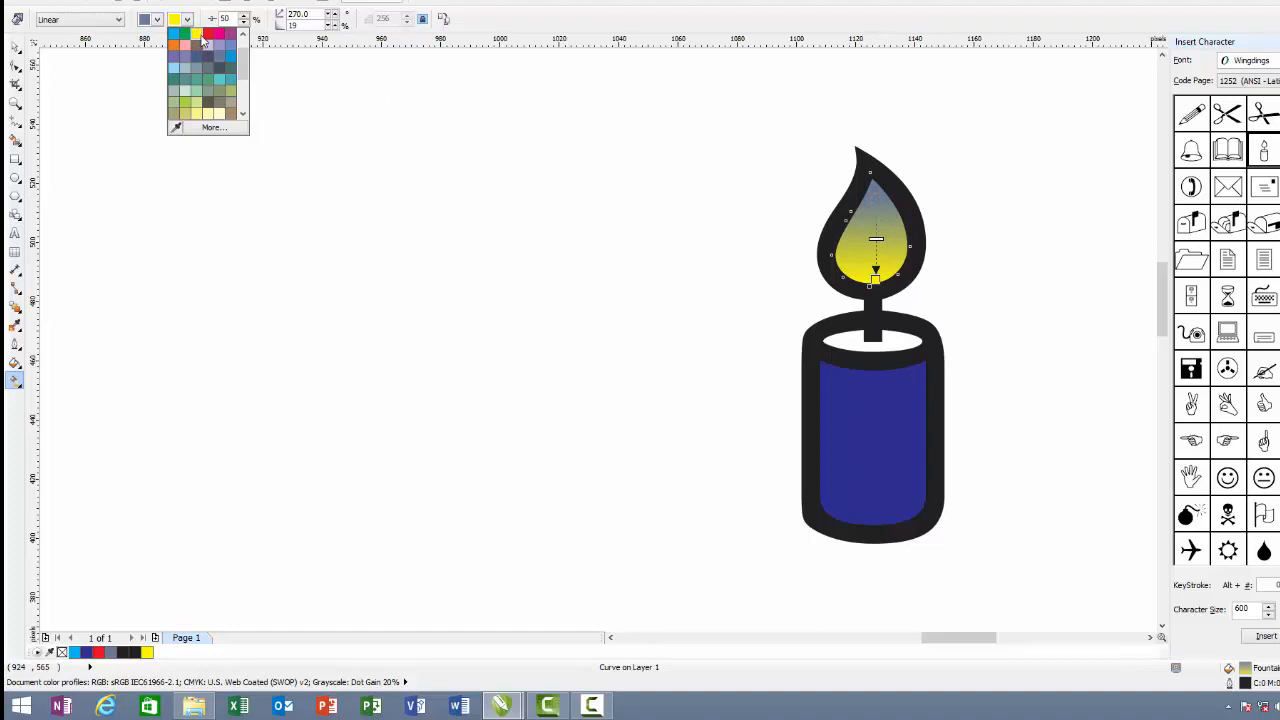
left_click(198, 36)
Set the flame gradient's start colour to red and redraw the gradient upward so red sits at the base and yellow at the tip
left_click(157, 20)
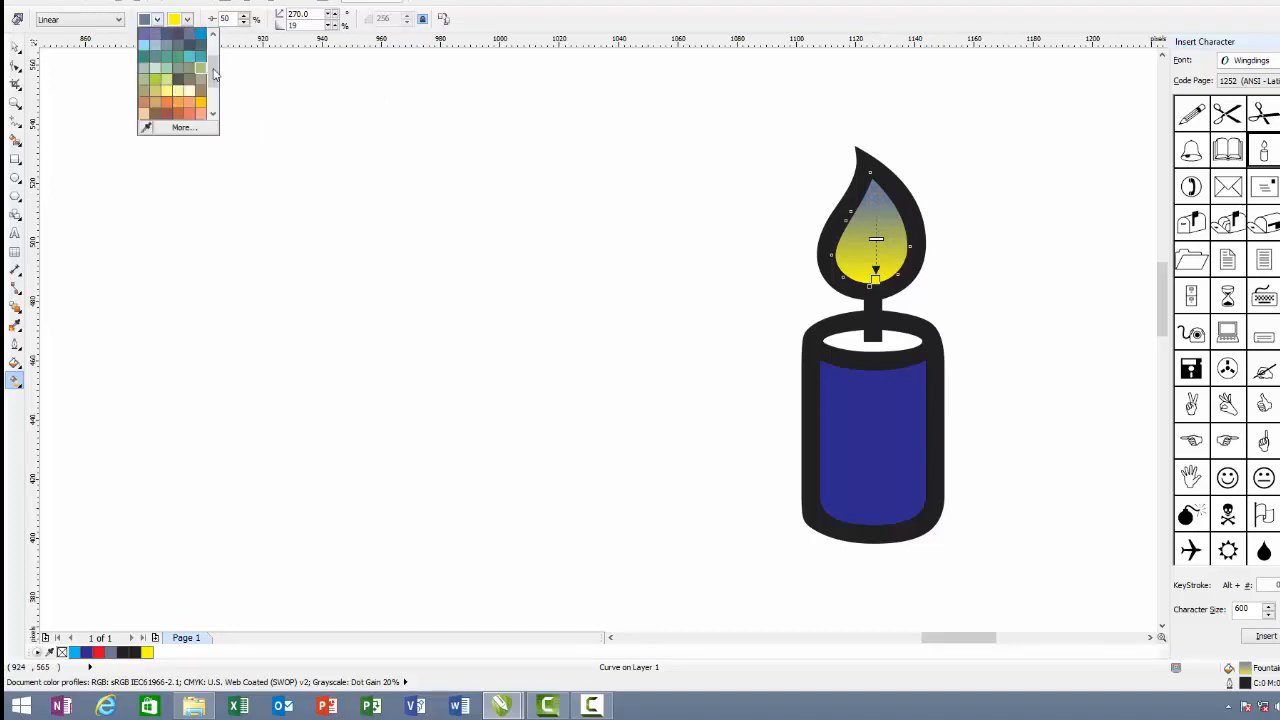
scroll(197, 94, "down", 3)
left_click(190, 68)
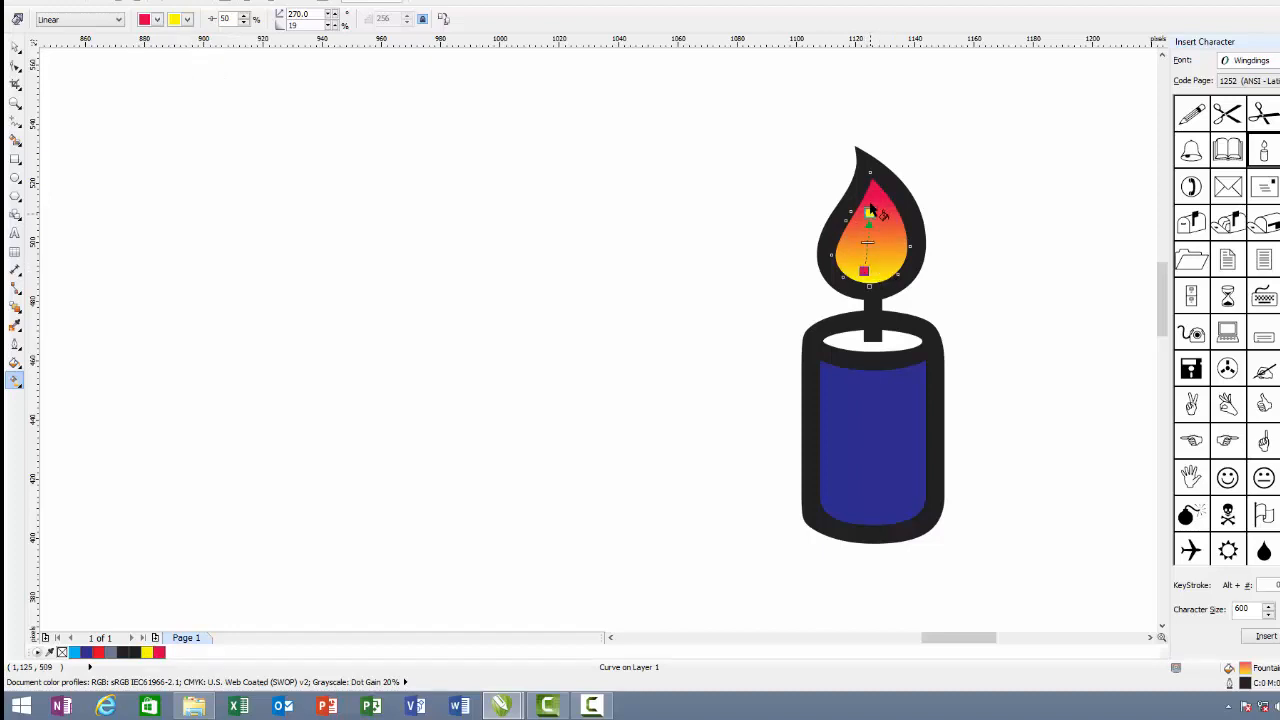
mouse_move(870, 200)
left_mouse_down()
mouse_move(865, 270)
mouse_move(851, 266)
mouse_move(863, 272)
mouse_move(879, 249)
mouse_move(873, 200)
left_mouse_up()
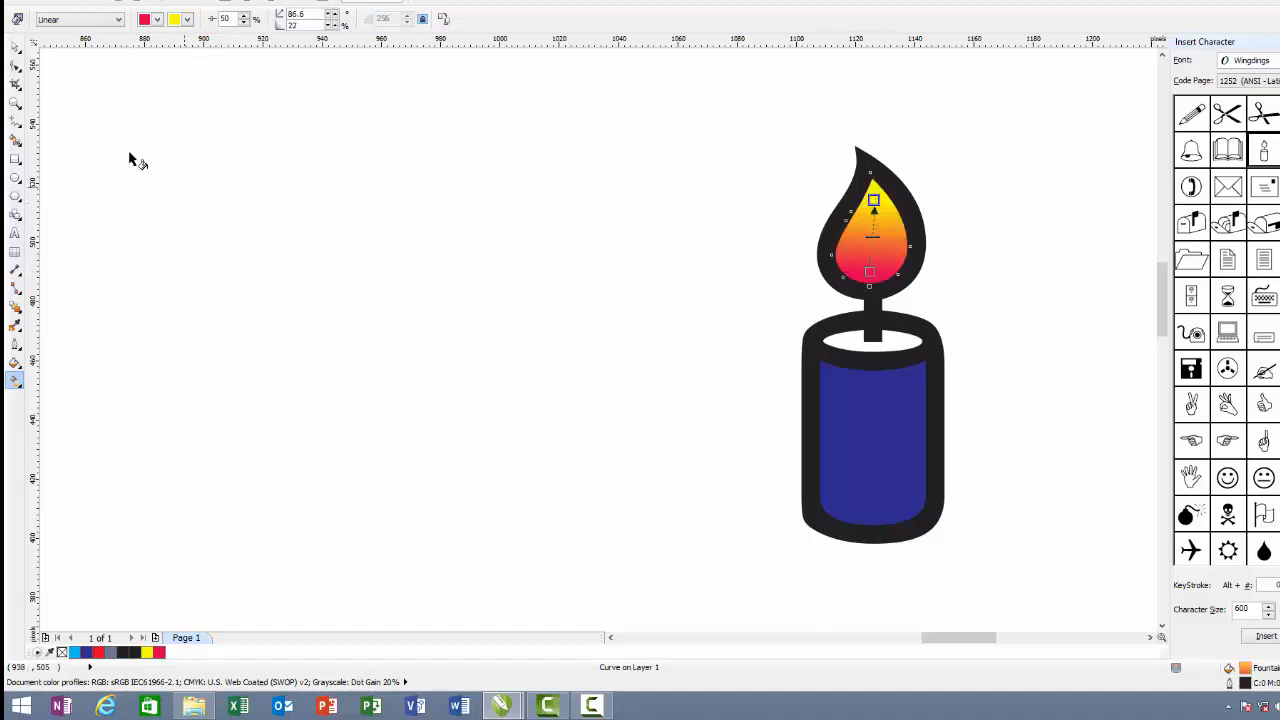
left_click(17, 50)
left_click(718, 185)
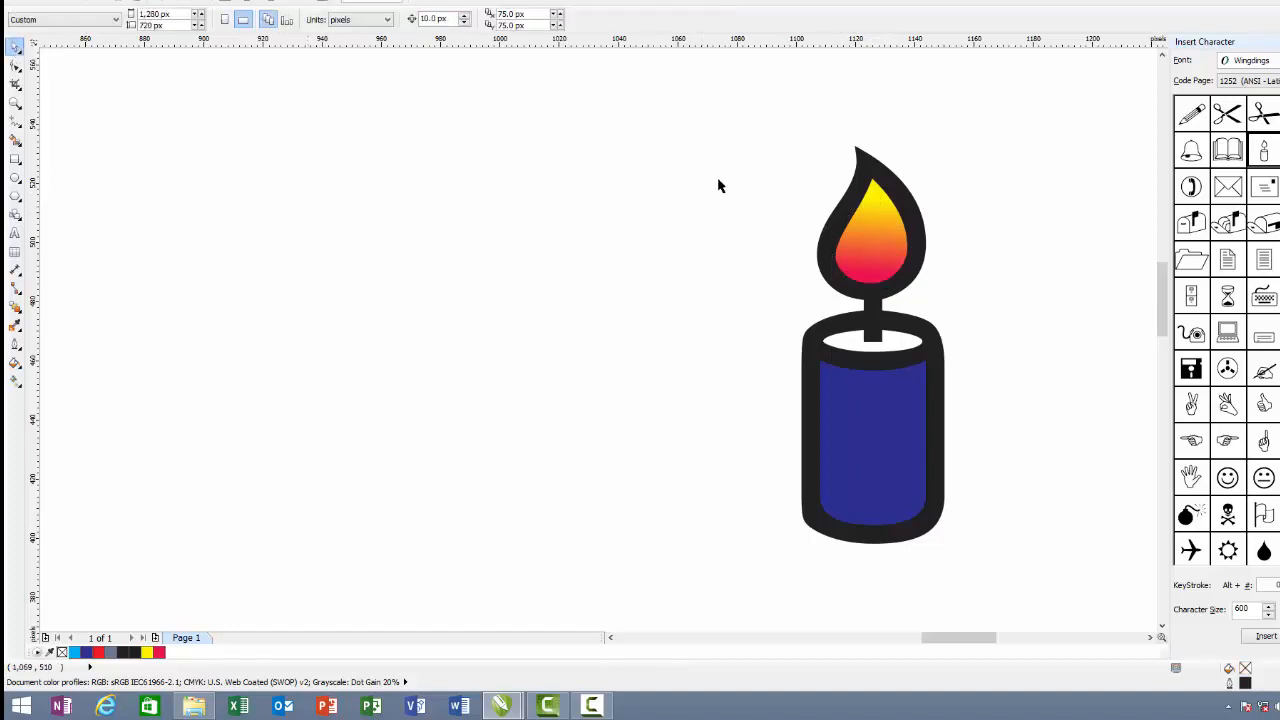
Group the candle's flame, body and frame into one object
left_click_drag(714, 116, 1071, 617)
key("ctrl+g")
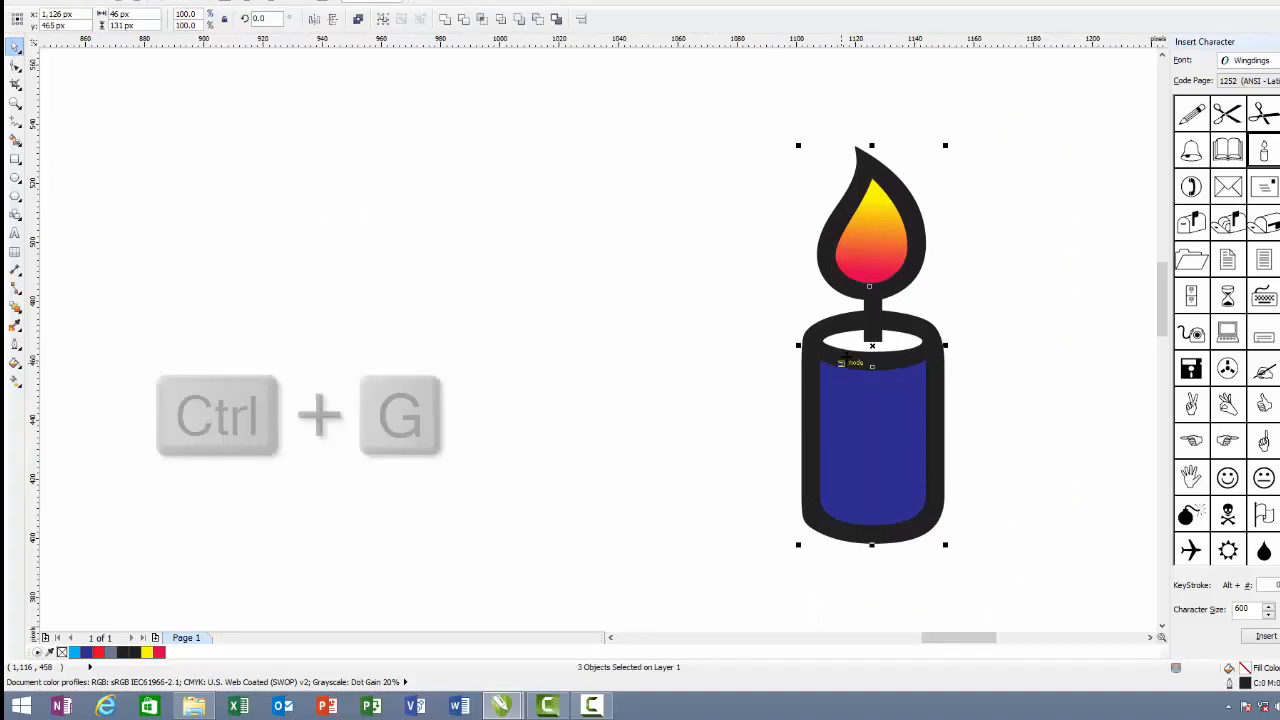
right_click(852, 354)
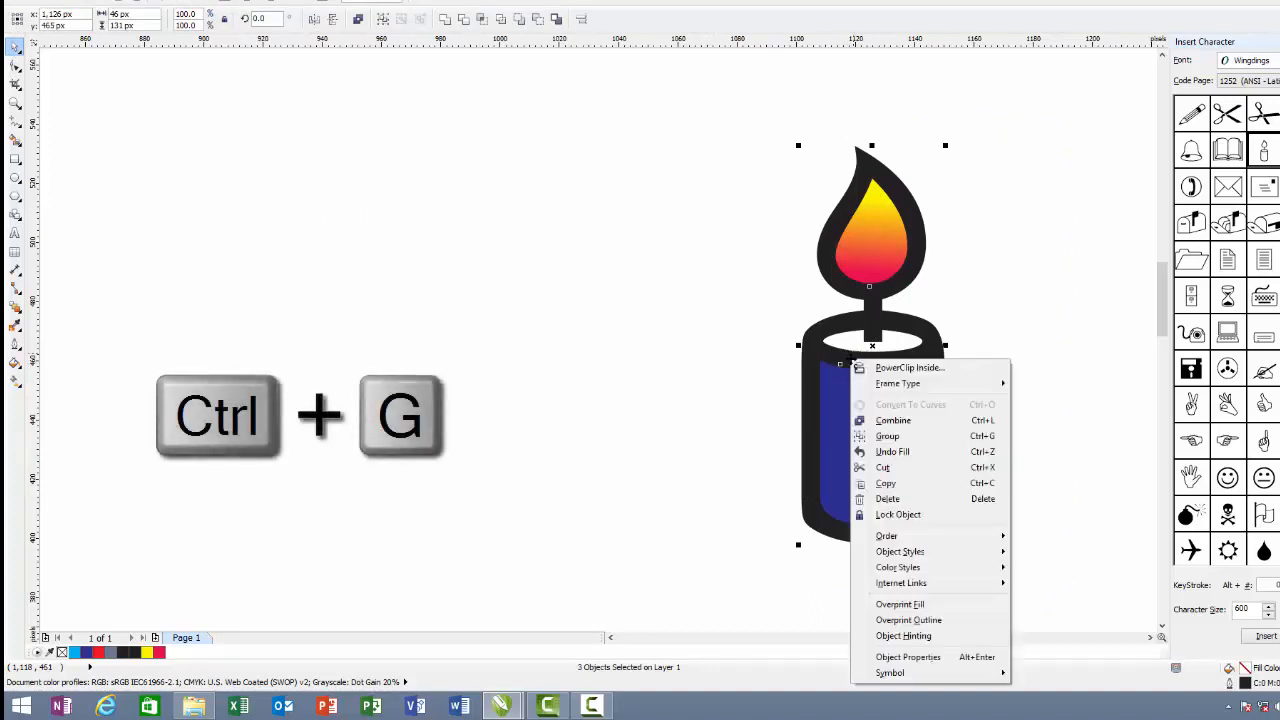
left_click(888, 437)
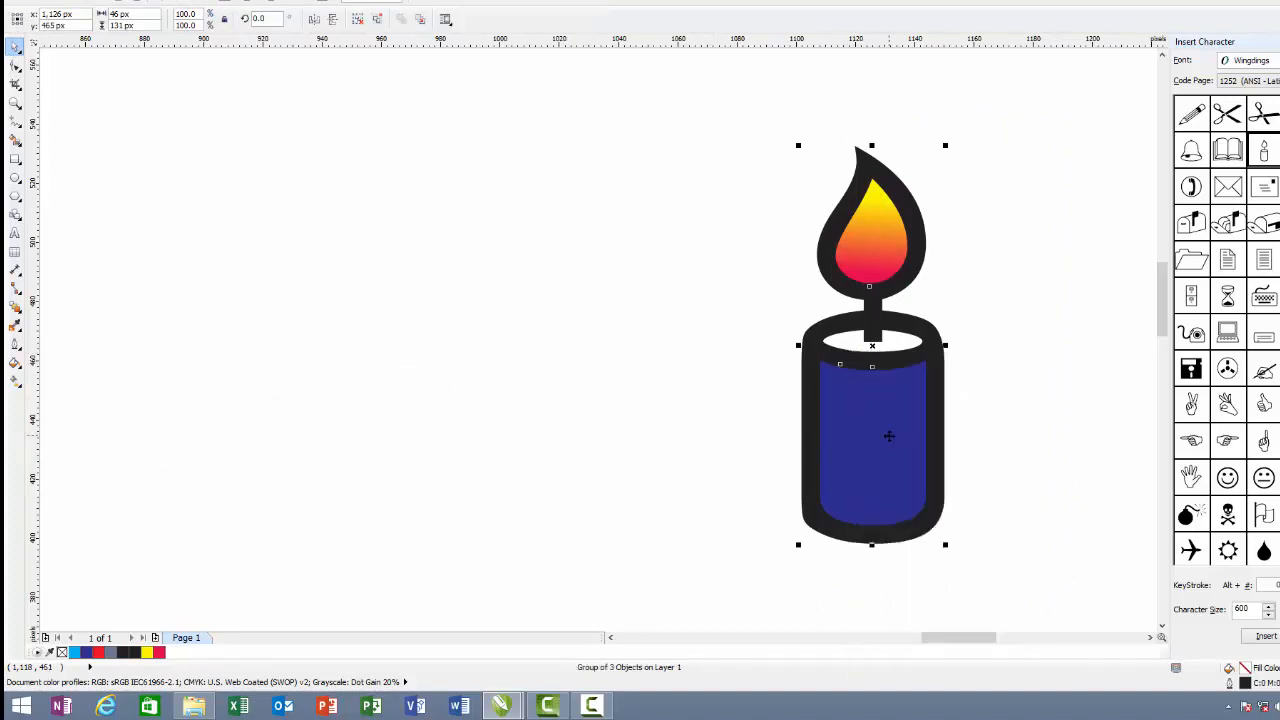
Move the candle group to the top of the outer circle, at about x 585, y 672 px
key("F4")
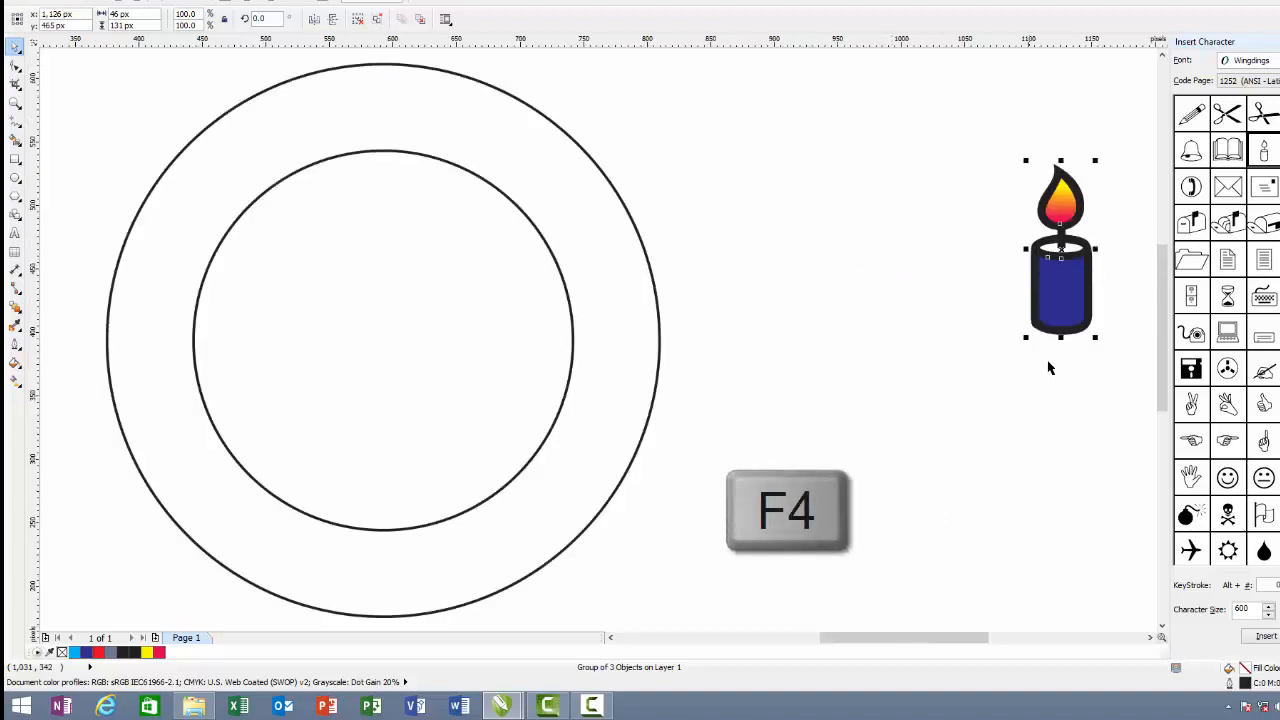
left_click_drag(1077, 323, 410, 120)
scroll(412, 117, "down", 2)
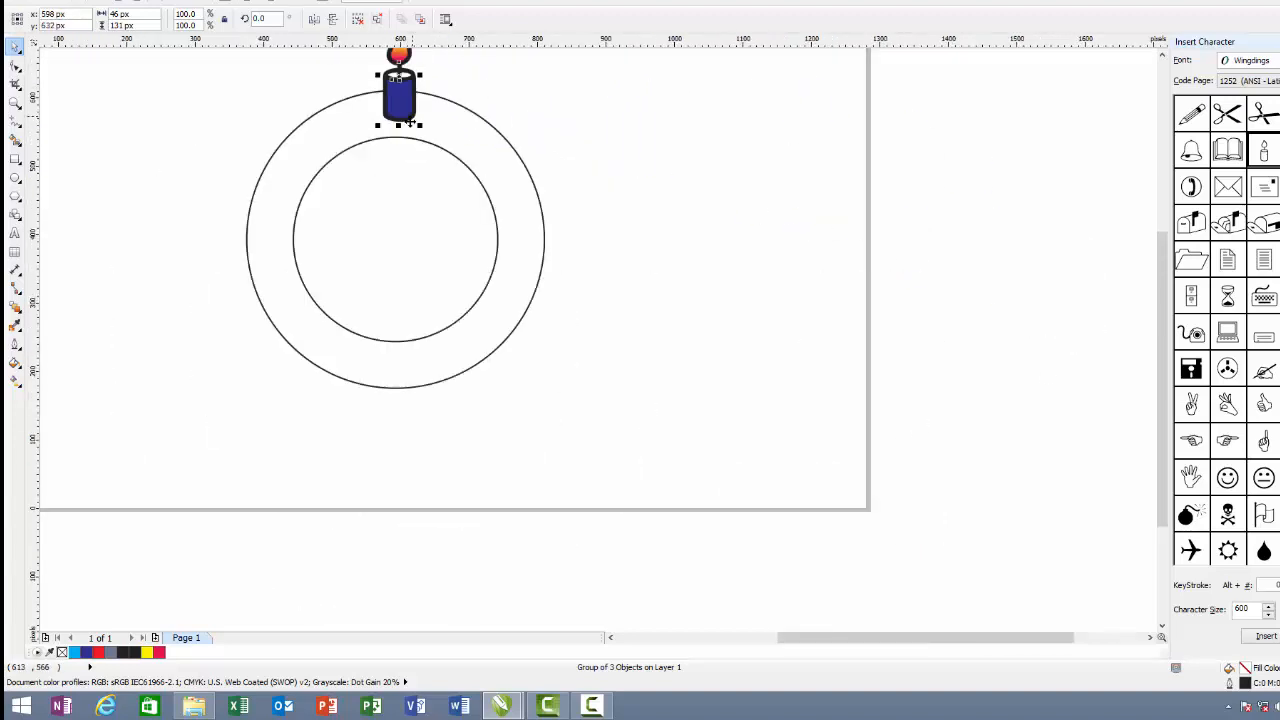
key("F4")
left_click_drag(612, 197, 606, 153)
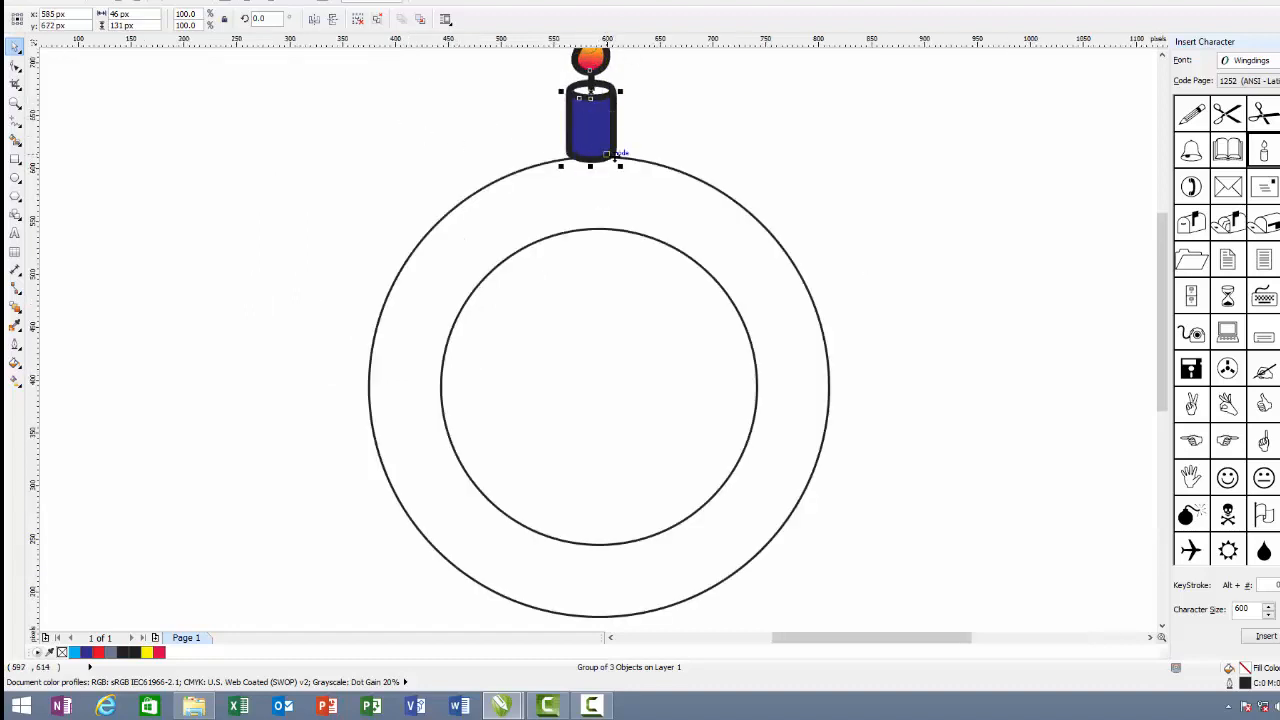
Align the candle group horizontally with the centre of the outer circle
left_click(683, 138)
left_click(592, 97)
key("shift")
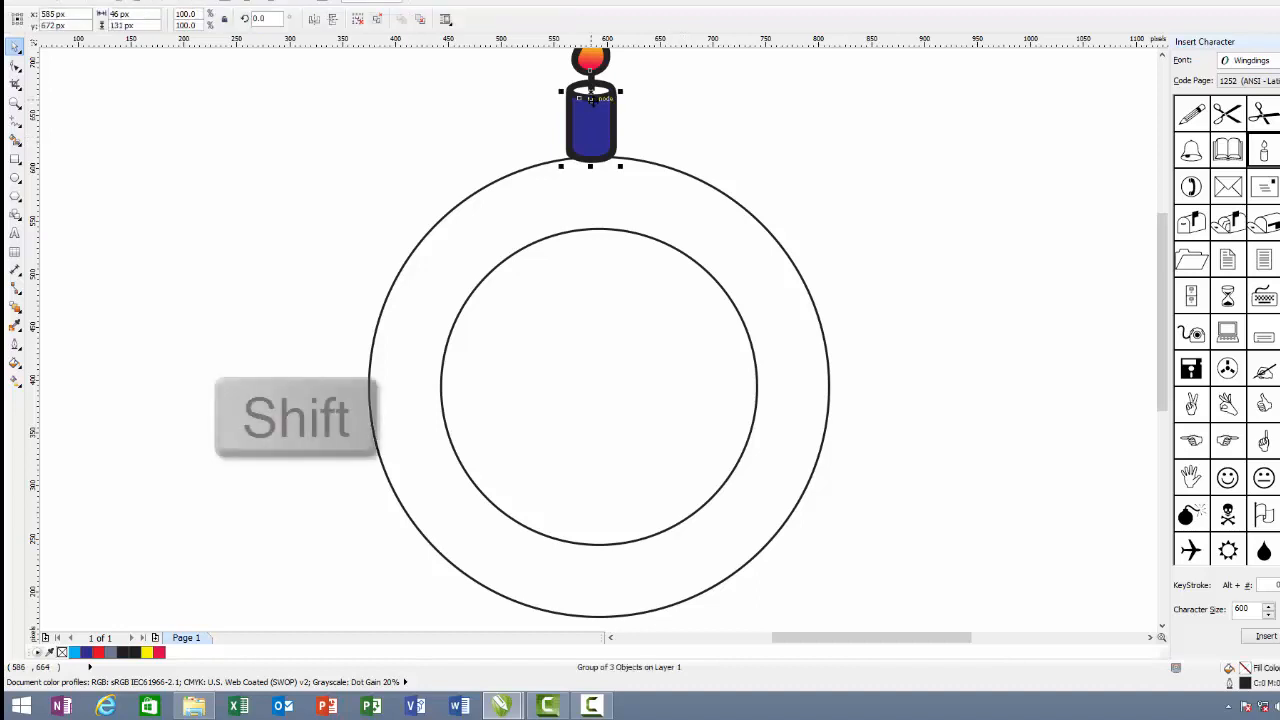
left_click(646, 167, "shift")
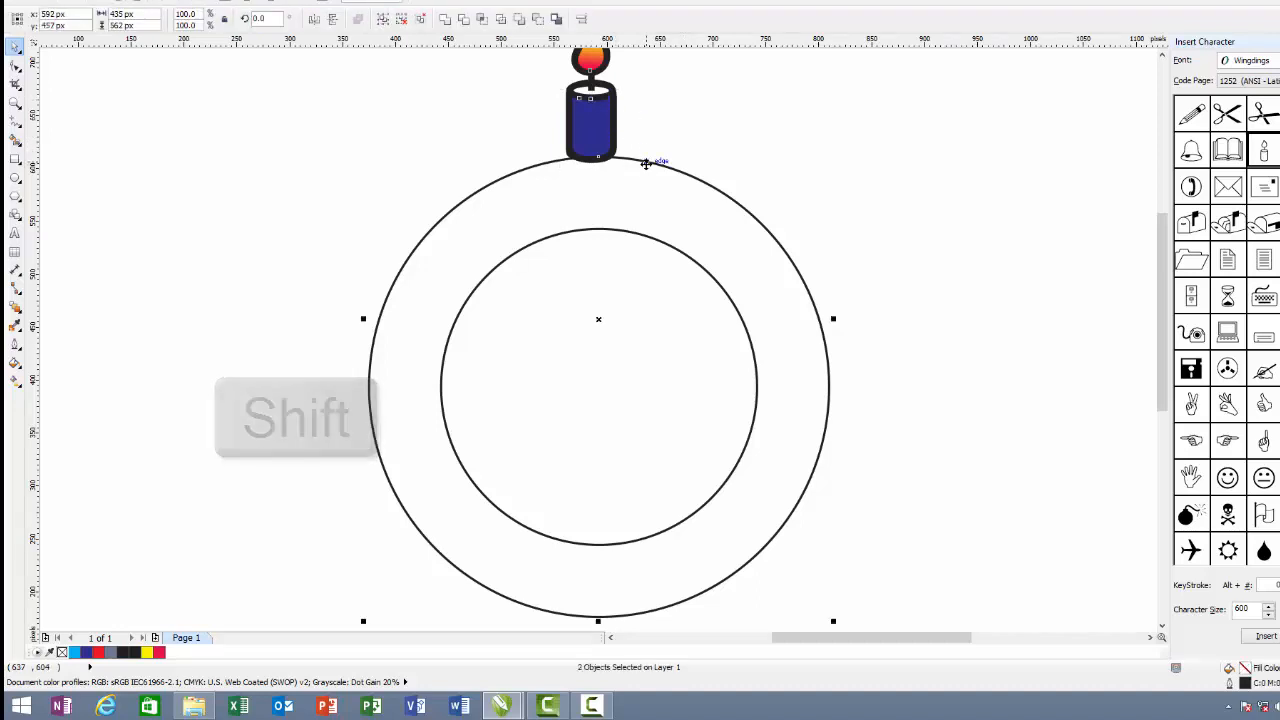
key("c")
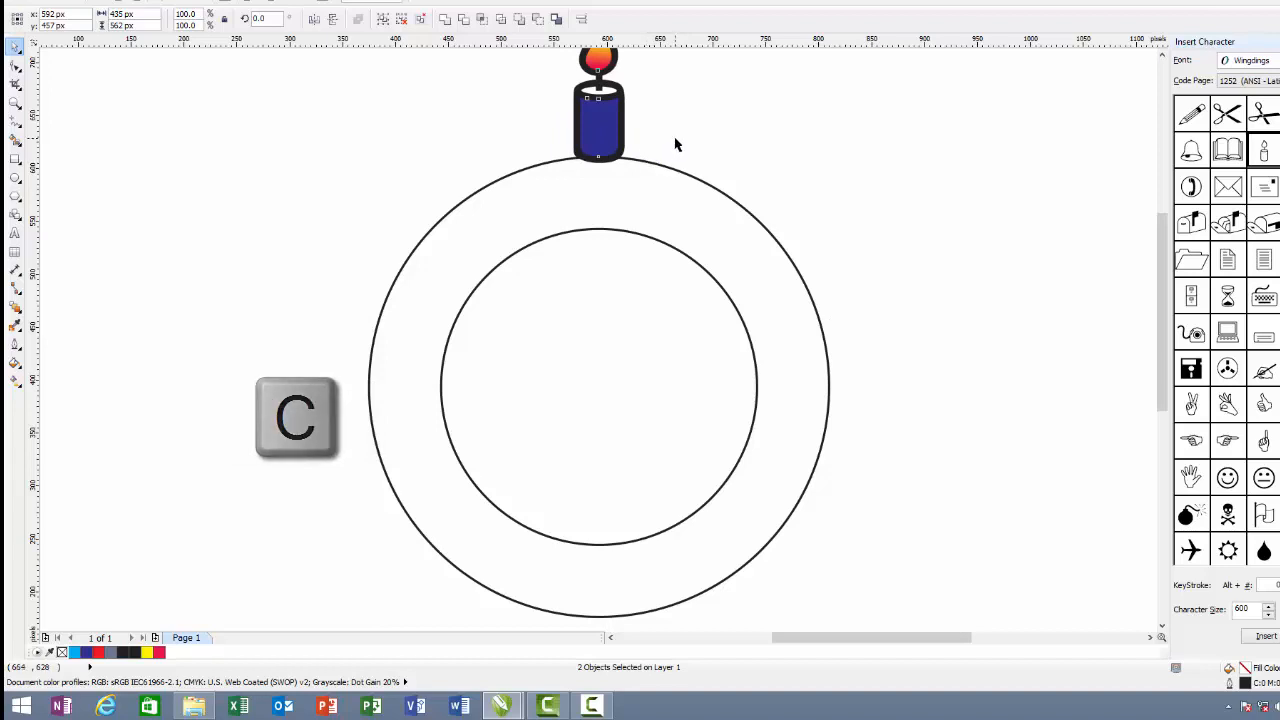
left_click(677, 146)
Raise the candle to about y 681 px so its base rests just above the outer circle's top edge
left_click(610, 160)
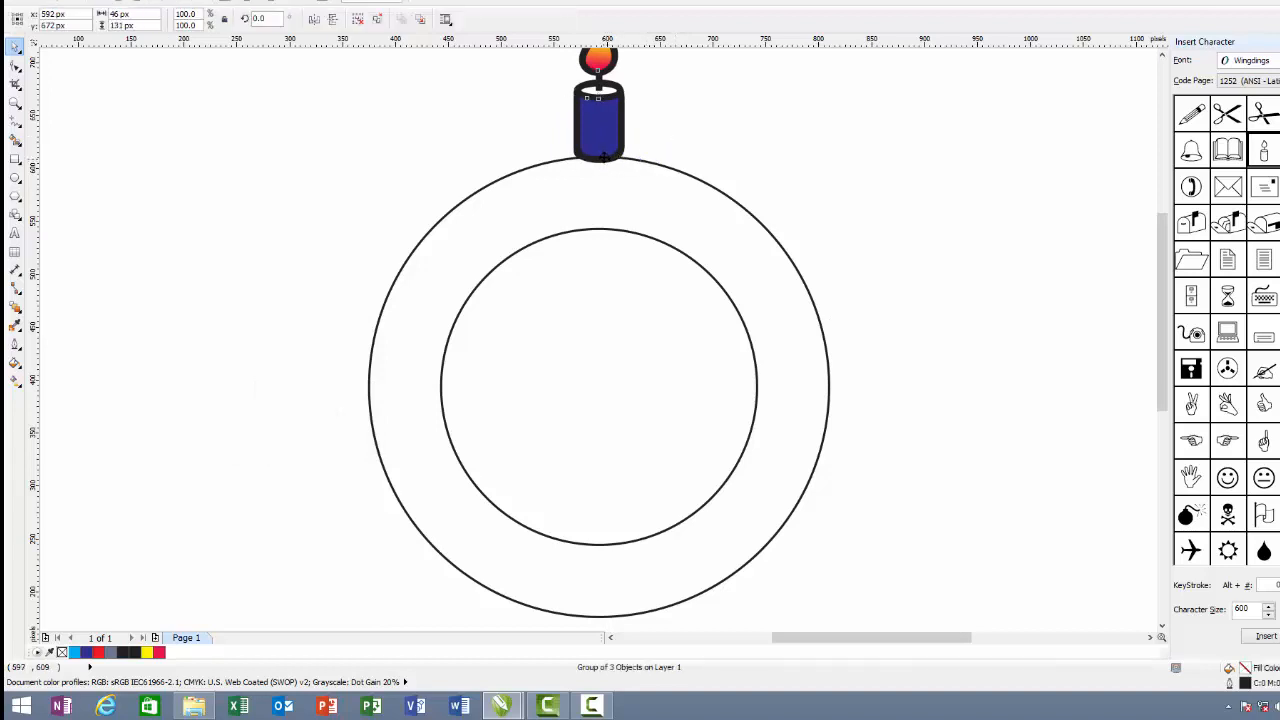
left_click_drag(605, 147, 610, 158)
key("F4")
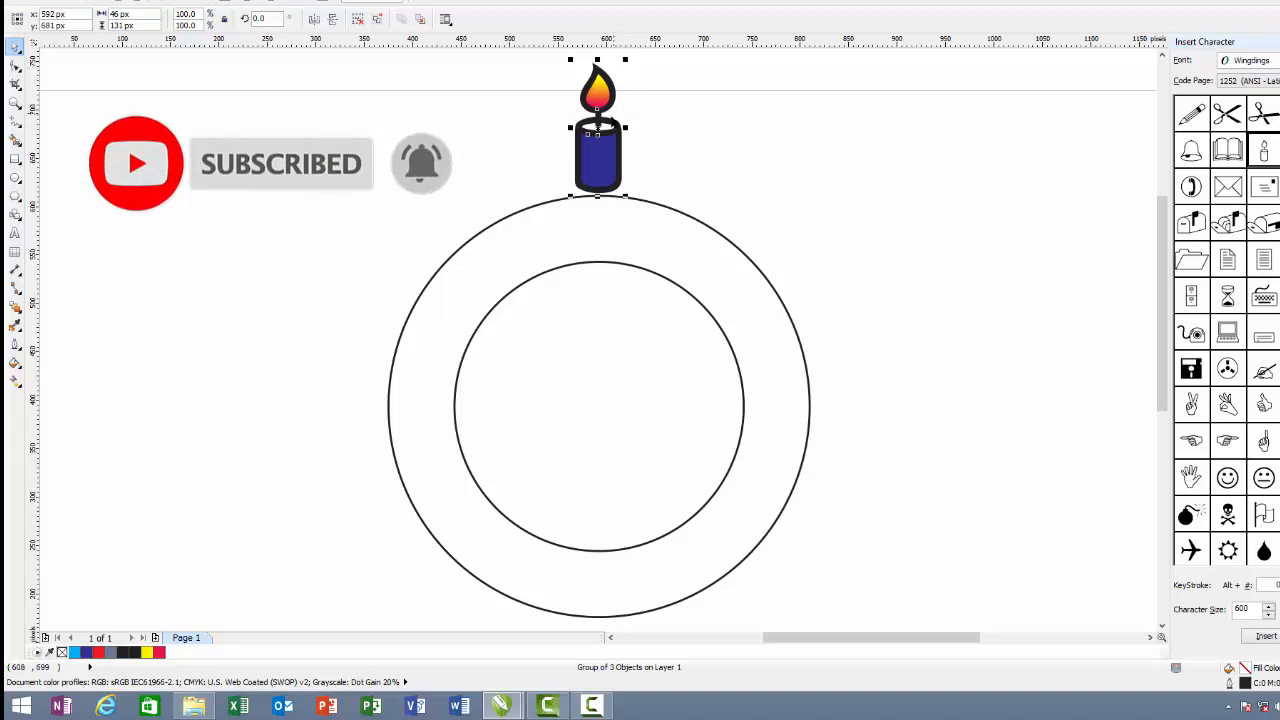
Set the candle's rotation centre to the centre of the circles and create a copy rotated 15 degrees clockwise around it
left_click(608, 135)
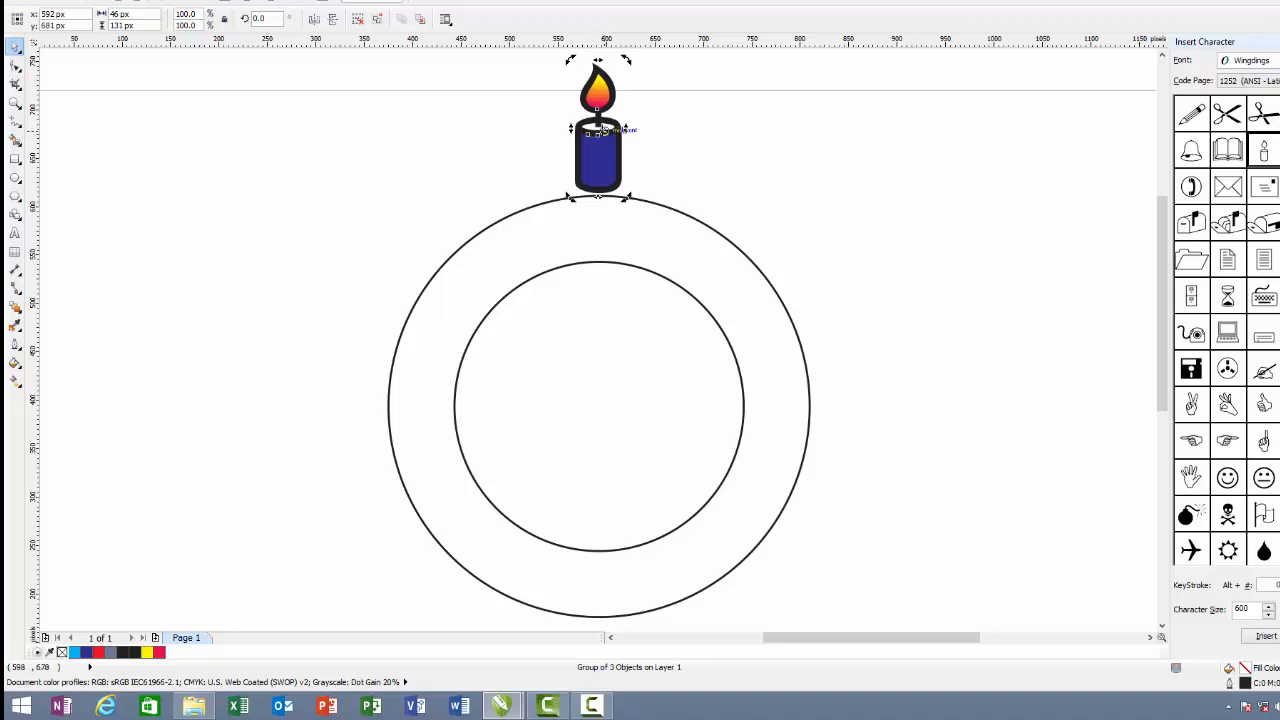
left_click_drag(597, 131, 598, 405)
key("ctrl")
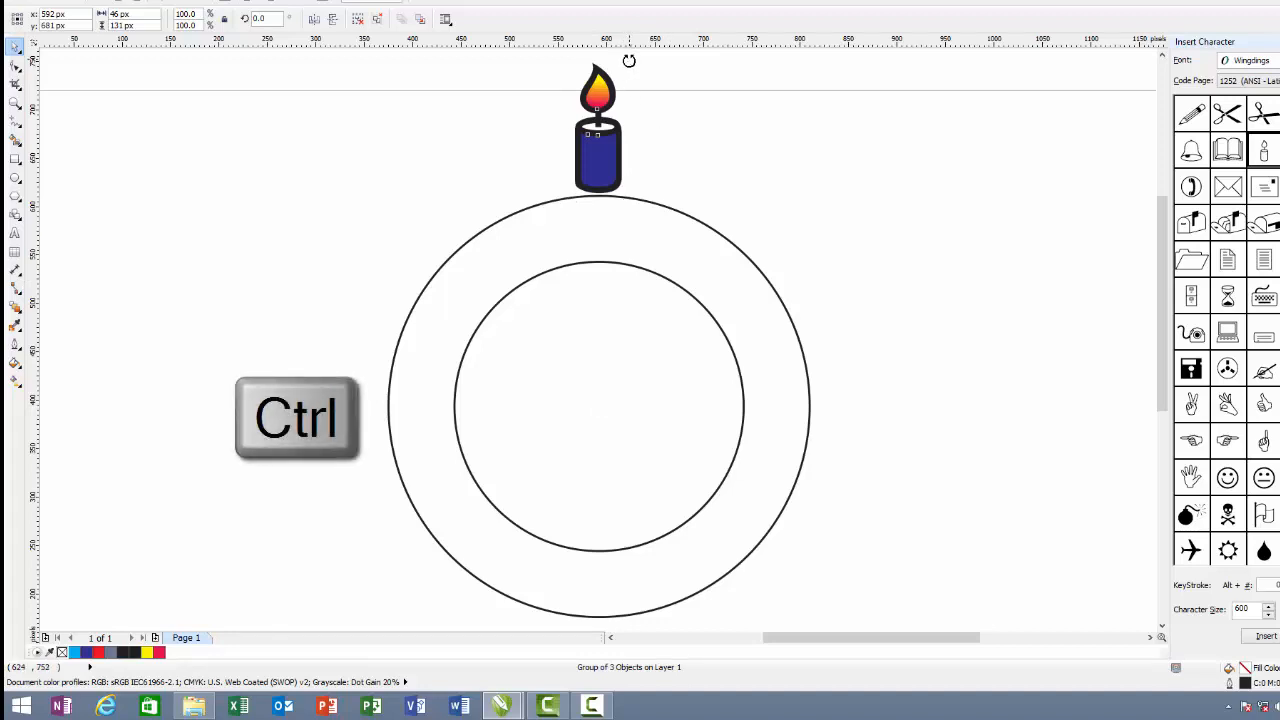
left_click_drag(630, 64, 692, 108)
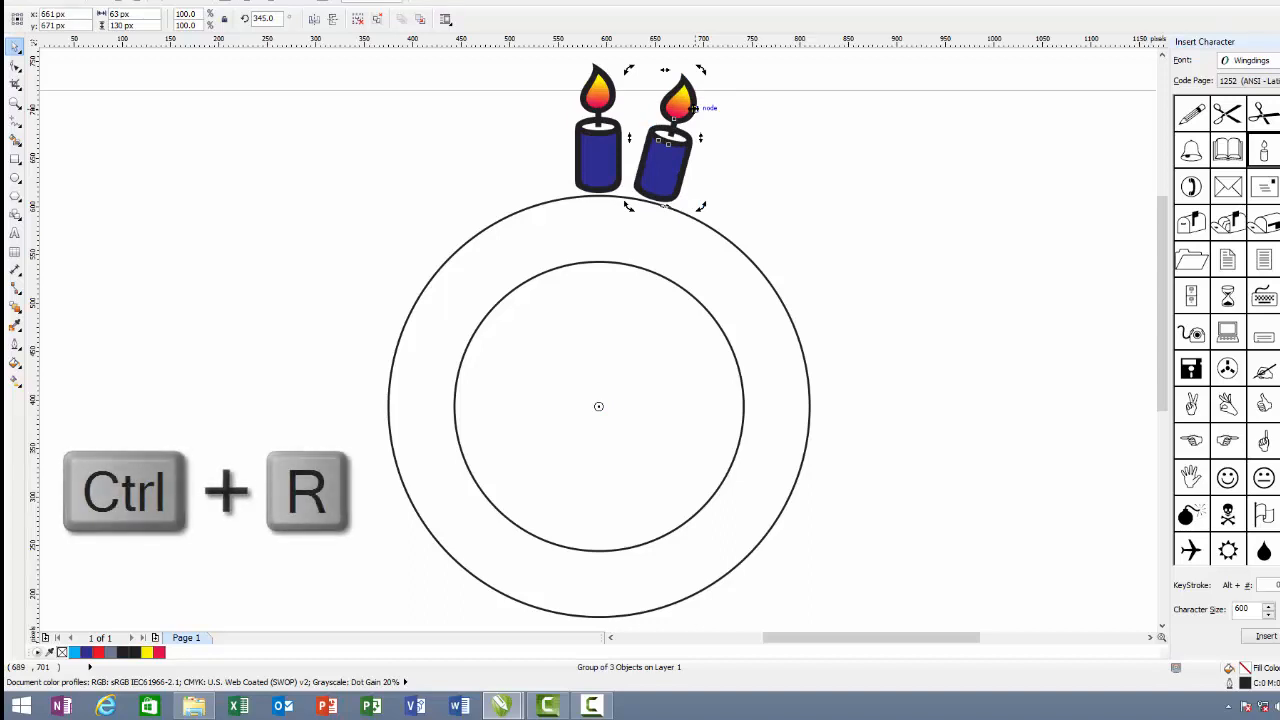
Repeat the 15-degree rotated copy until candles ring the entire outer circle
key("ctrl+r")
key("ctrl+r")
key("ctrl+r")
key("ctrl+r")
key("ctrl+r")
key("ctrl+r")
key("ctrl+r")
key("ctrl+r")
key("ctrl+r")
key("ctrl+r")
key("ctrl+r")
key("ctrl+r")
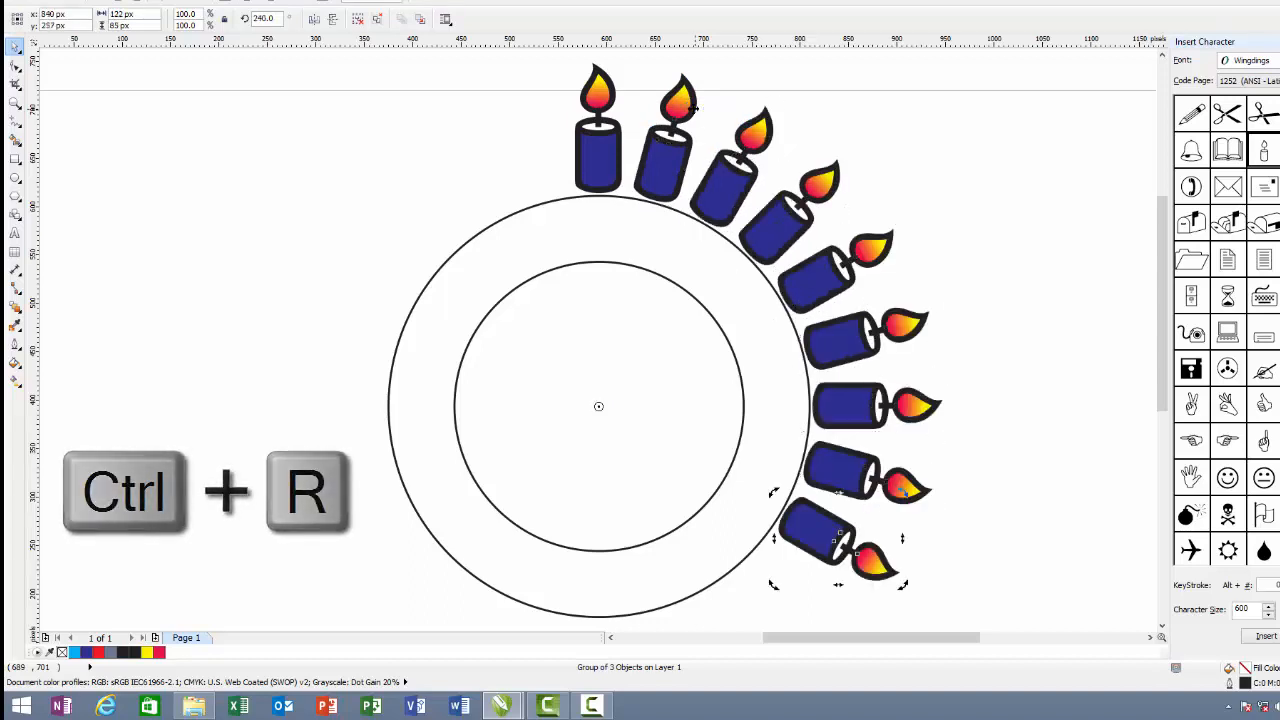
key("ctrl+r")
key("ctrl+r")
key("ctrl+r")
key("ctrl+r")
key("ctrl+r")
key("ctrl+r")
key("ctrl+r")
key("ctrl+r")
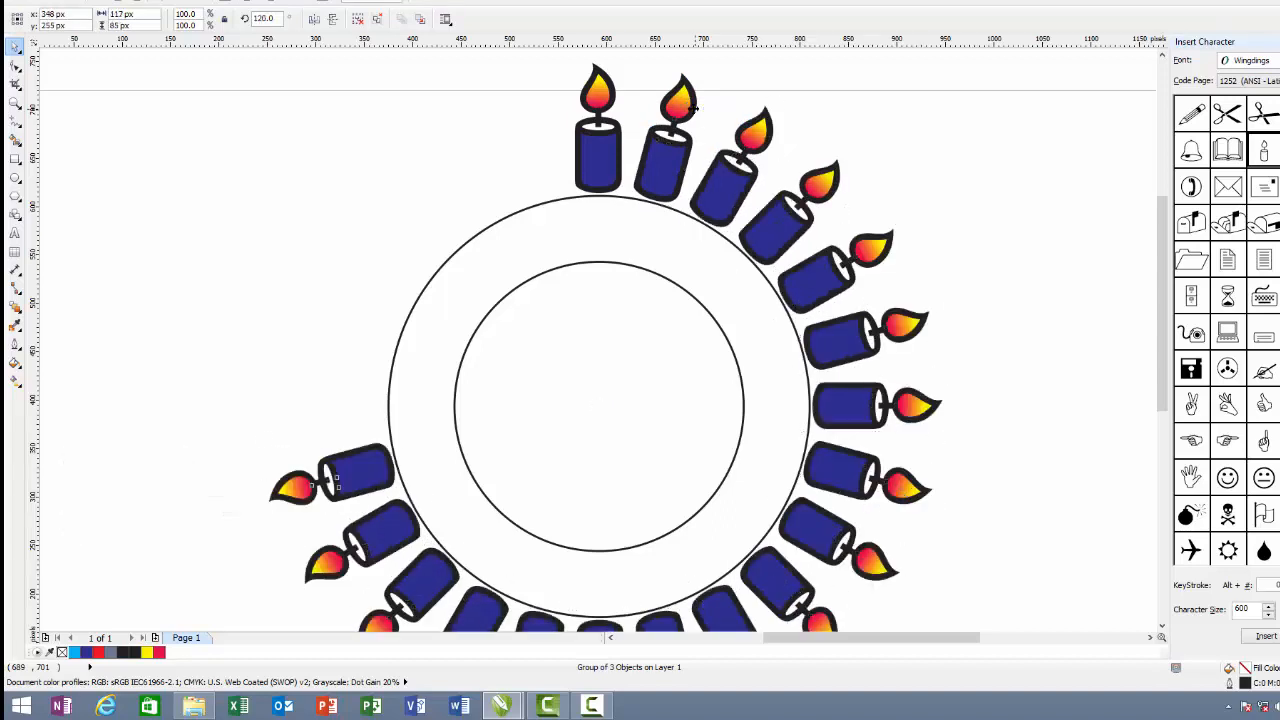
key("ctrl+r")
key("ctrl+r")
key("ctrl+r")
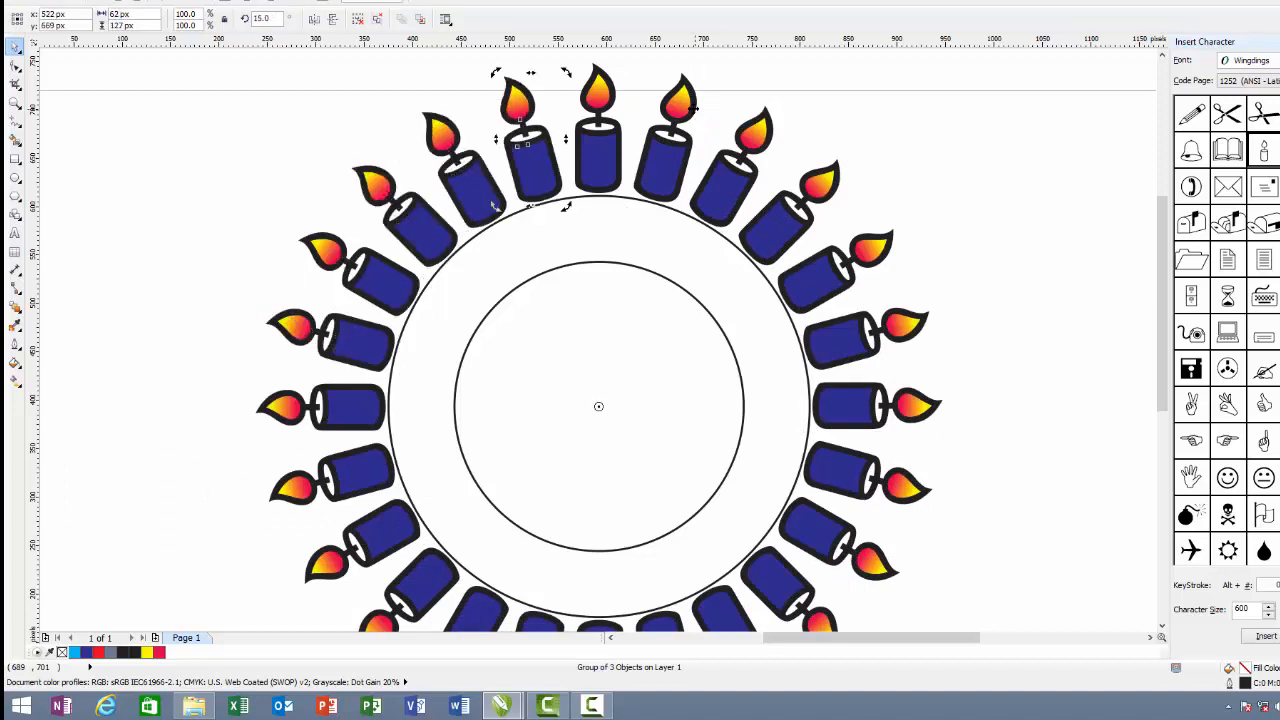
left_click(921, 188)
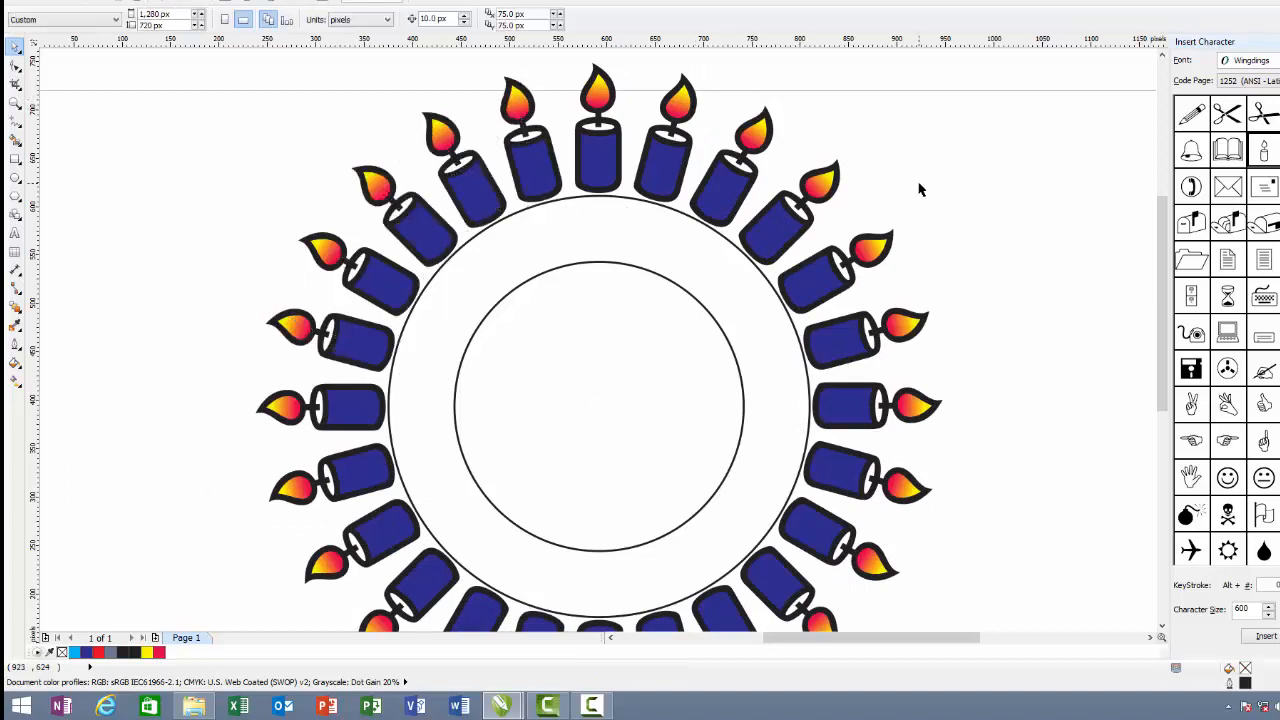
key("F4")
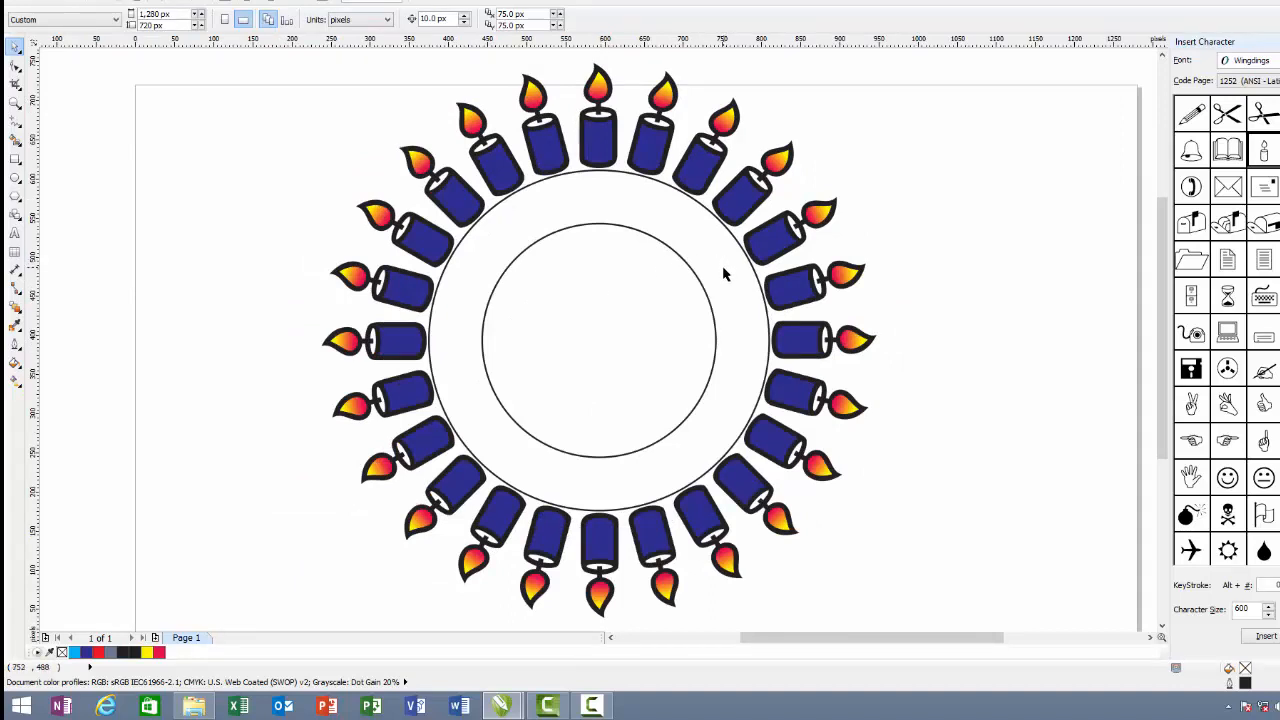
Fill the inner circle with a two-colour radial fountain fill from red to yellow and remove its outline
left_click(624, 230)
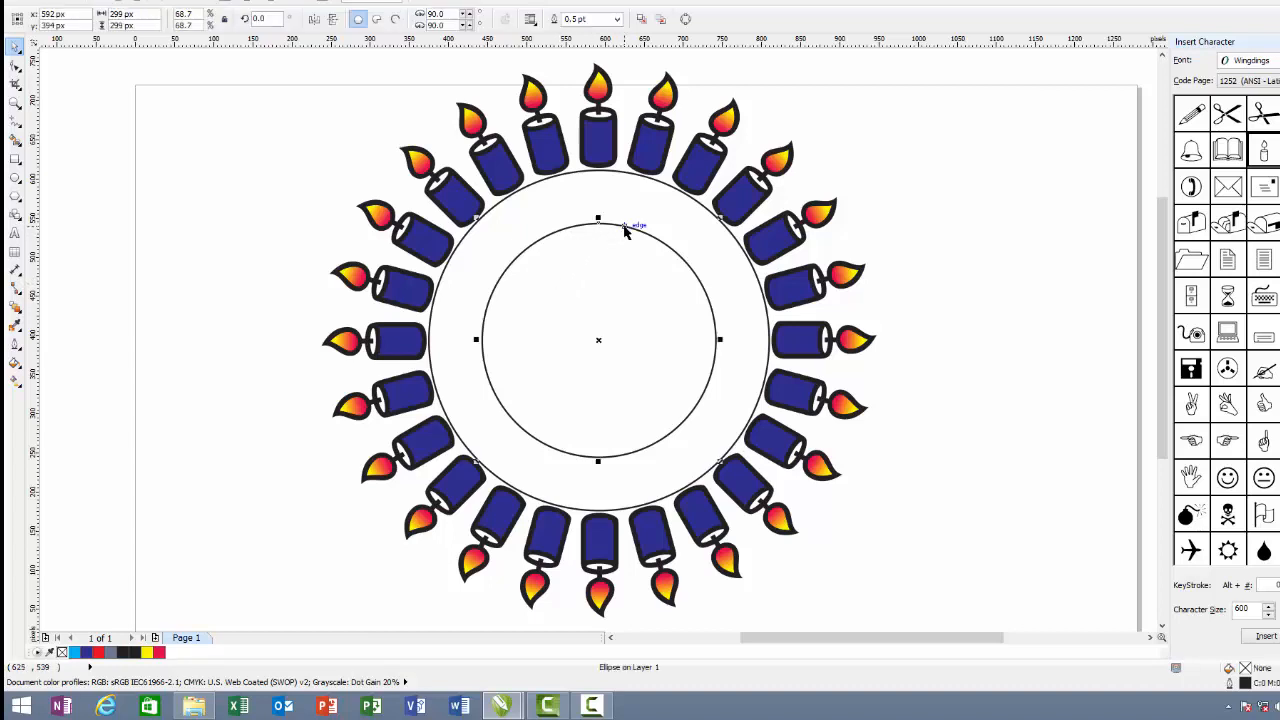
key("F11")
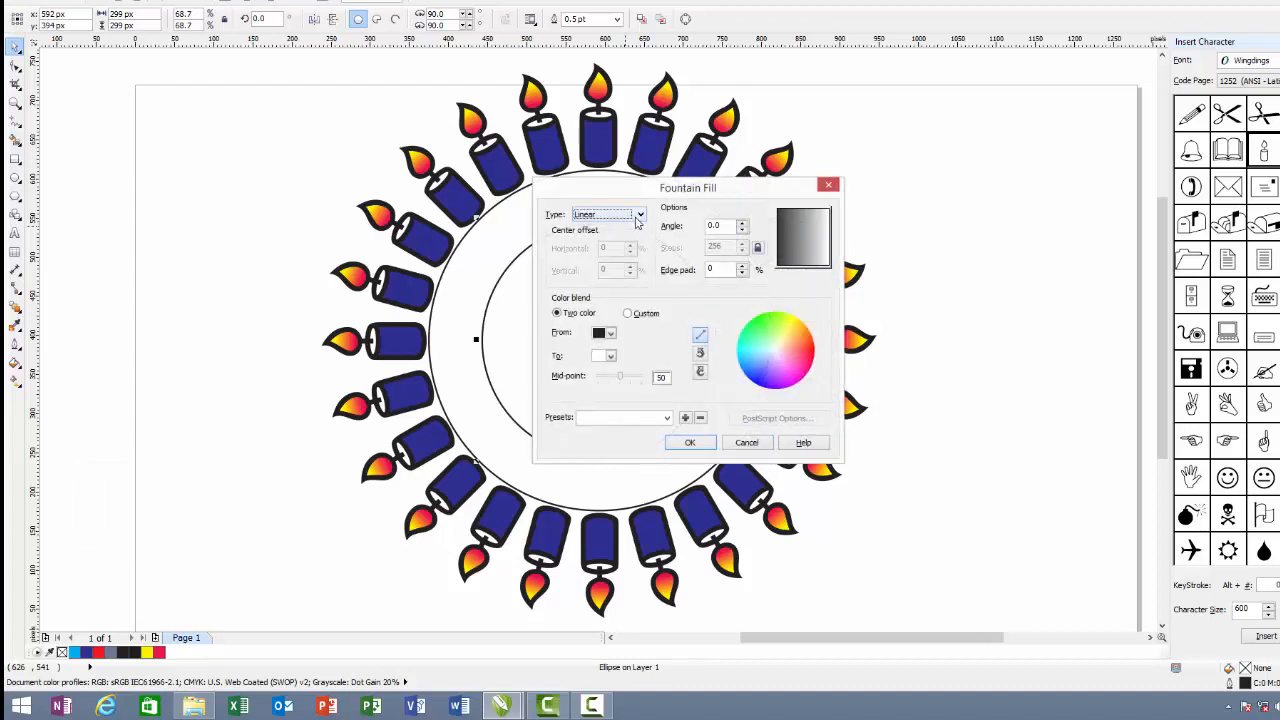
left_click(638, 216)
left_click(617, 238)
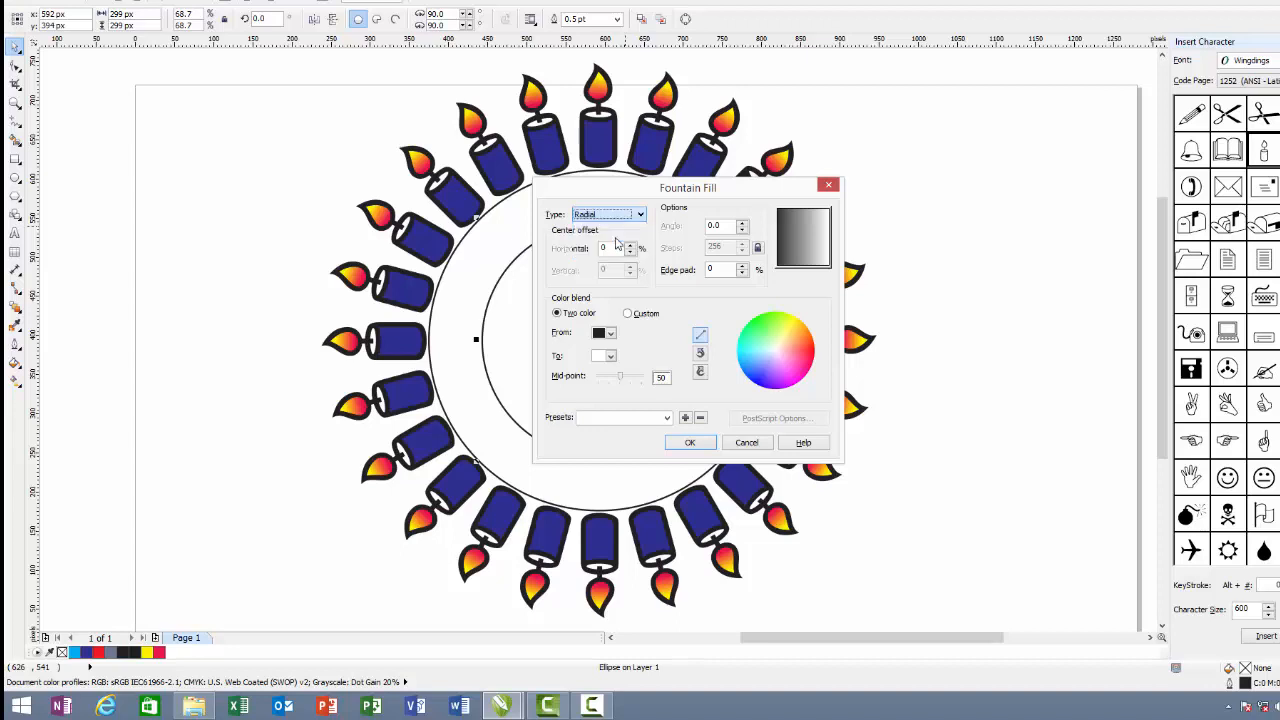
left_click(606, 336)
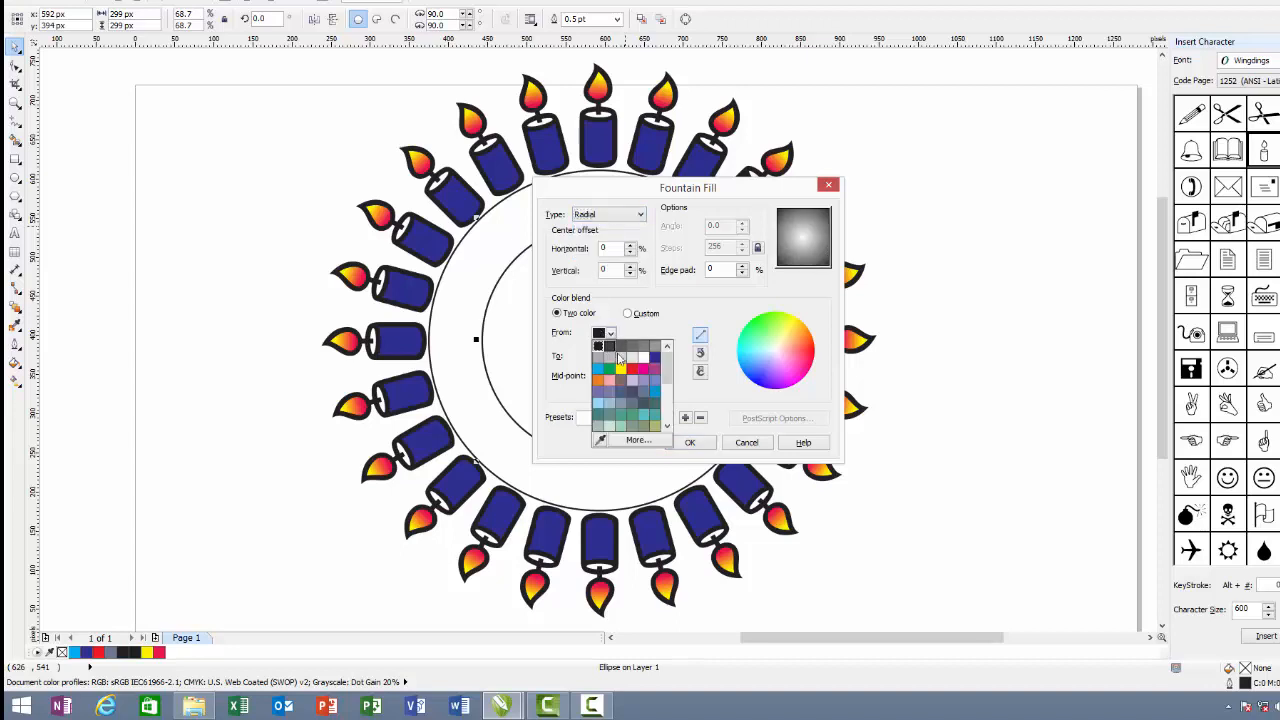
left_click(630, 373)
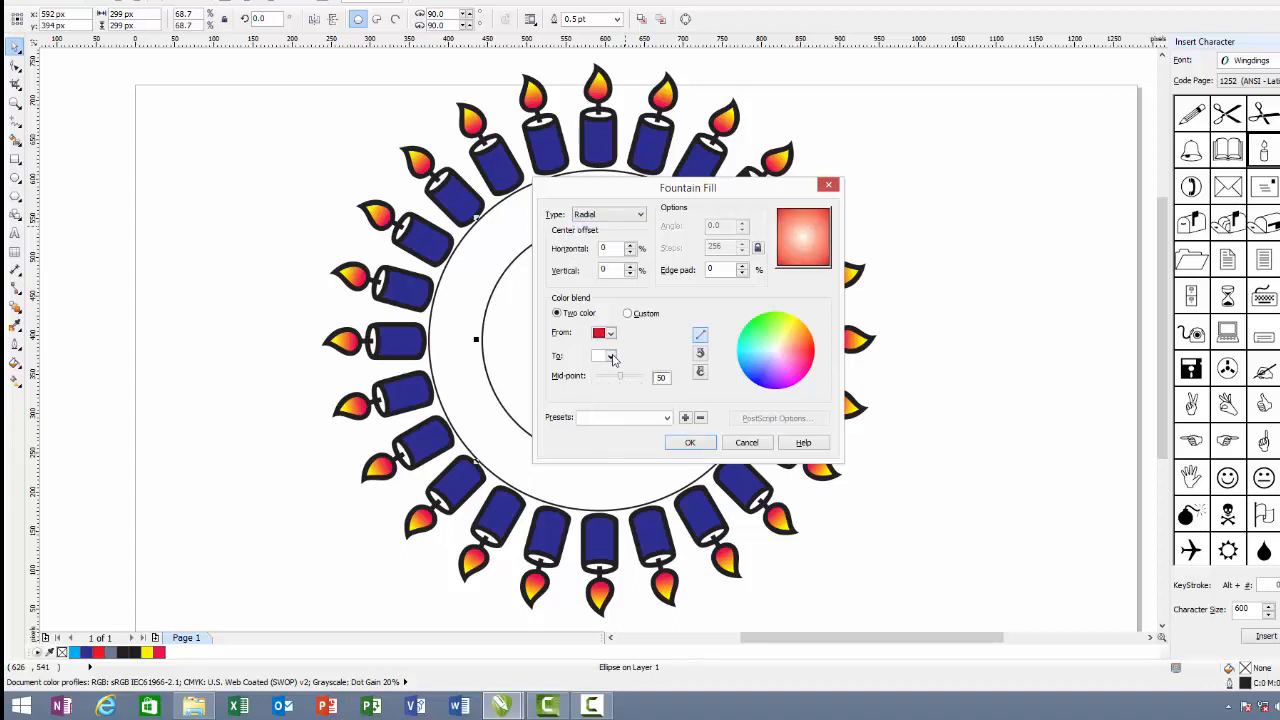
left_click(612, 358)
left_click(622, 385)
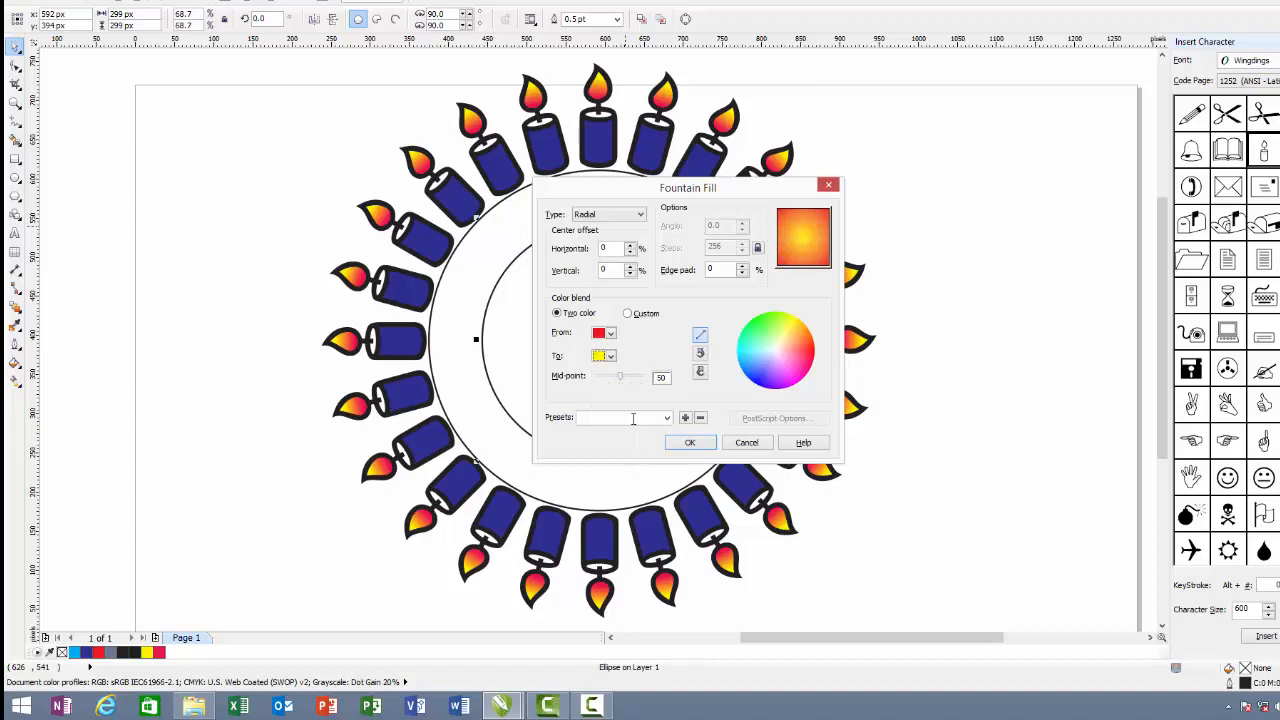
left_click(686, 443)
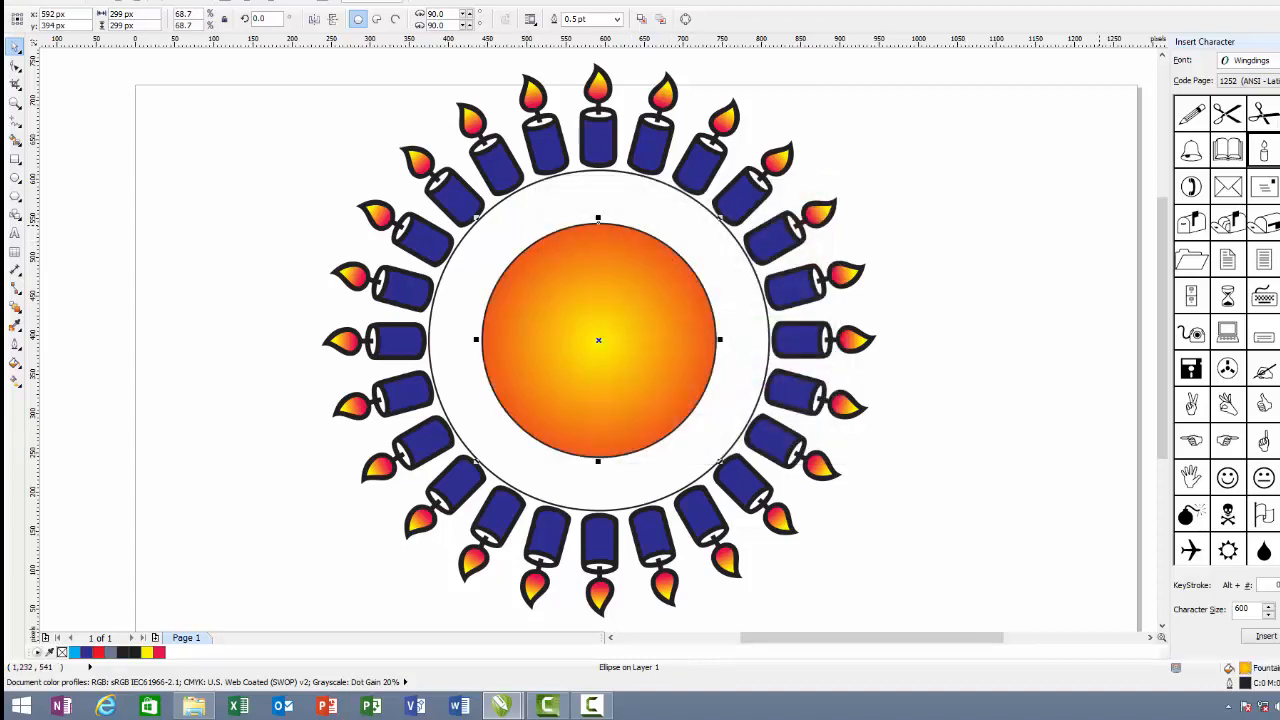
right_click(1278, 70)
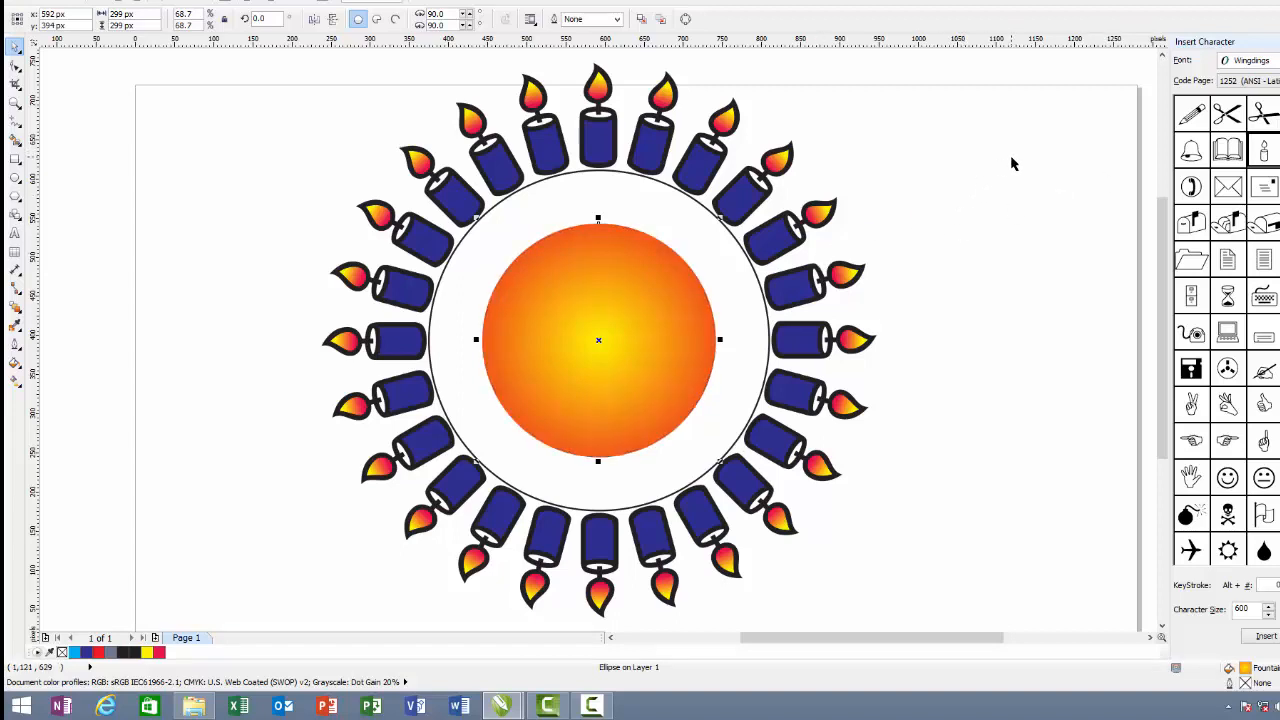
Fill the outer circle with pale cream yellow (C0 M0 Y20 K0) and deselect it
left_click(706, 239)
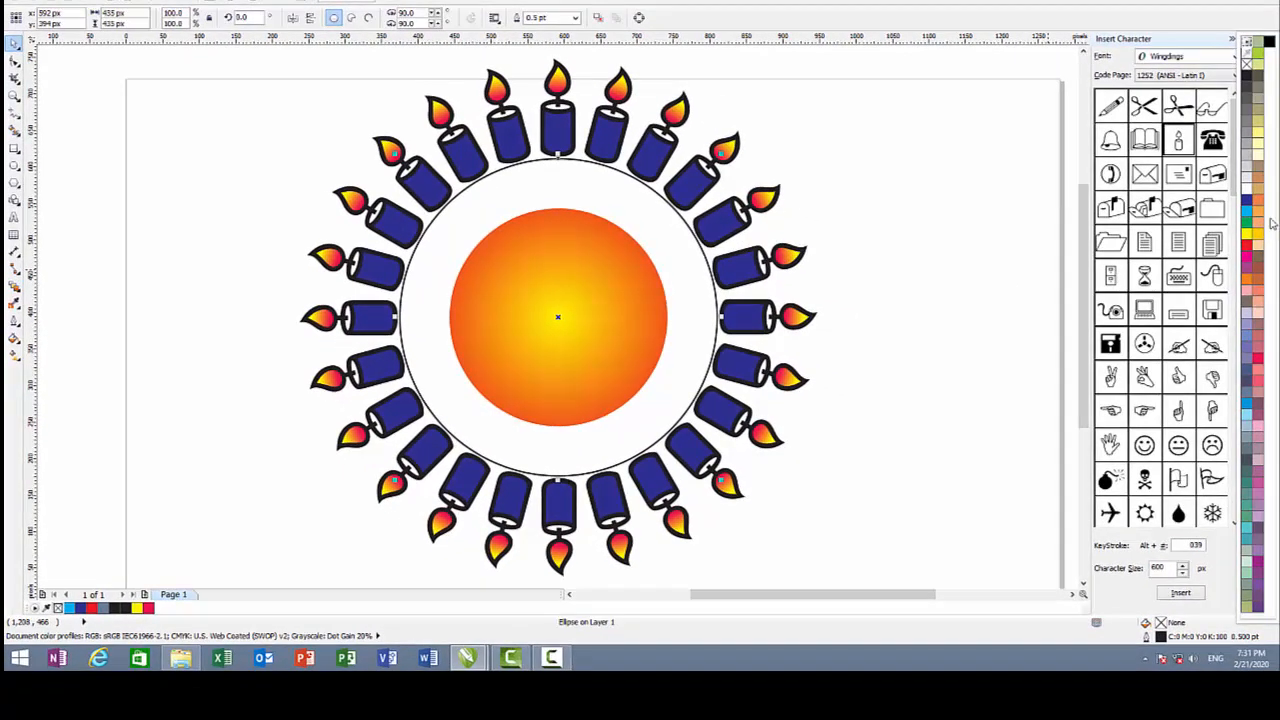
left_click(1258, 155)
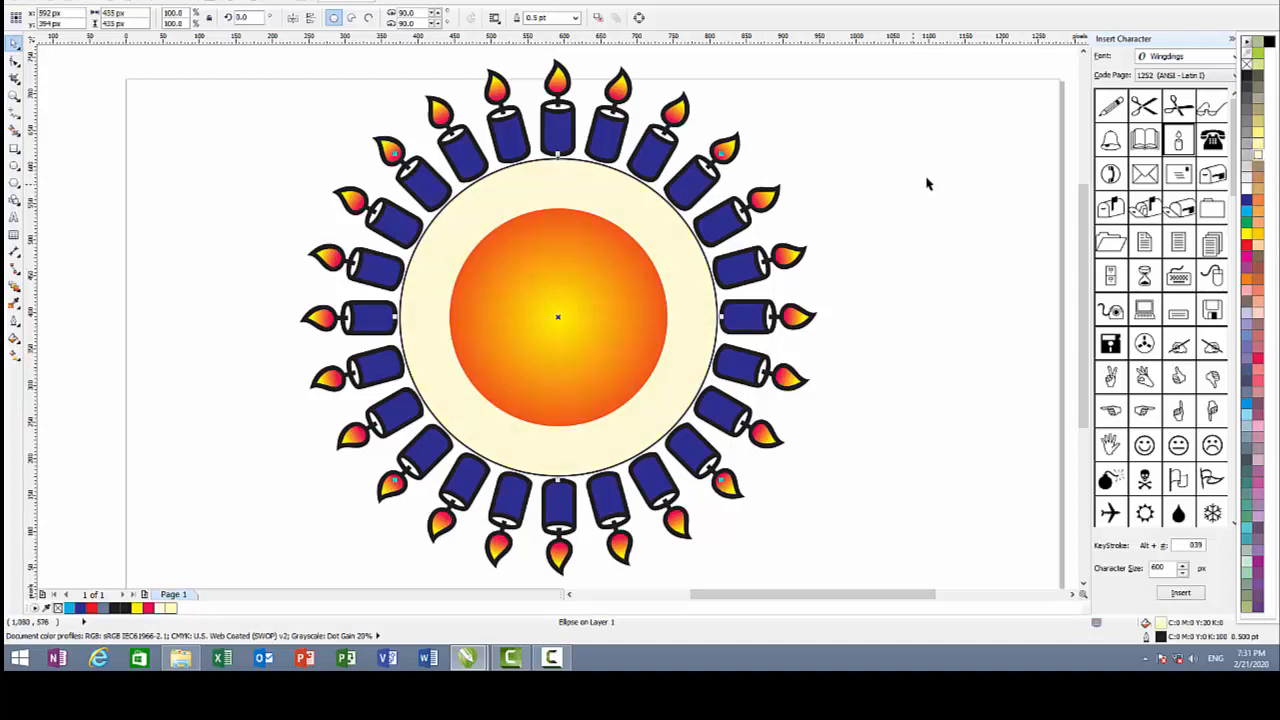
left_click(921, 188)
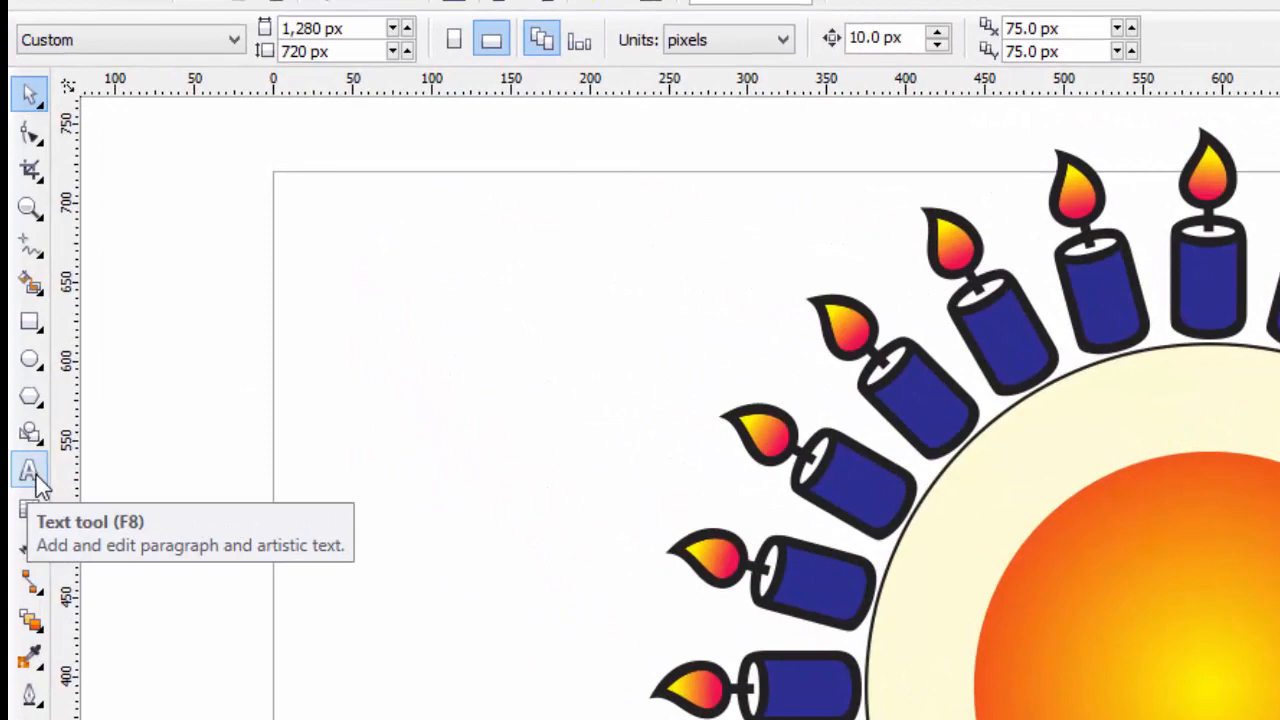
Add the artistic text "Roshni School System RYK" in 24 pt Arial beside the candle ring
left_click(36, 477)
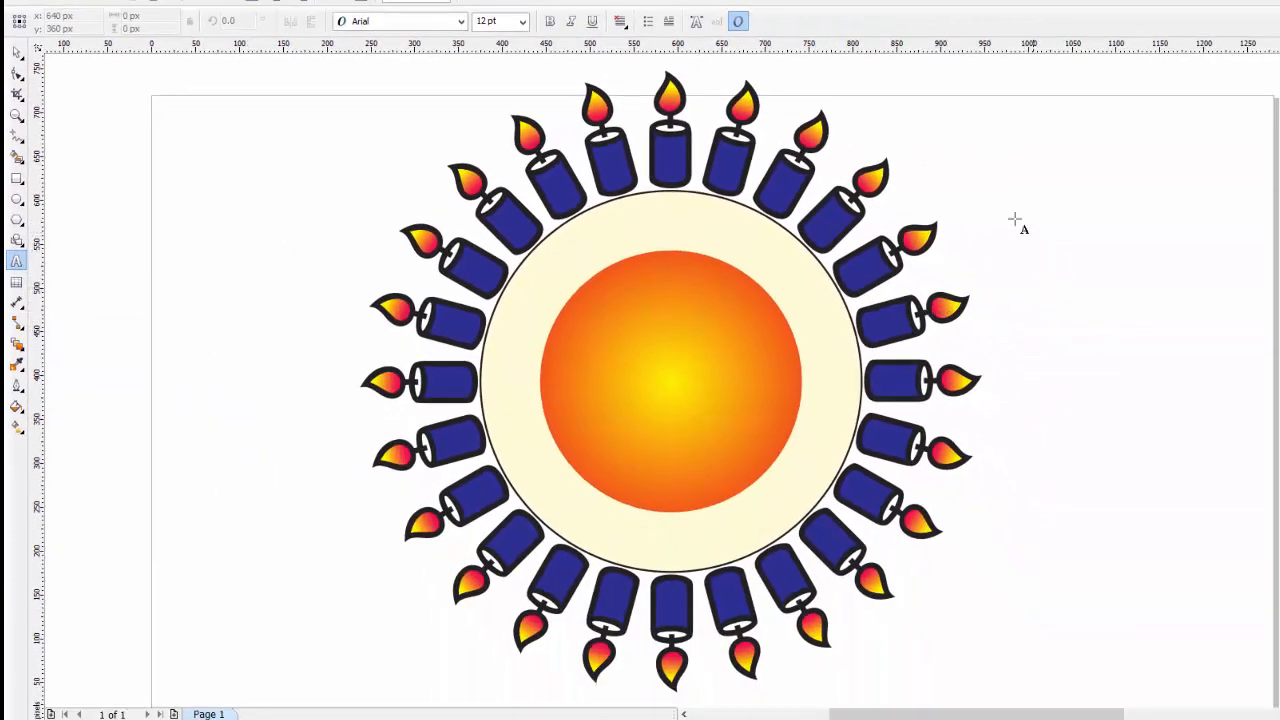
left_click(998, 205)
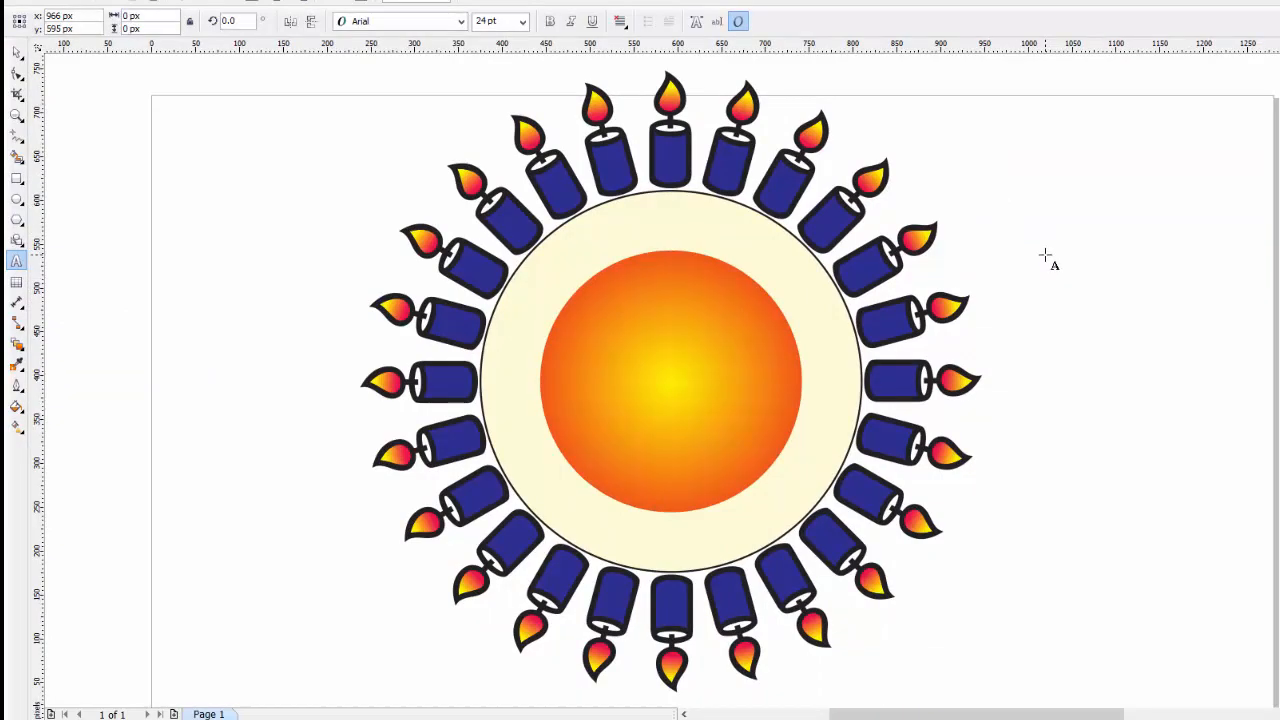
type("Rosh")
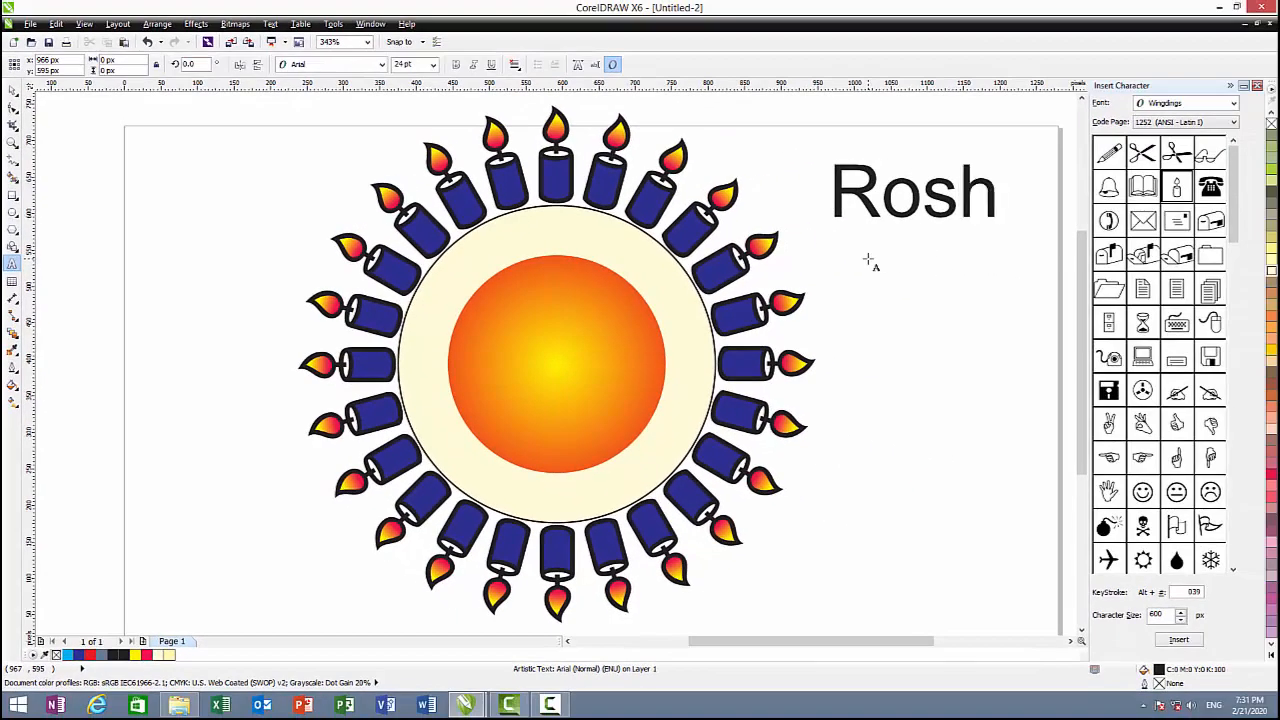
type("ni Sc")
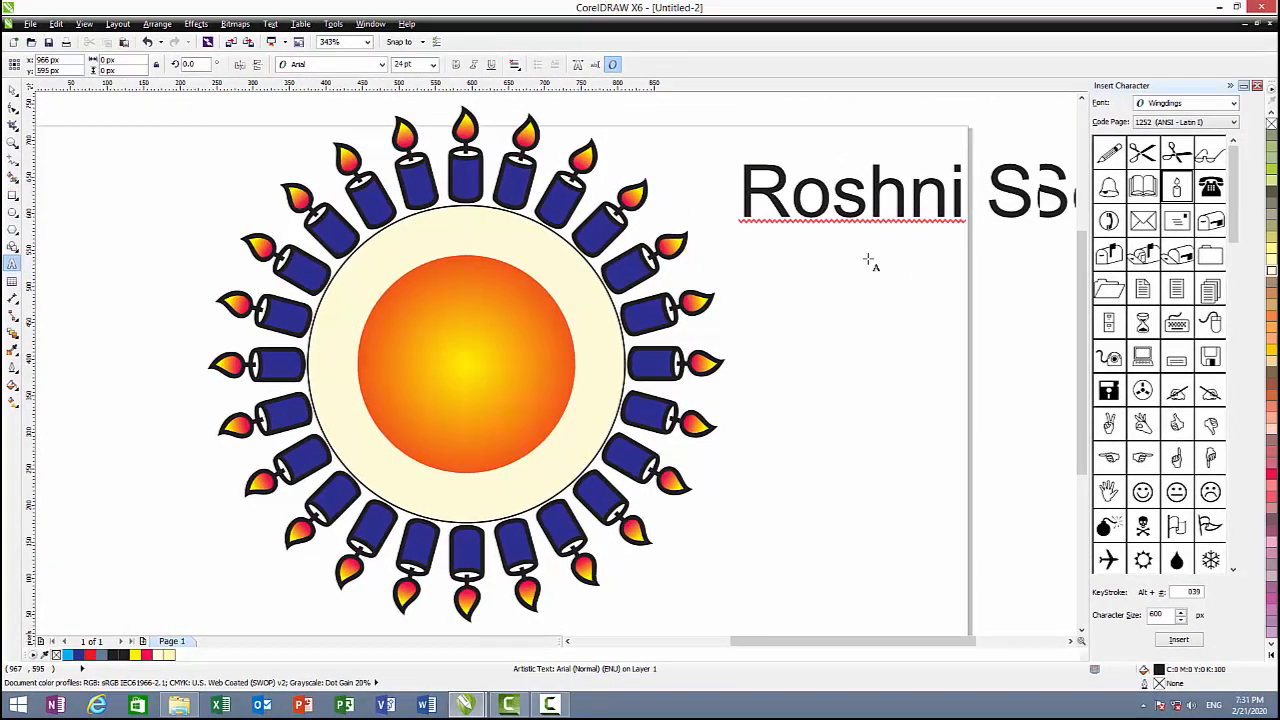
type("hool ")
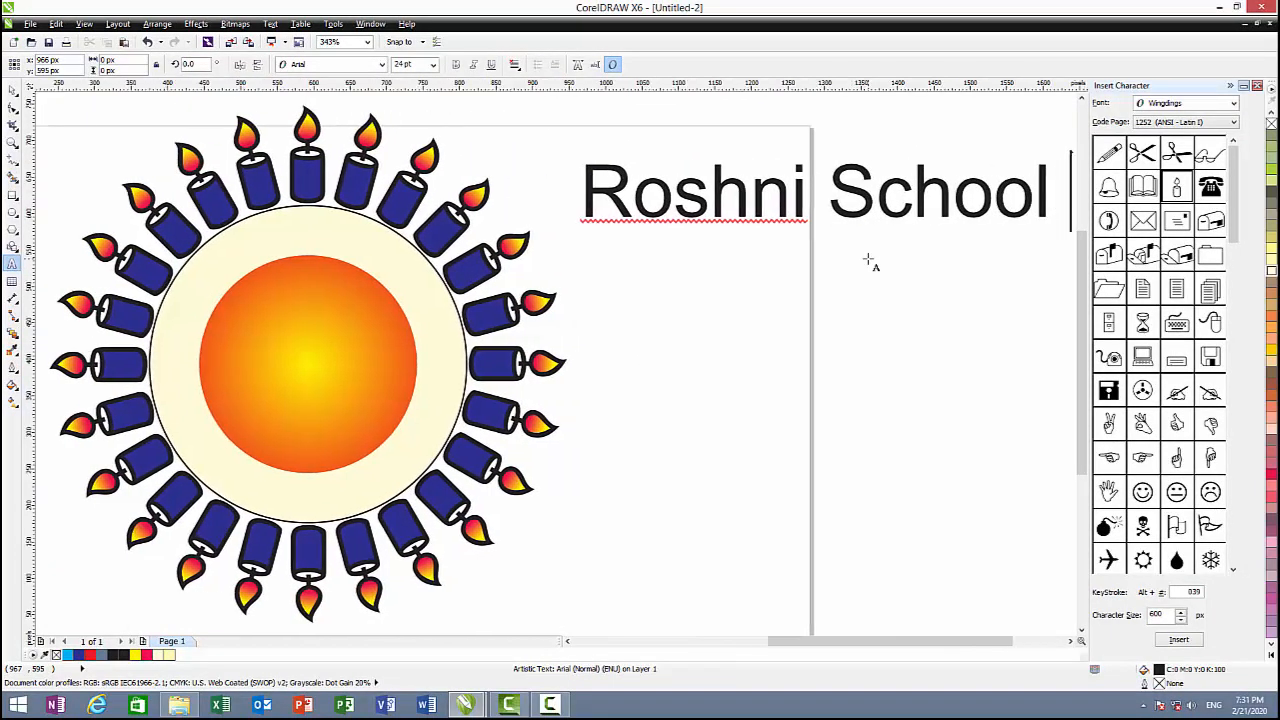
type("System")
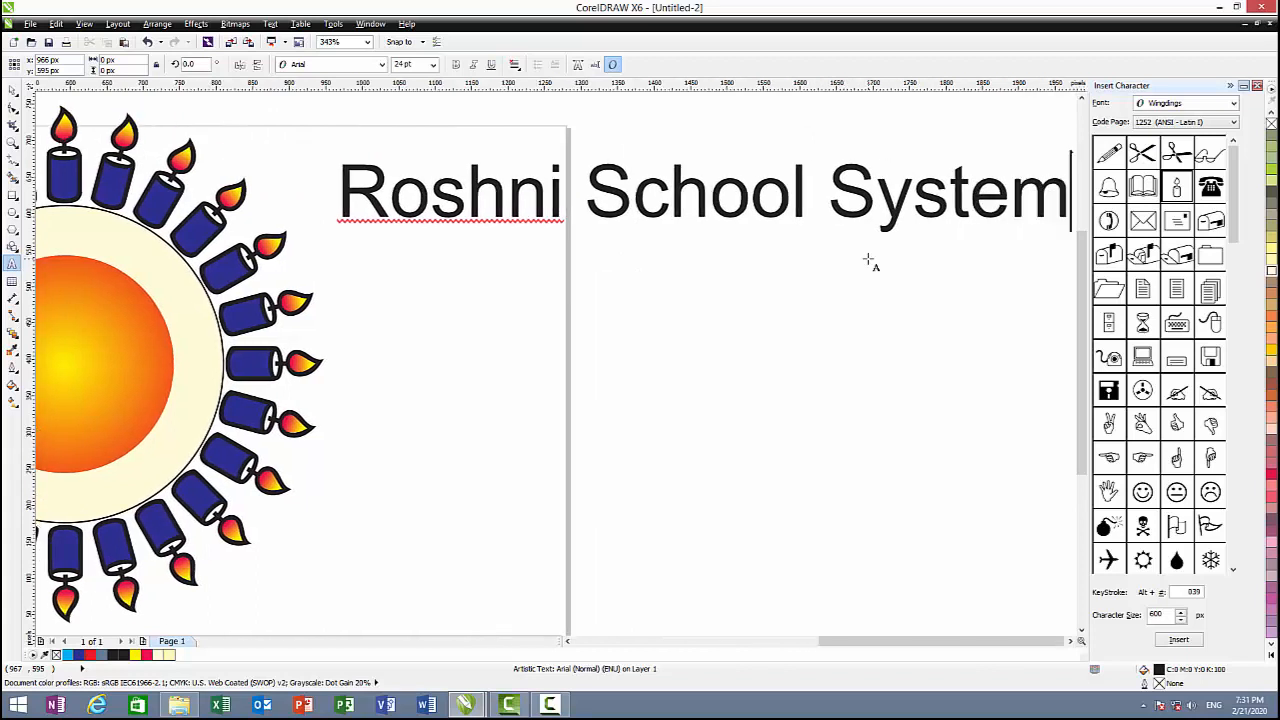
type(" RYK")
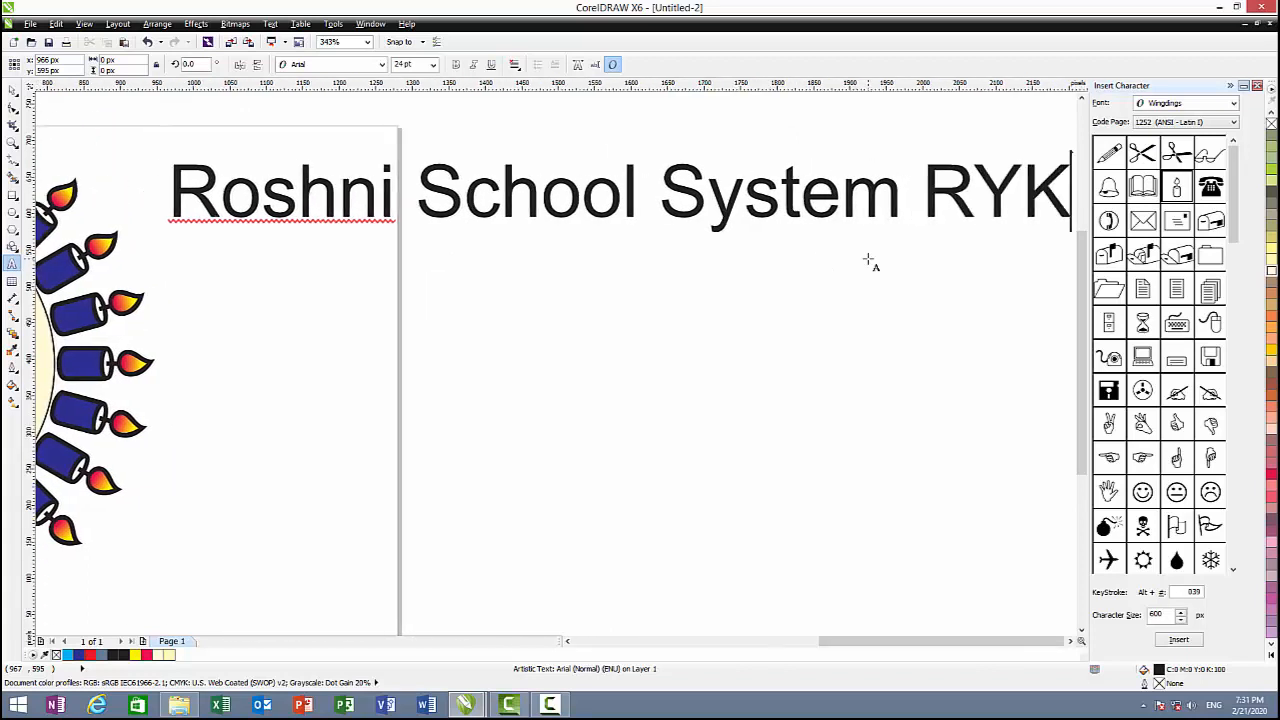
key("ctrl+space")
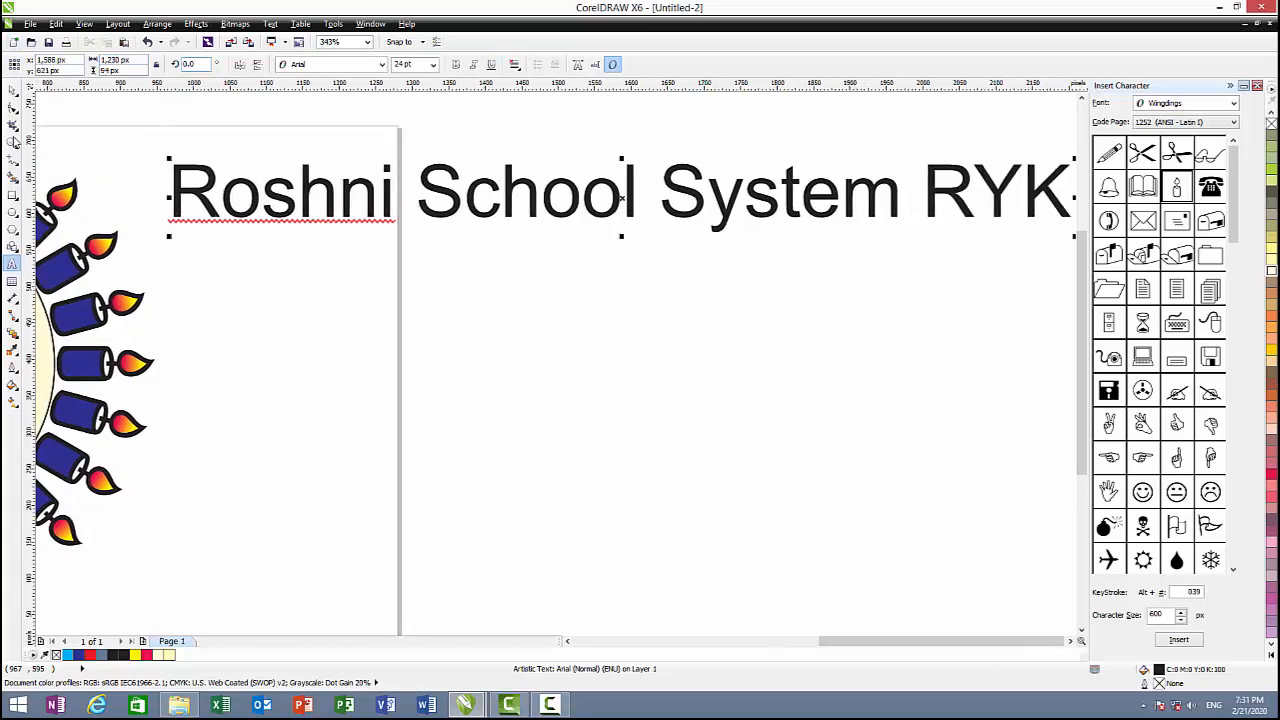
Scale the school name proportionally down to about 14 pt and make it bold
left_click(14, 91)
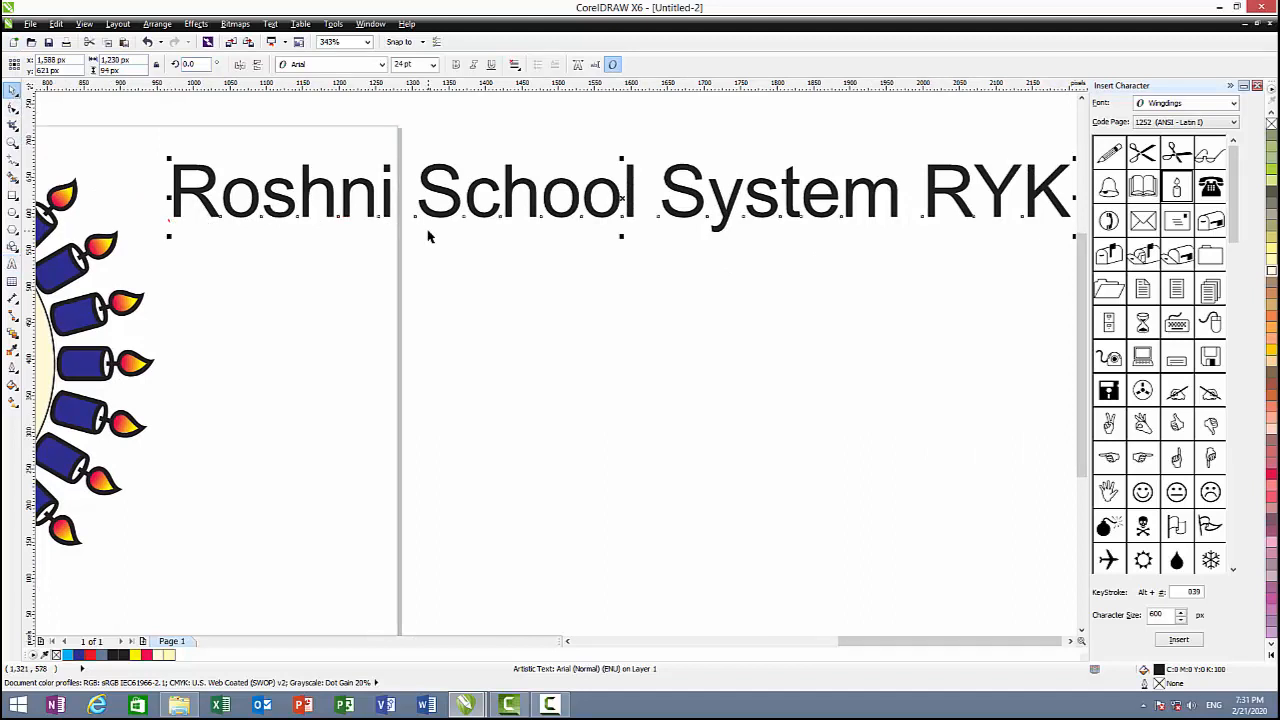
key("F4")
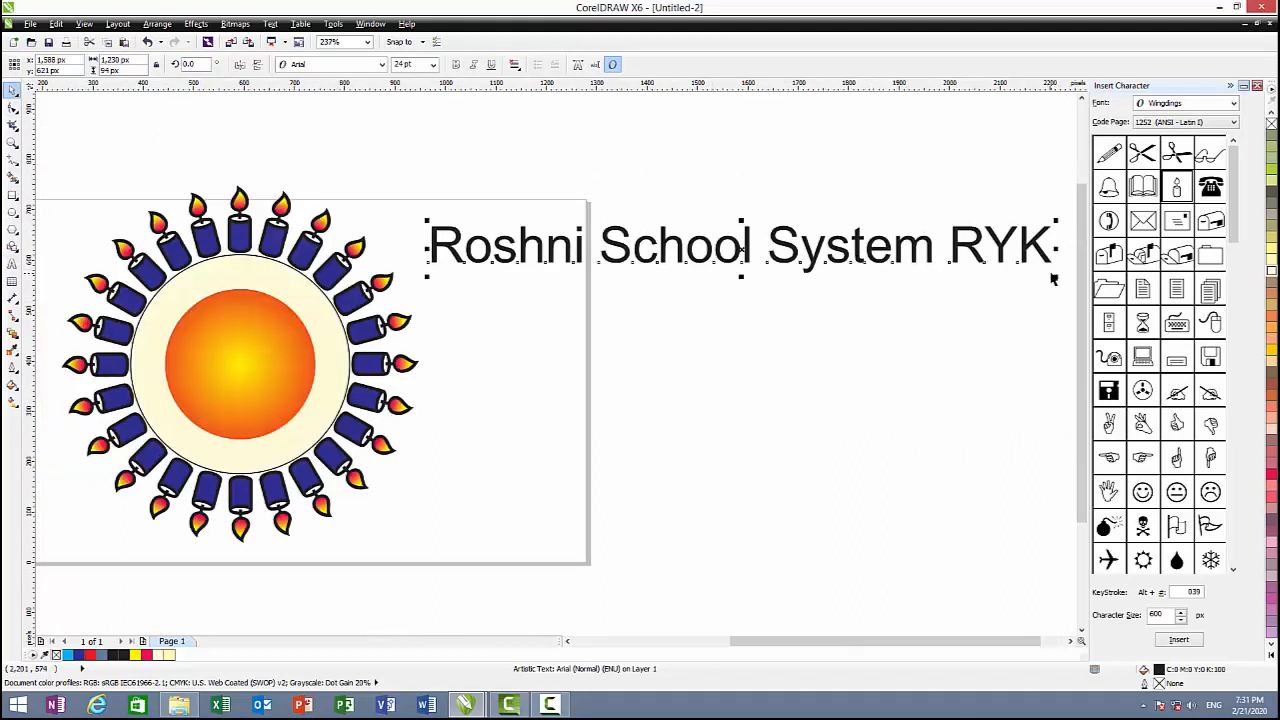
left_click_drag(1052, 278, 939, 259)
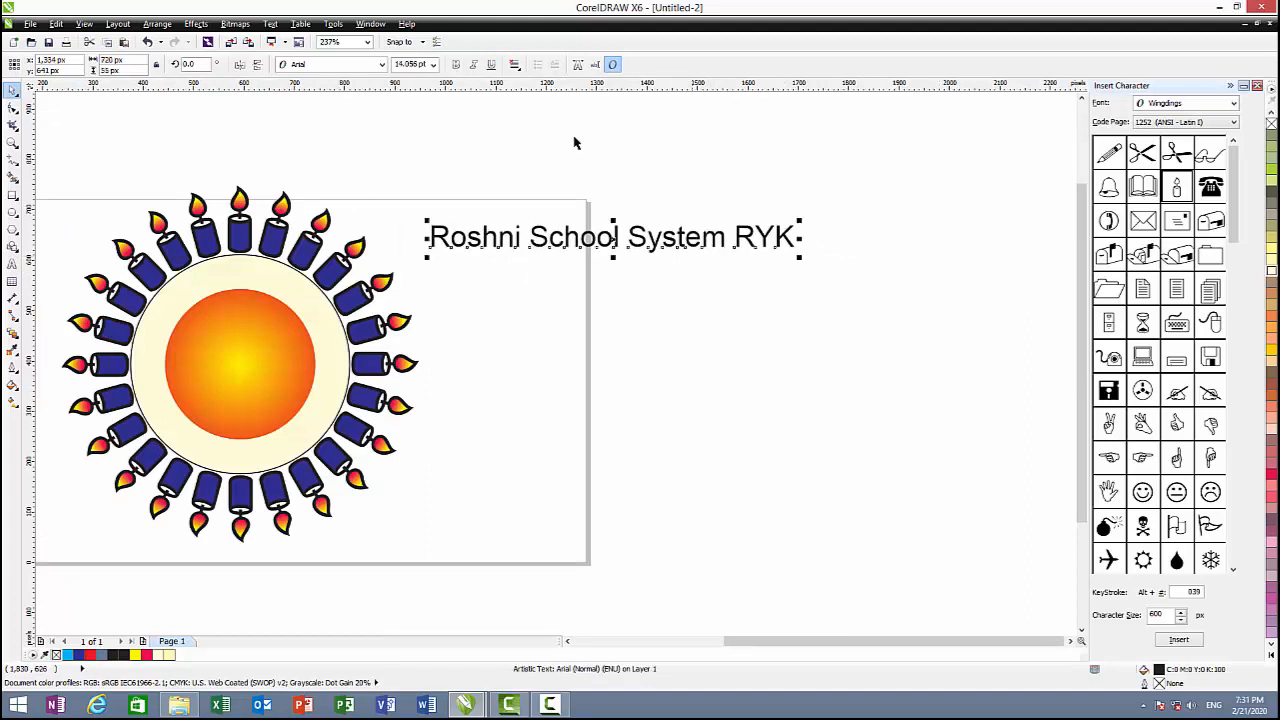
left_click(456, 65)
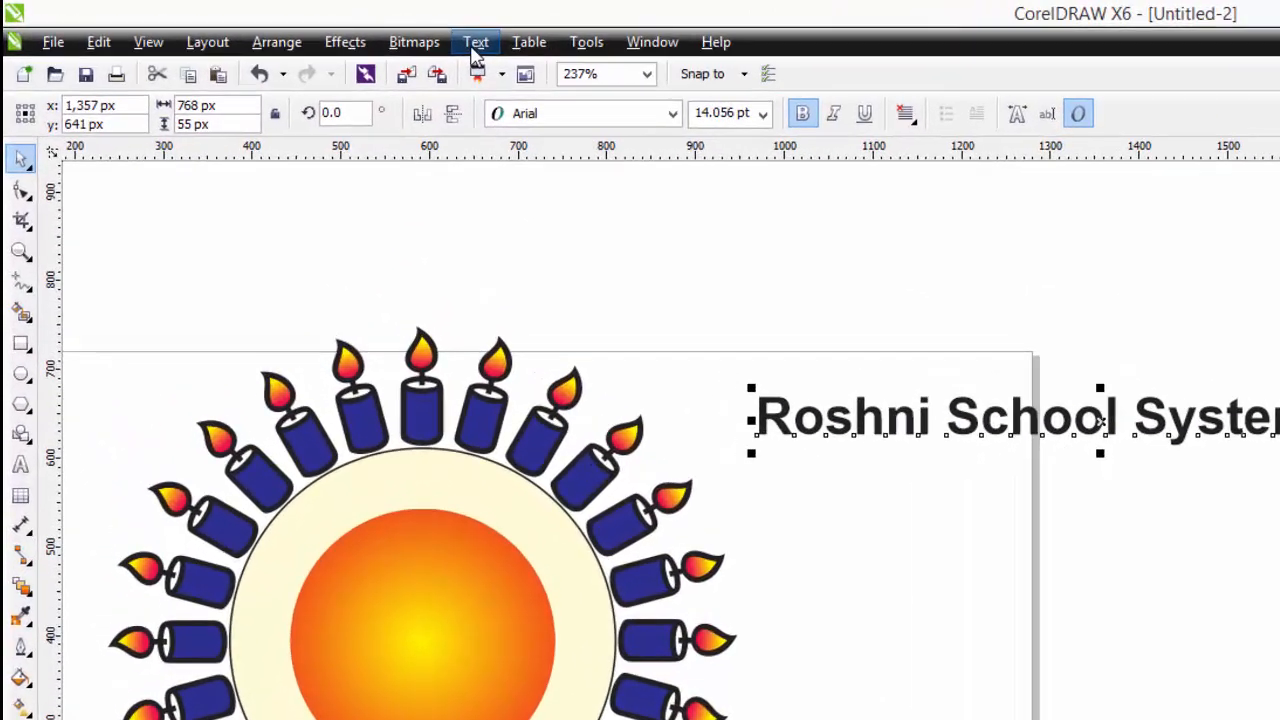
Fit the school name to the outer circle's path, running inside the cream ring at about -58 px from the path
left_click(476, 44)
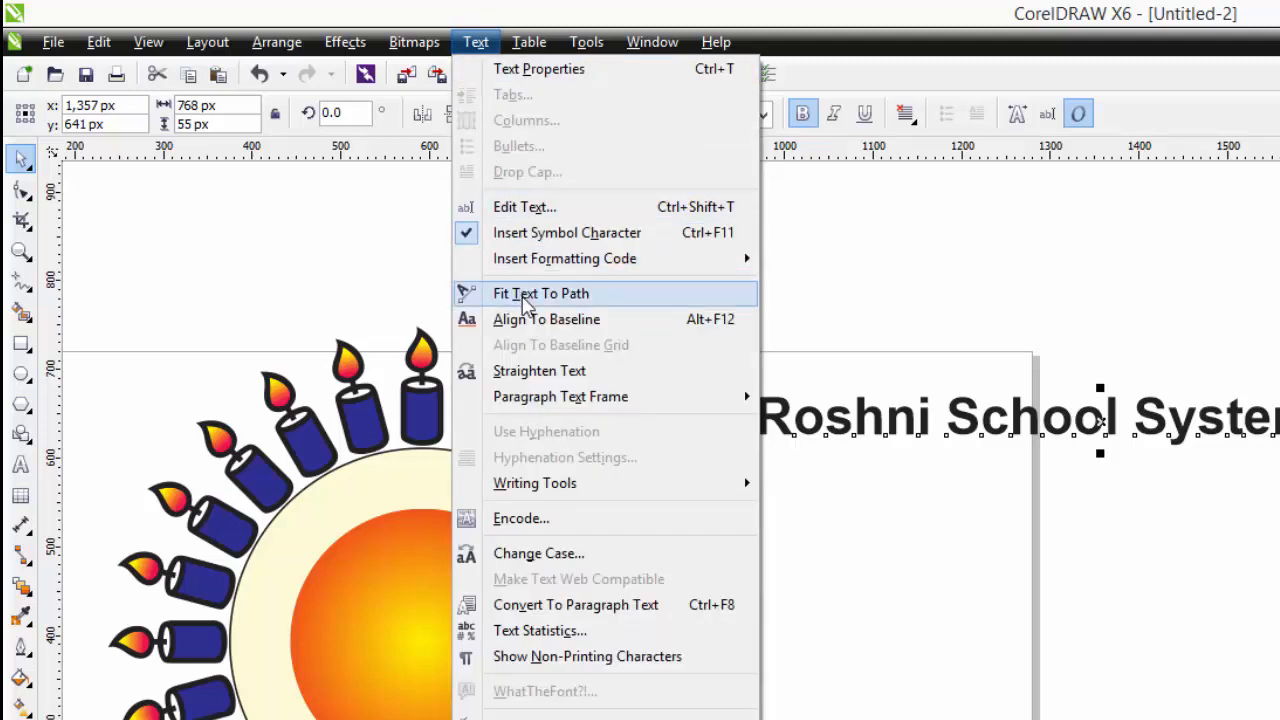
left_click(527, 300)
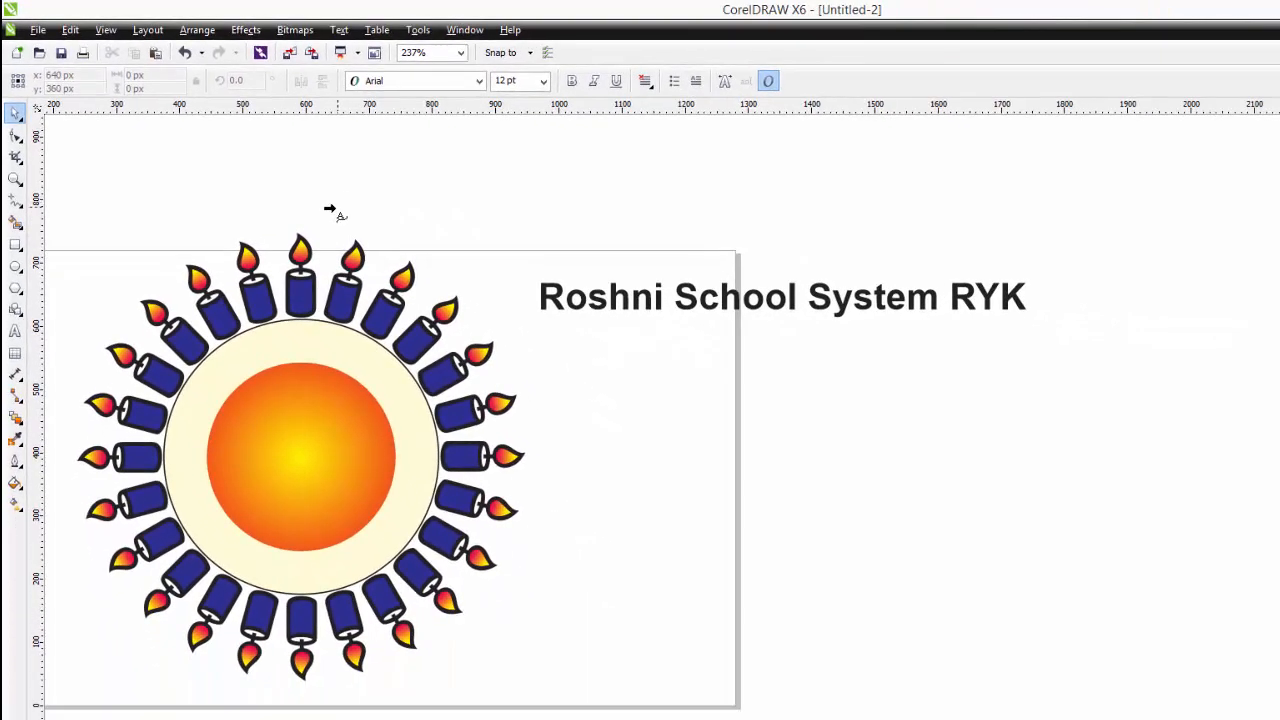
left_click_drag(265, 368, 313, 366)
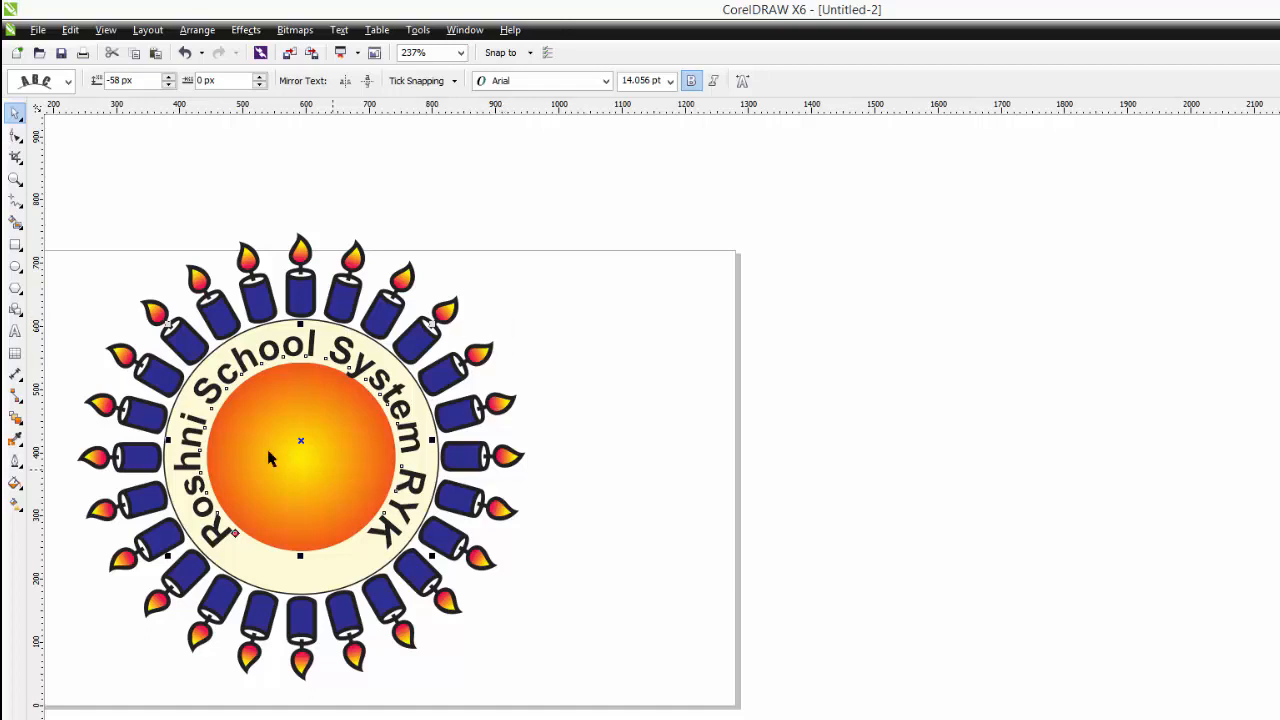
Set the curved school name's horizontal offset along the path to 4 px
key("shift+F2")
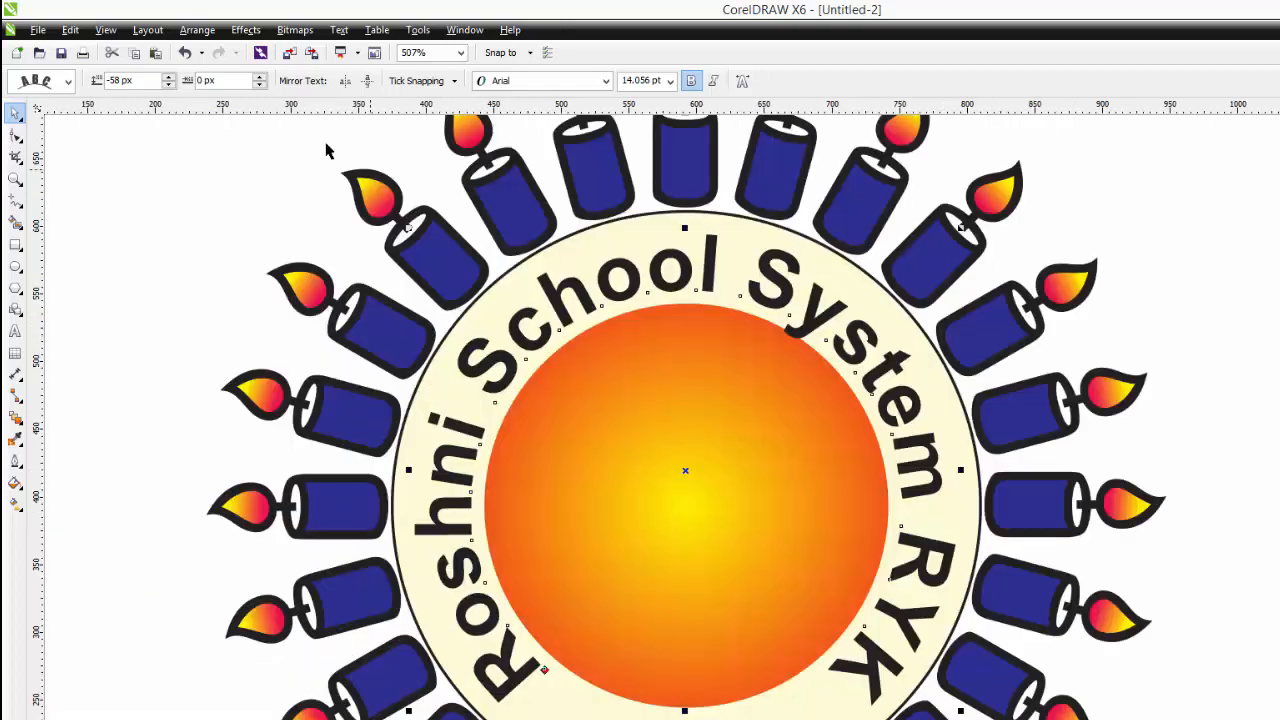
left_click(260, 77)
left_click(260, 77)
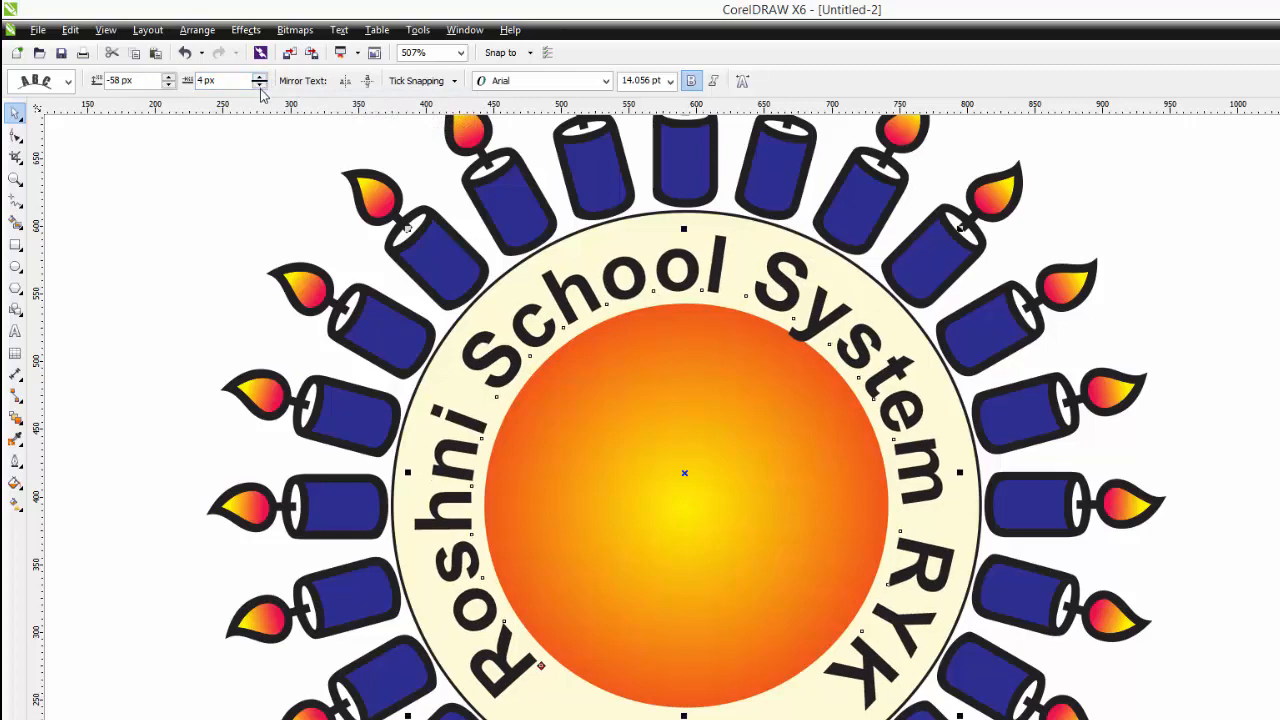
left_click(260, 85)
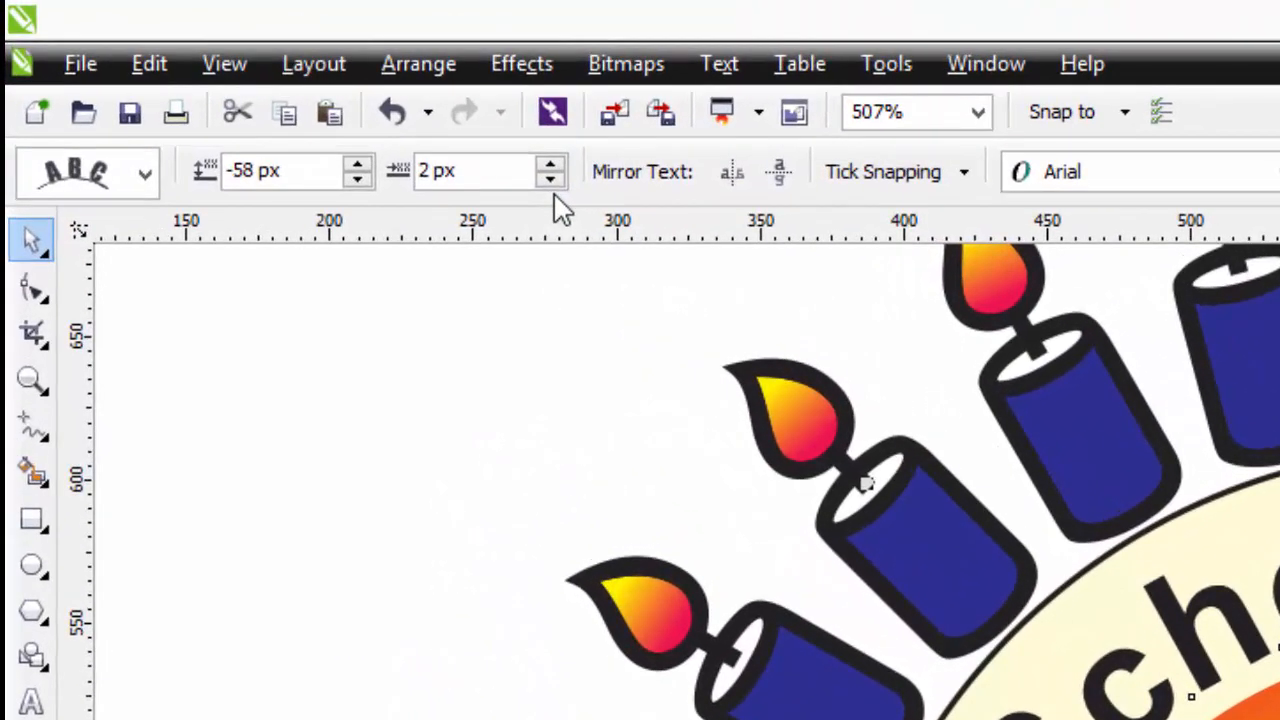
left_click(551, 165)
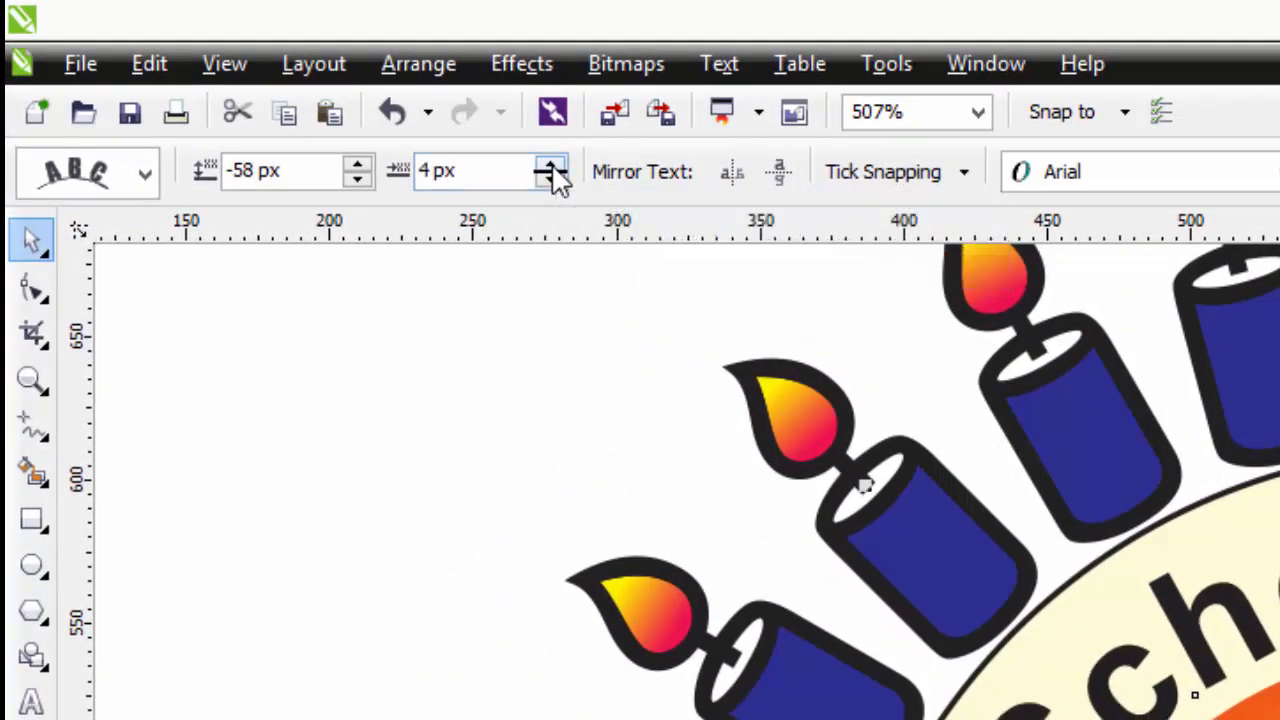
Set the curved school name's distance from the path to -54 px and deselect it
left_click(357, 180)
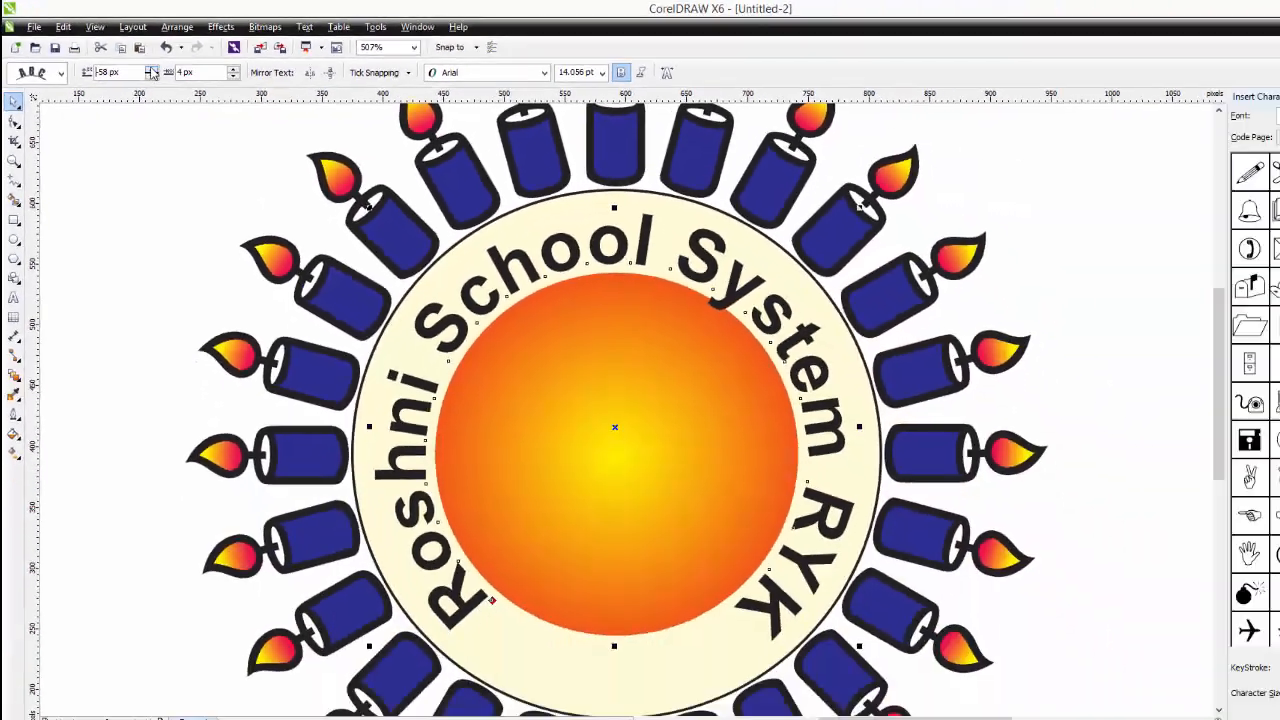
left_click(358, 166)
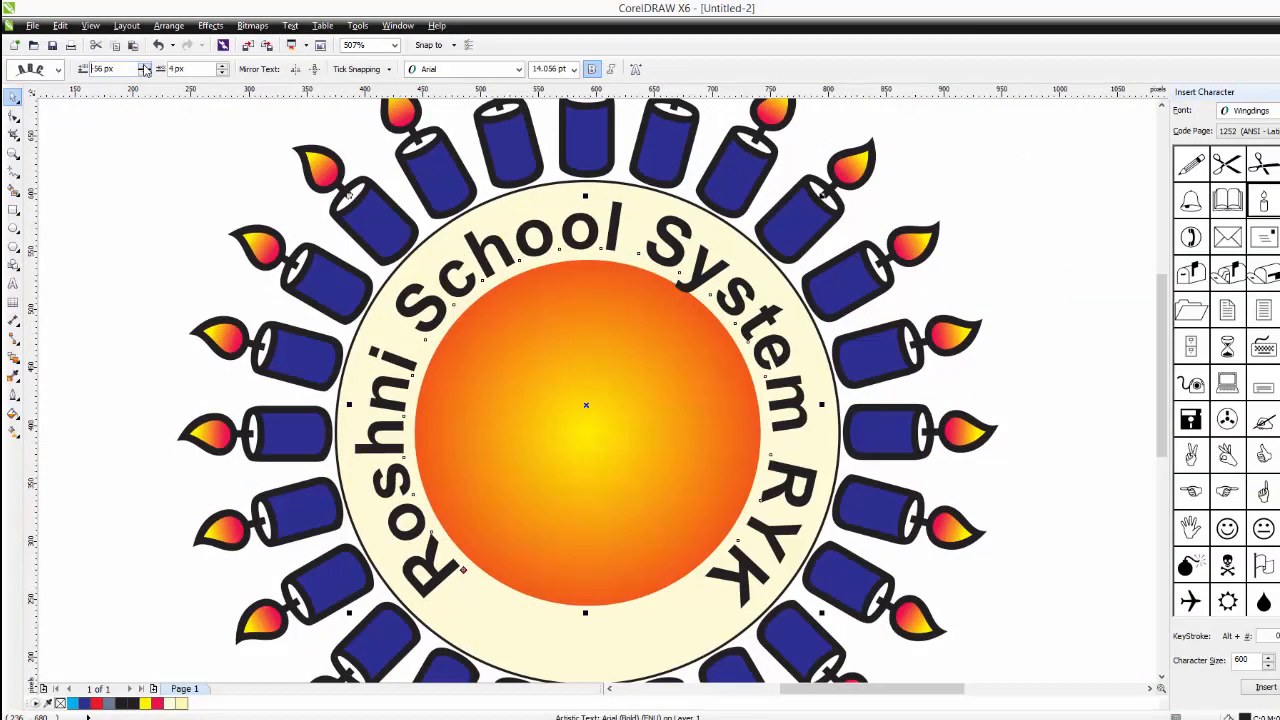
left_click(144, 66)
left_click(144, 66)
left_click(144, 66)
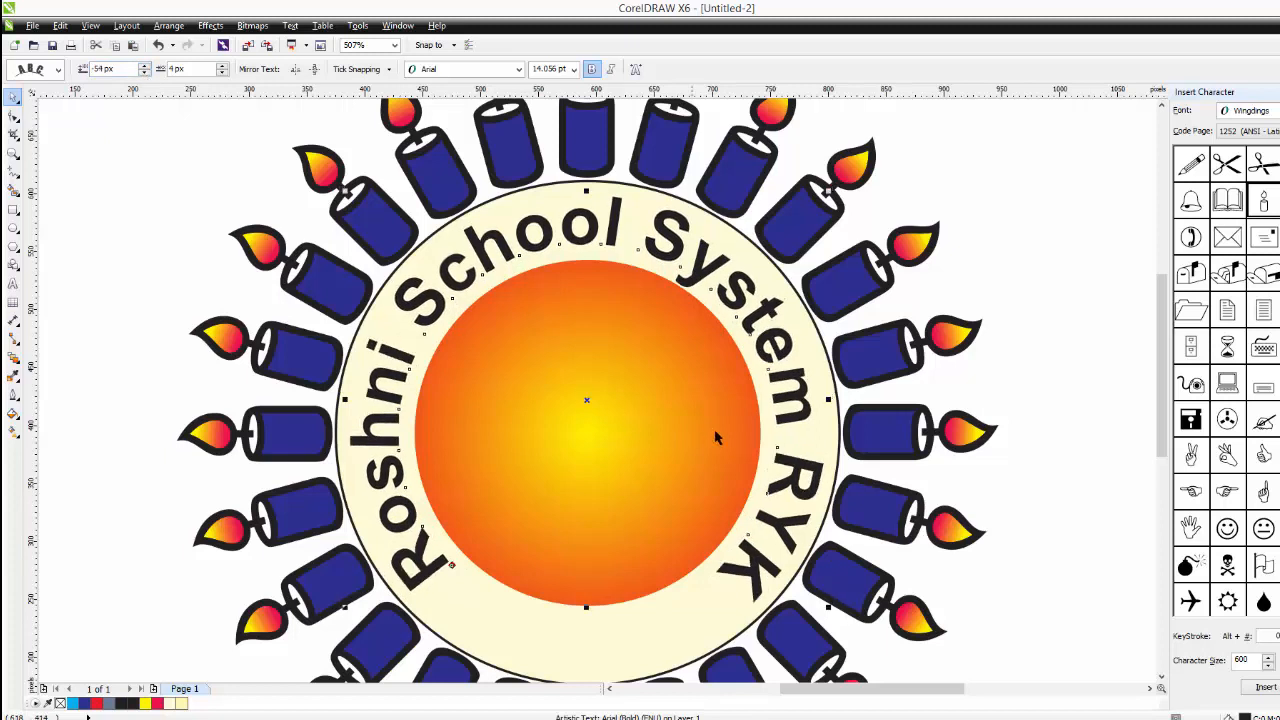
left_click(1072, 310)
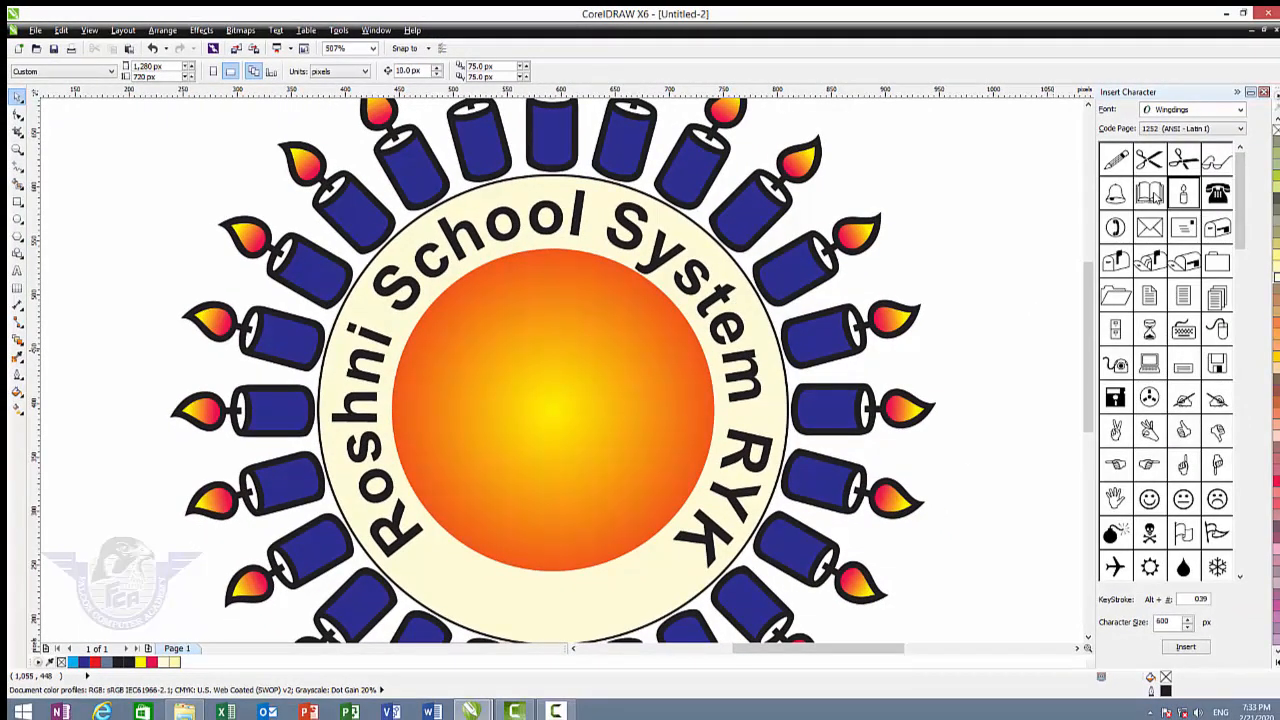
Insert the Wingdings open-book symbol at the centre of the orange circle and scale it from its centre to about 206 by 154 px
left_click(1156, 197)
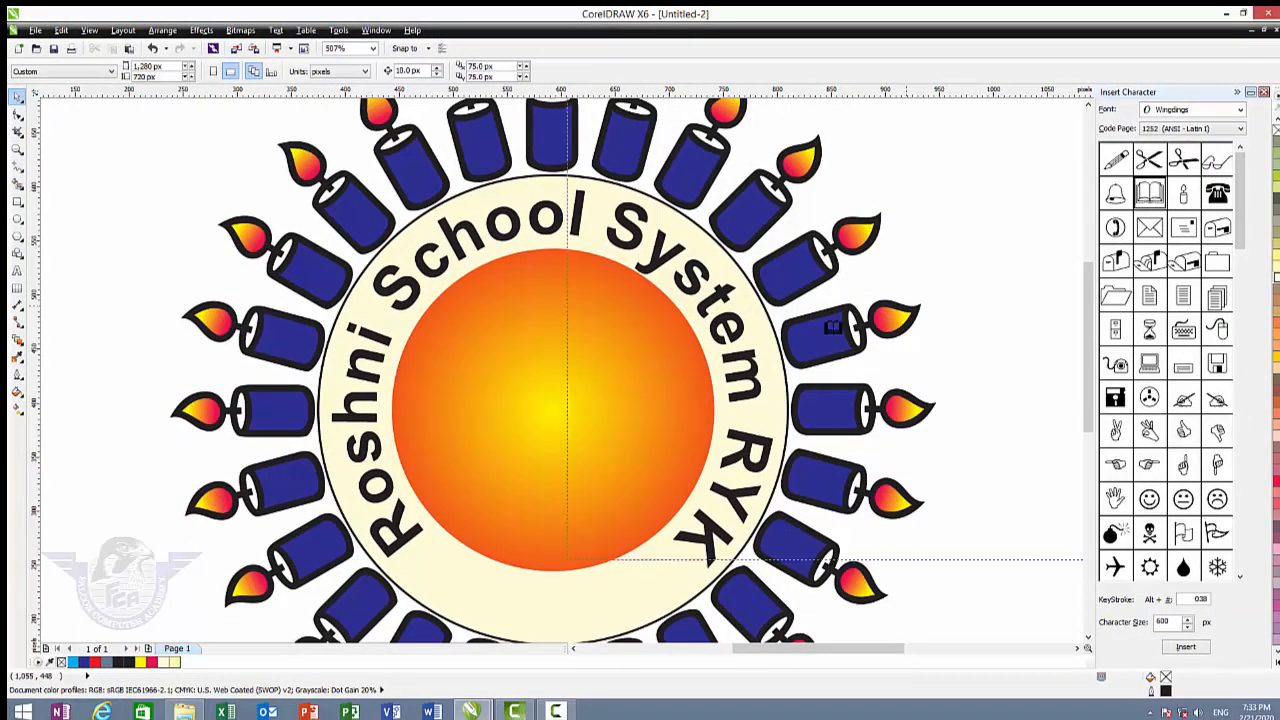
left_click(550, 409)
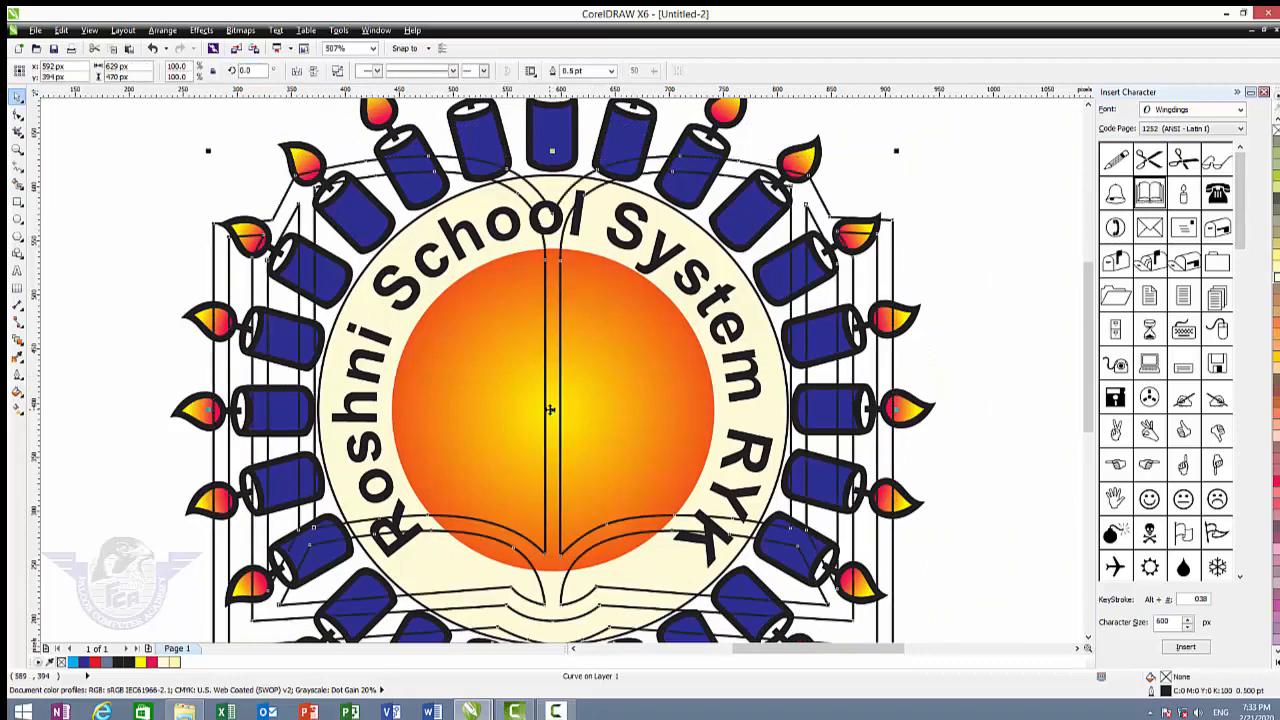
left_click_drag(898, 151, 786, 323)
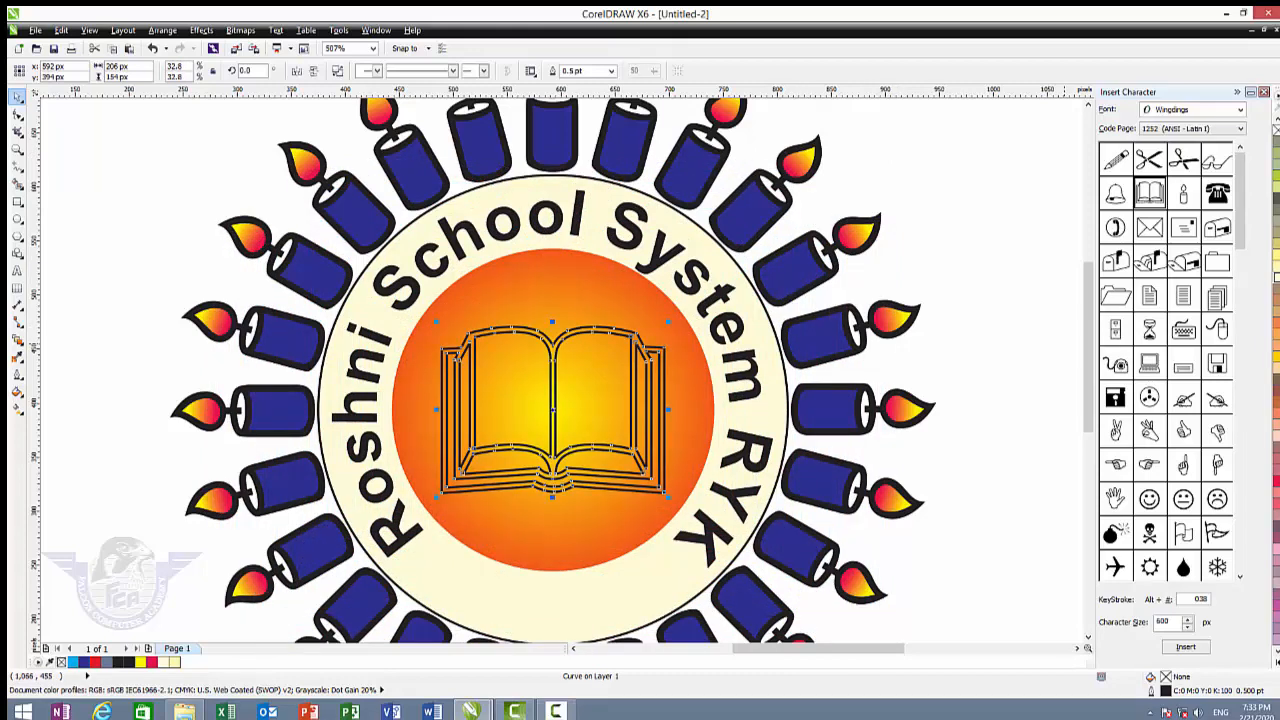
Try white on the book symbol's fill and outline, and settle on black for both
left_click(1275, 662)
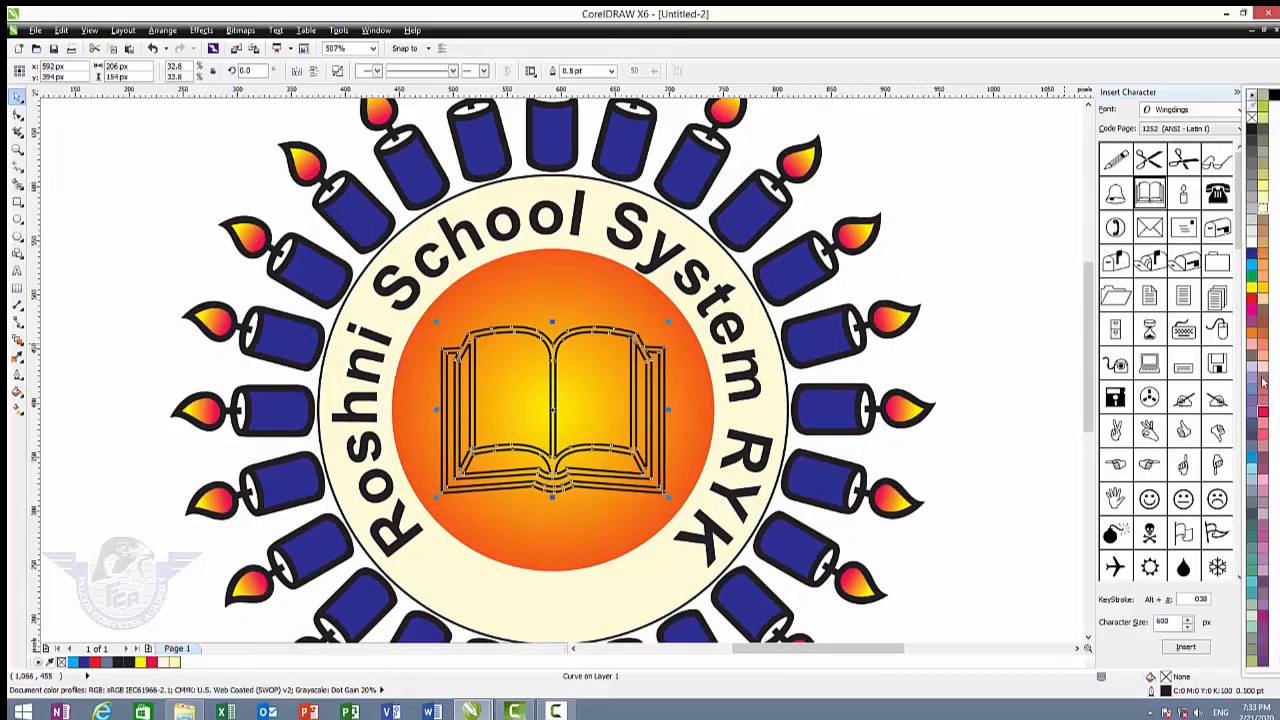
right_click(1257, 246)
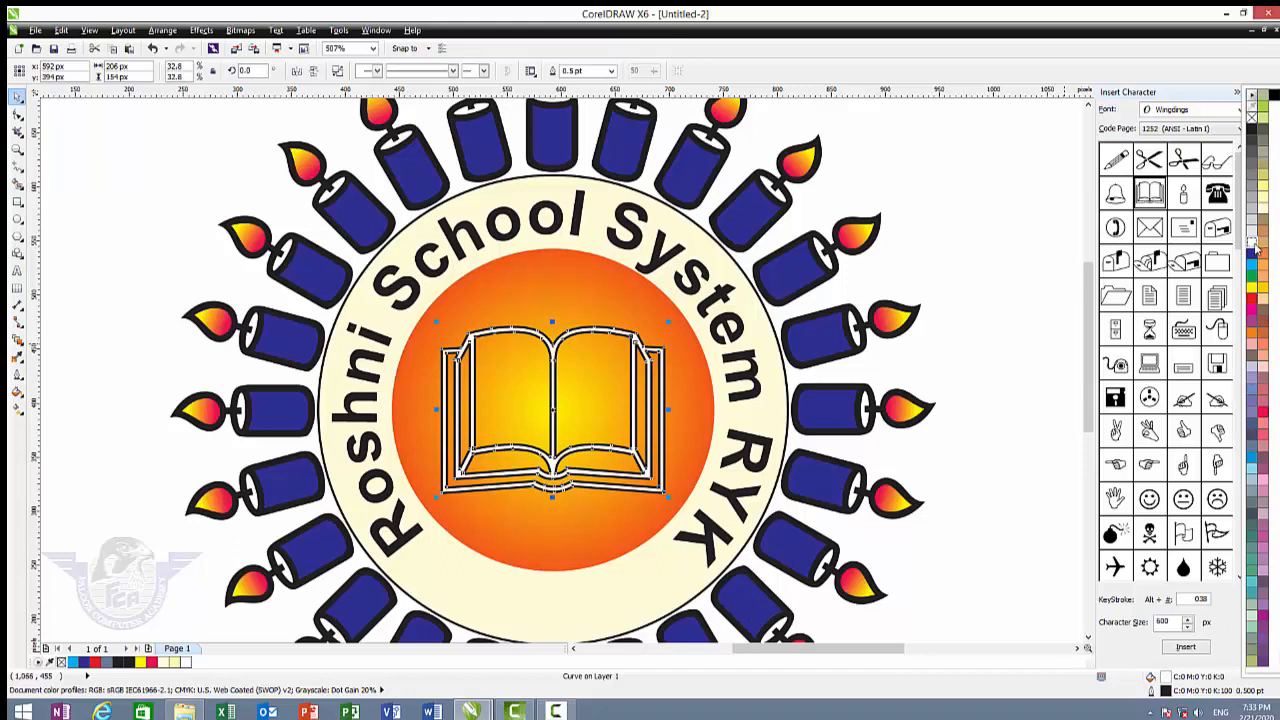
right_click(1257, 246)
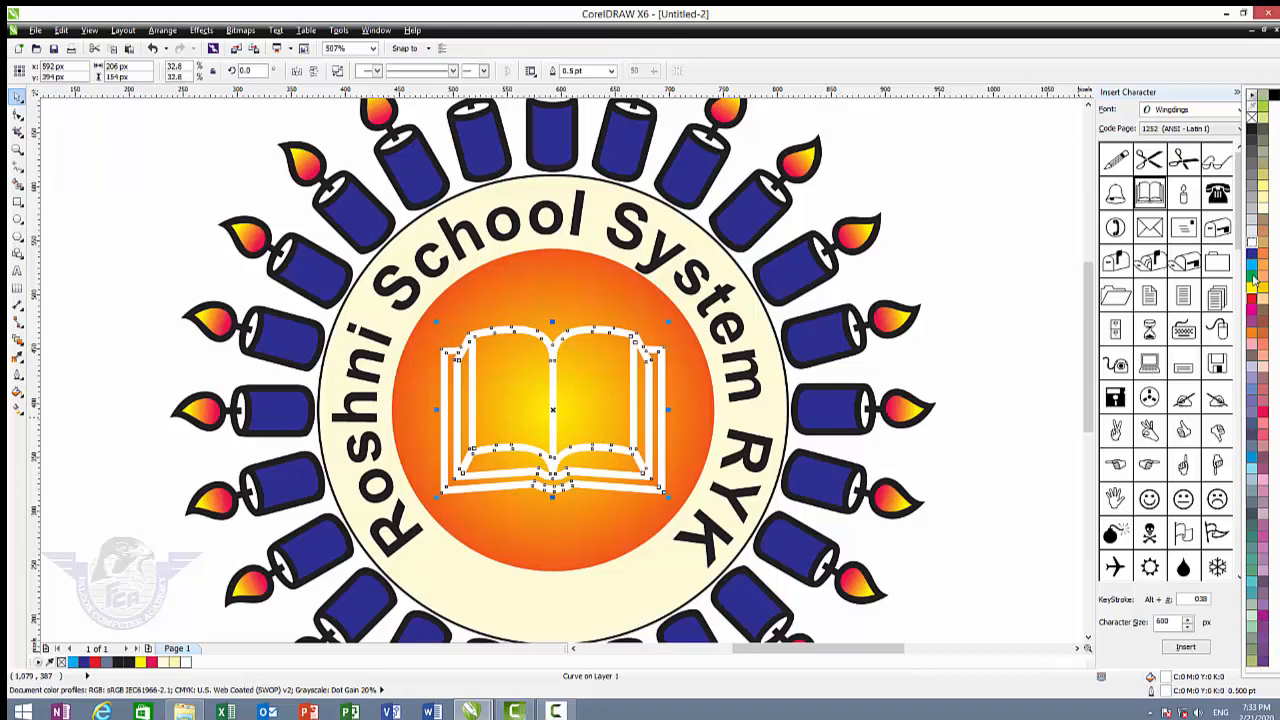
right_click(1274, 96)
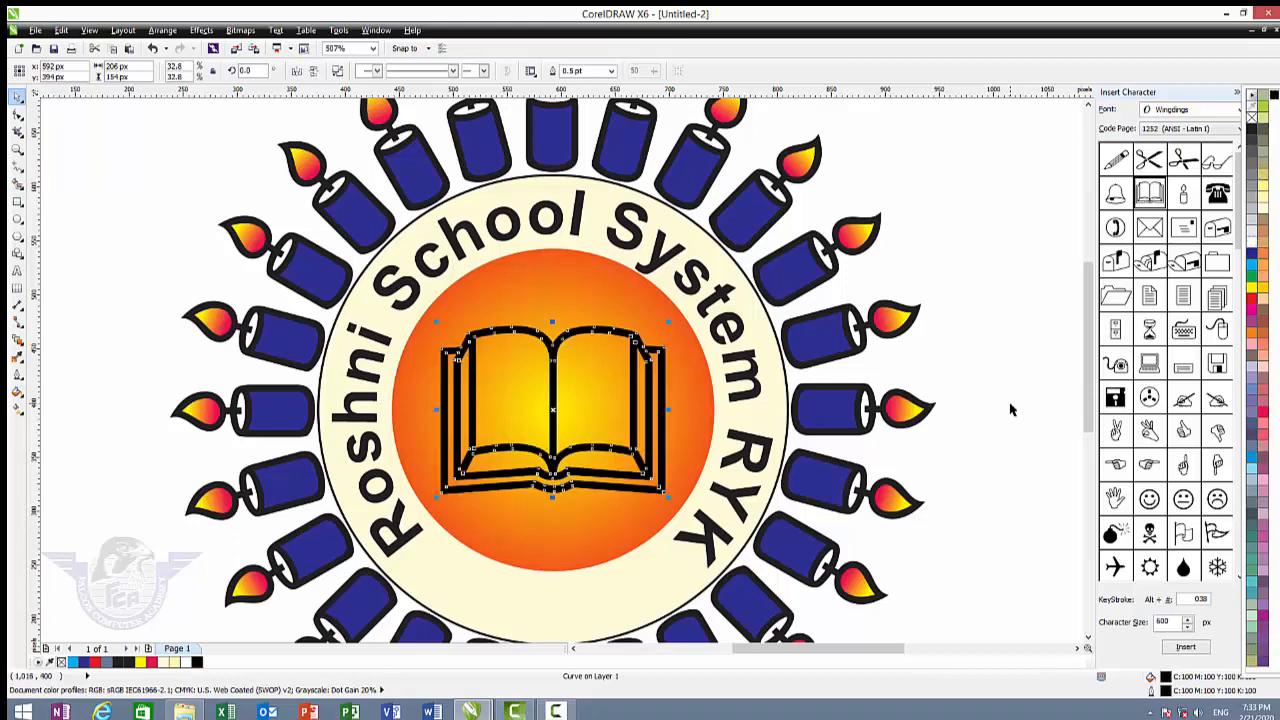
Move the book symbol out of the logo to the page's left edge and create Smart Fill shapes in its two large pages
scroll(1010, 408, "down", 3)
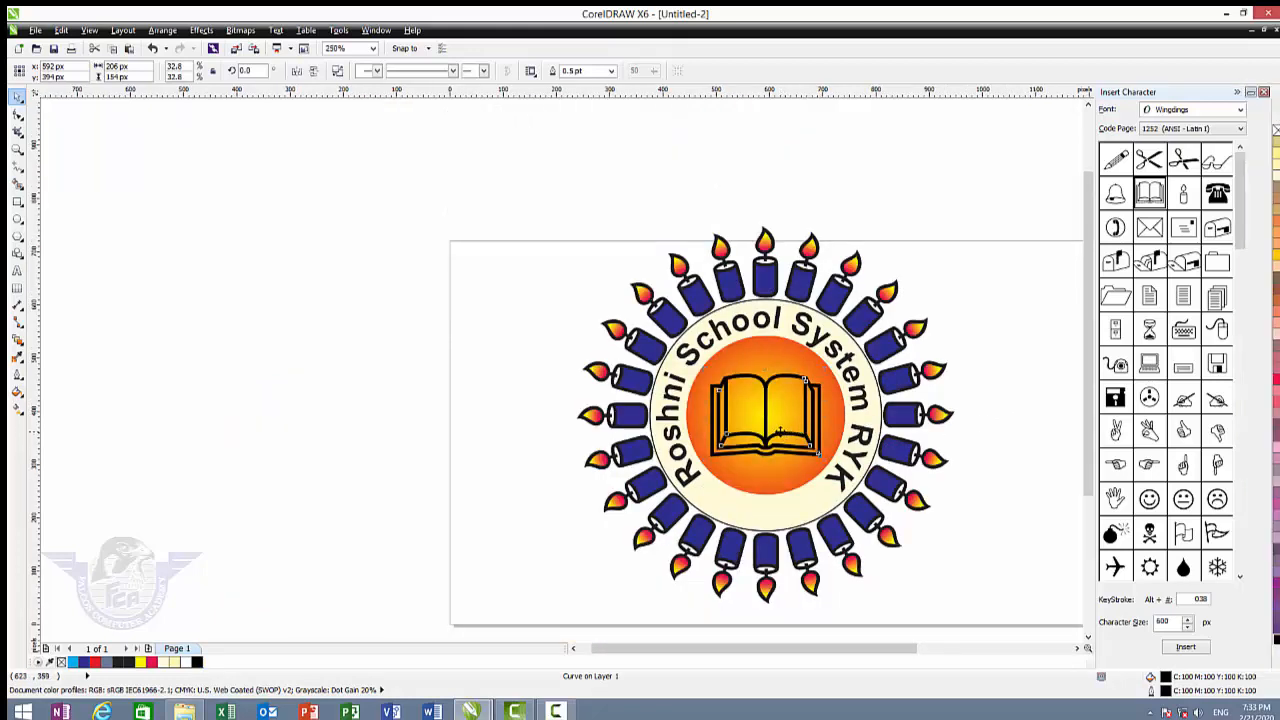
left_click_drag(795, 462, 533, 481)
key("F2")
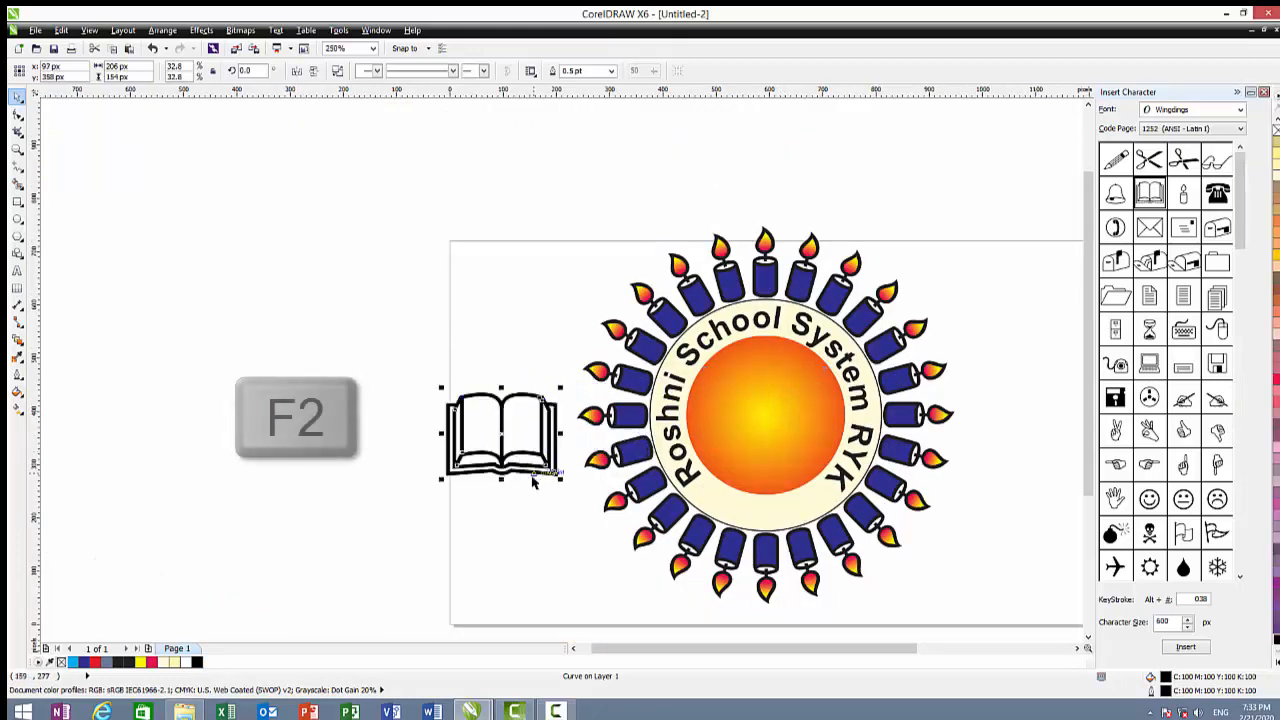
left_click_drag(413, 369, 580, 508)
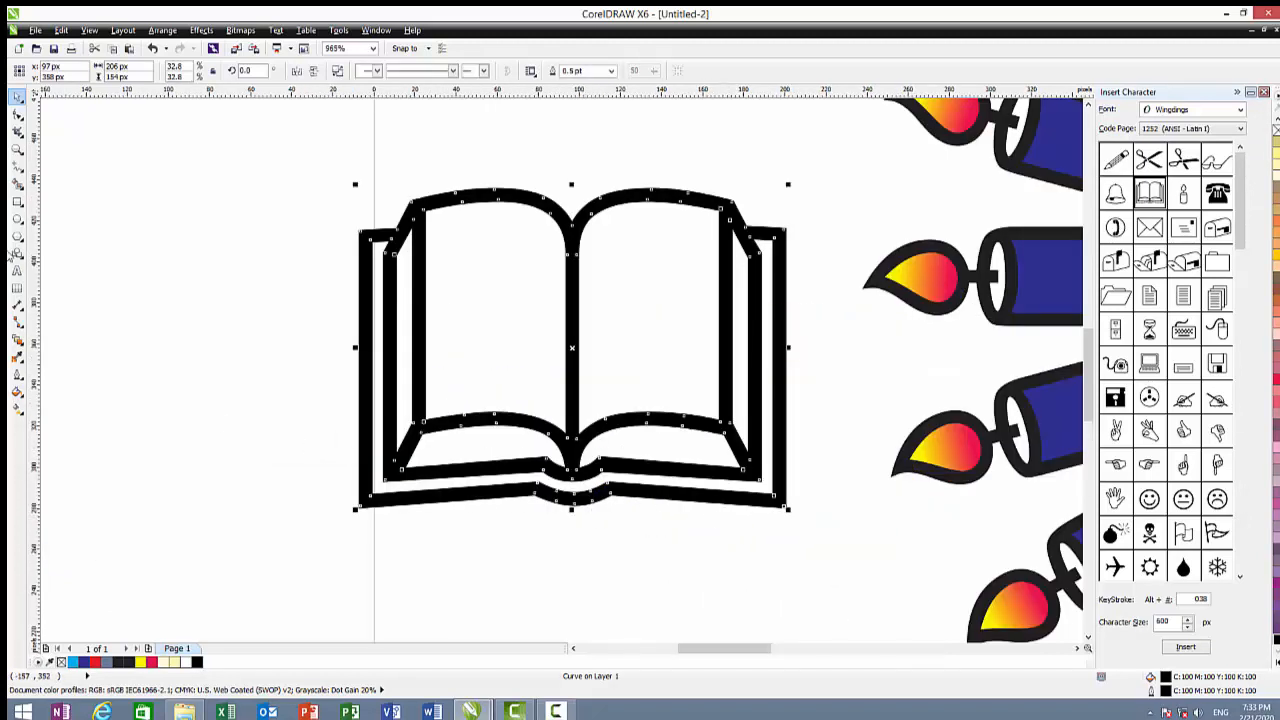
left_click(17, 183)
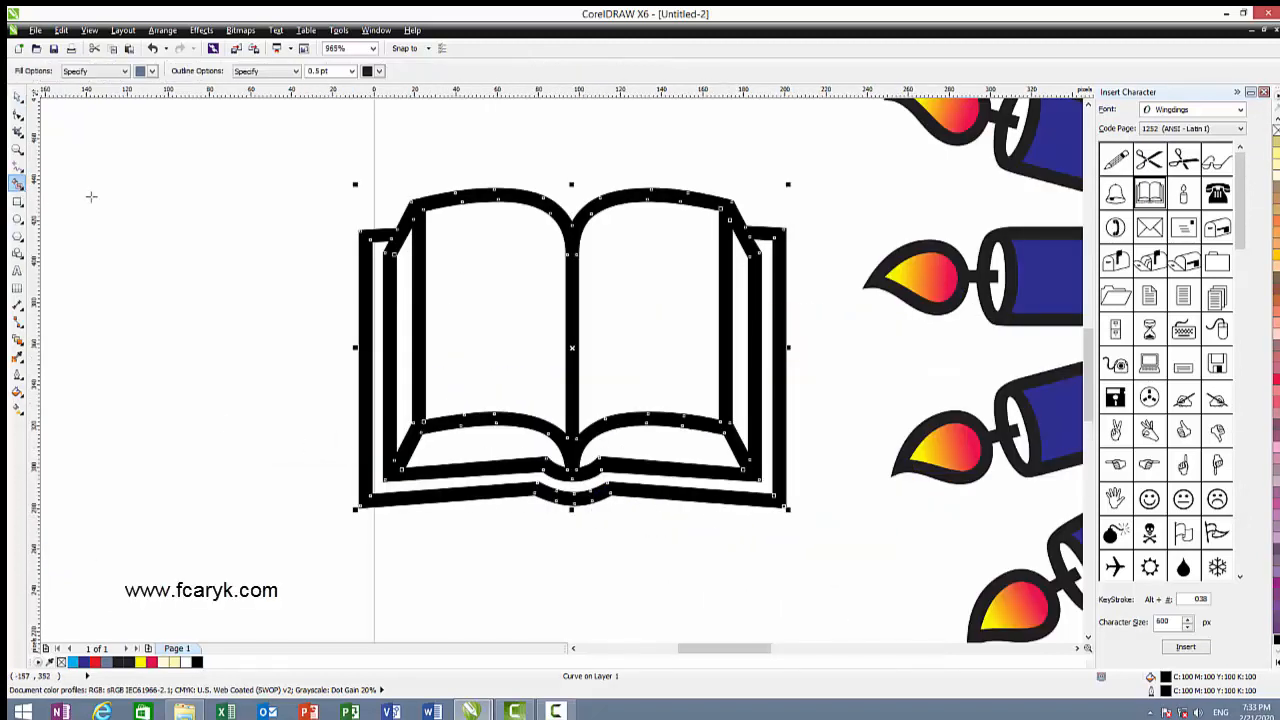
left_click(489, 317)
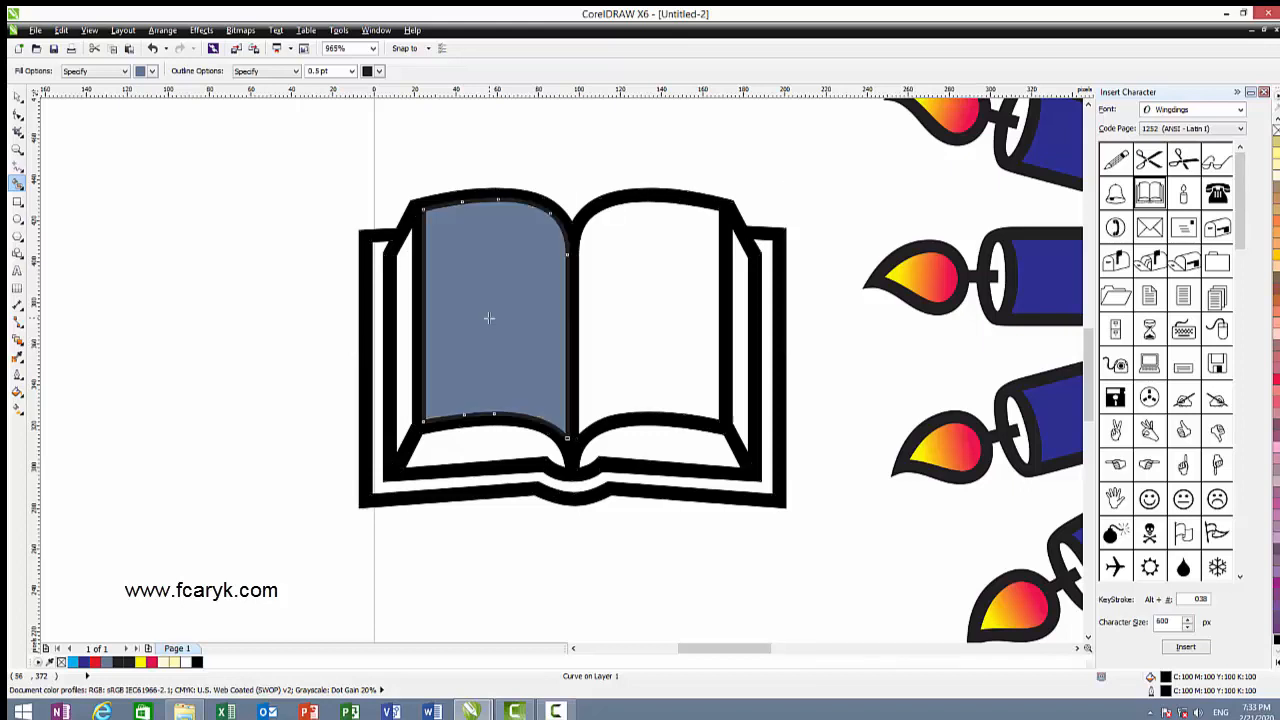
left_click(640, 335)
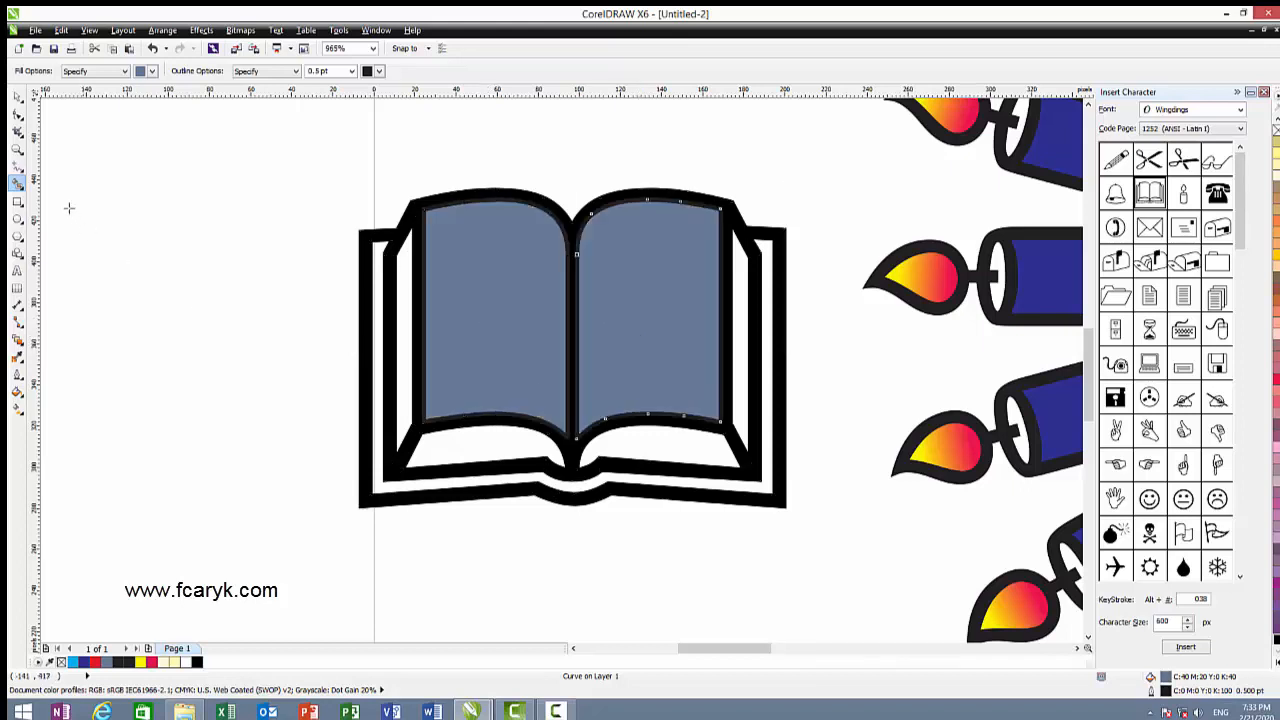
Fill both large page shapes of the book with white
left_click(17, 97)
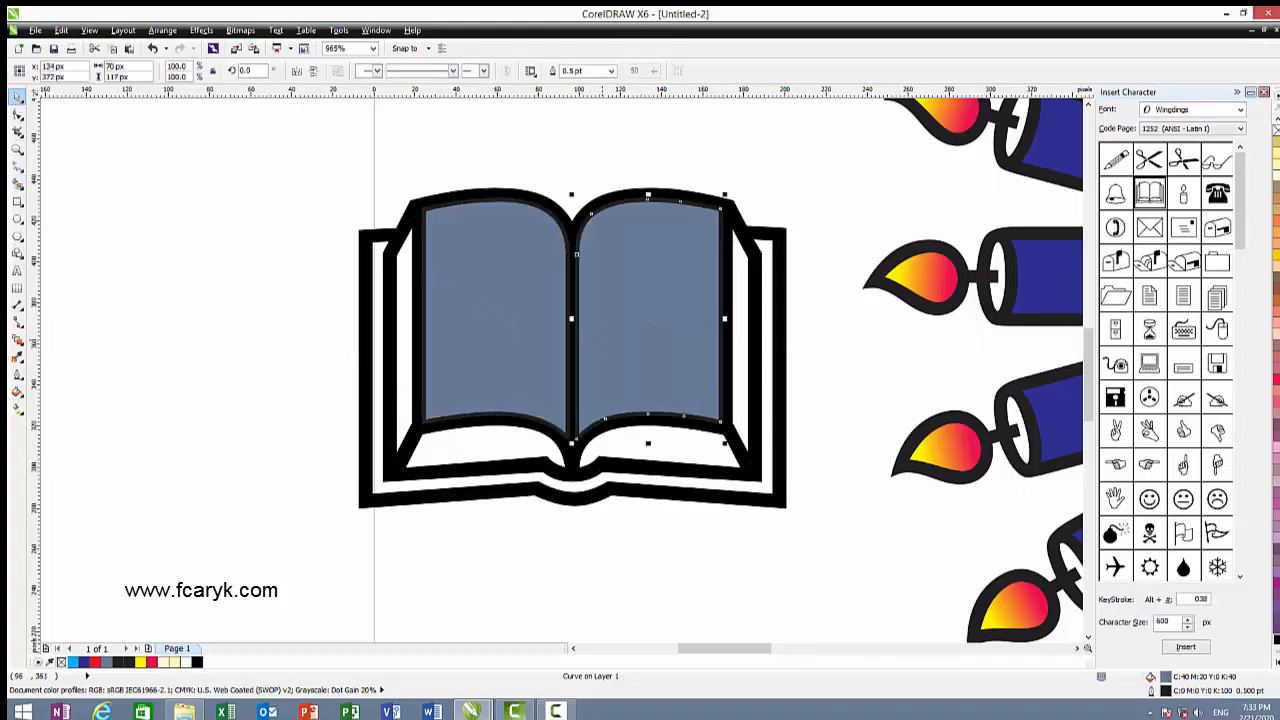
left_click(1276, 664)
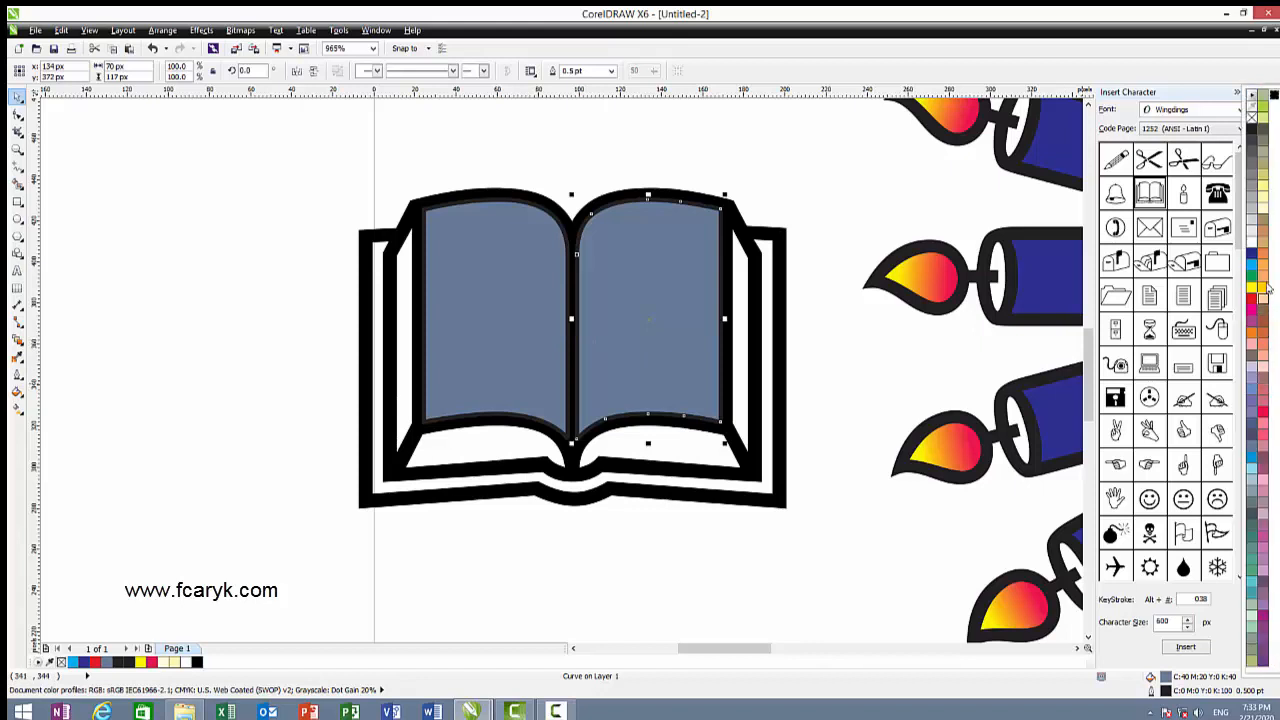
left_click(1252, 245)
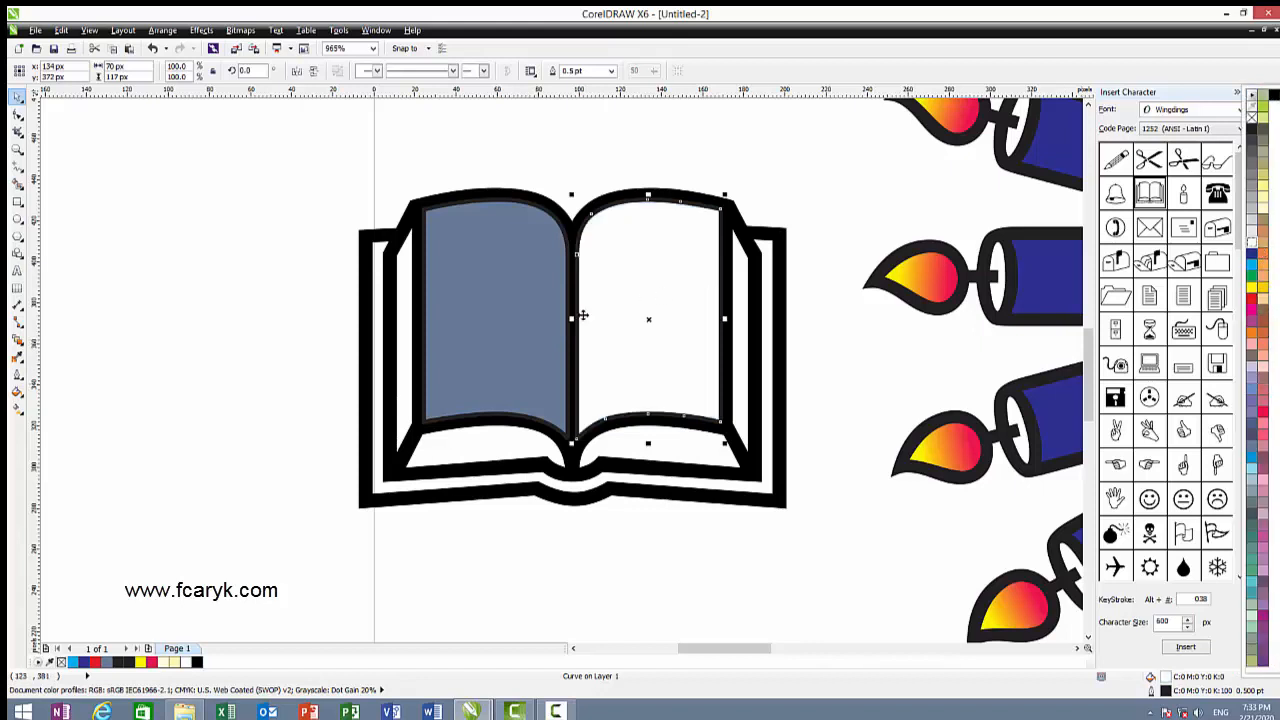
left_click(526, 332)
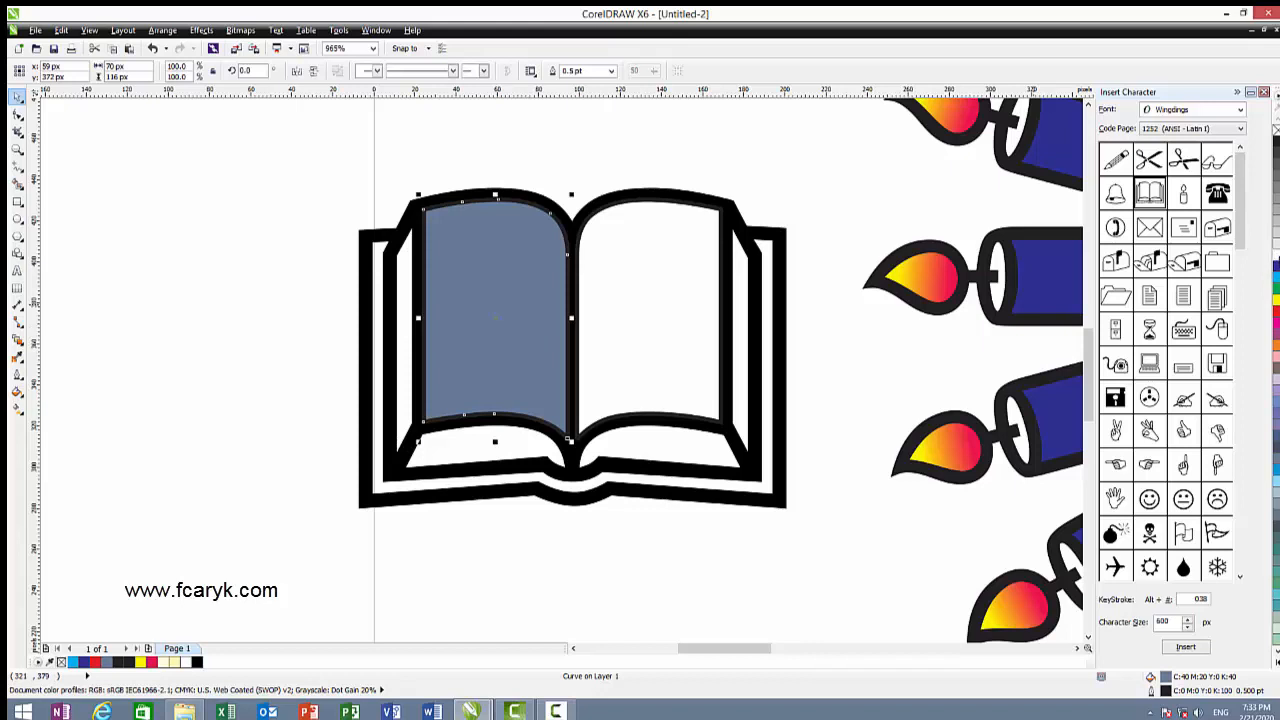
left_click(1277, 259)
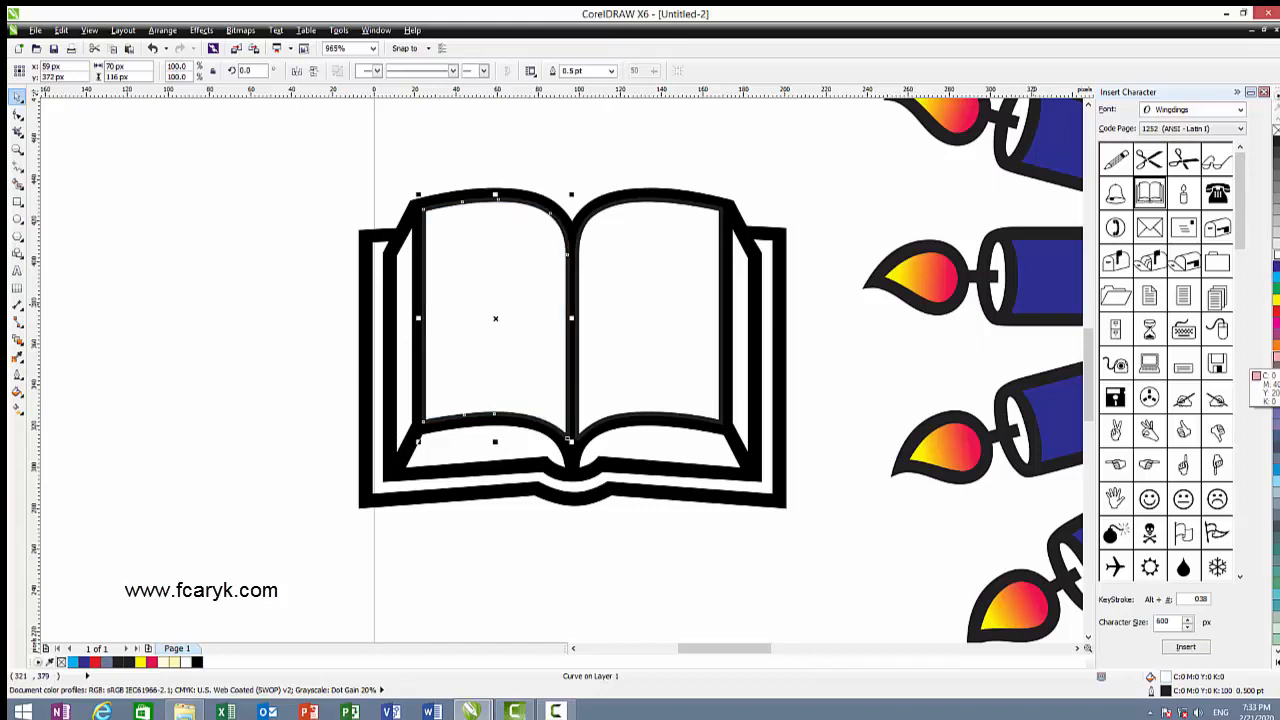
Move the book with its white pages back to the orange circle's centre and scale it down to about 184 by 138 px
scroll(477, 463, "down", 3)
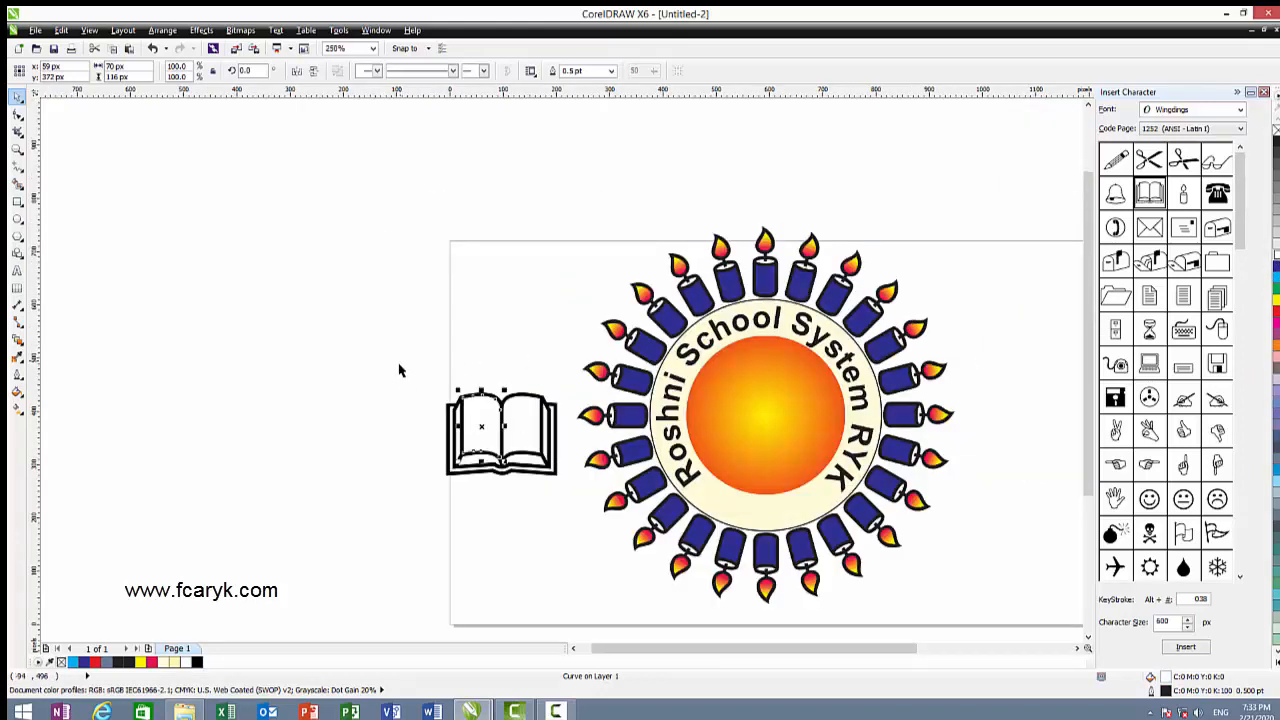
left_click_drag(412, 374, 570, 500)
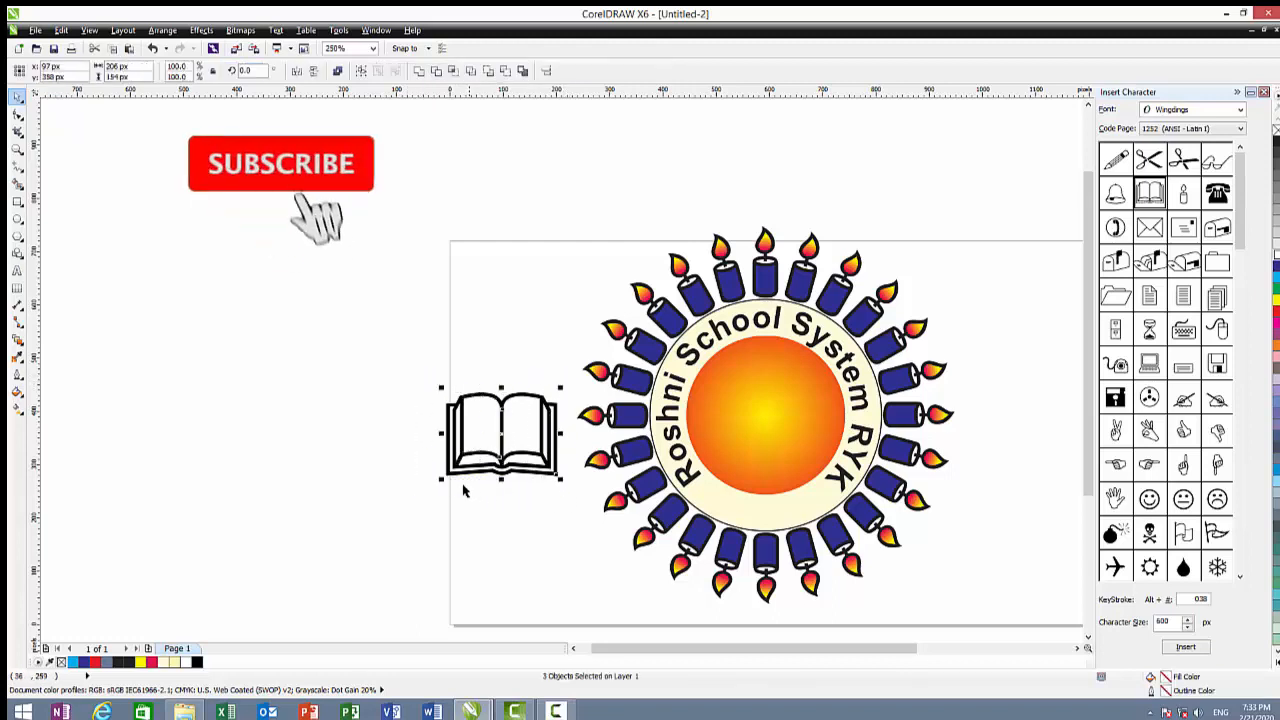
left_click_drag(516, 446, 766, 412)
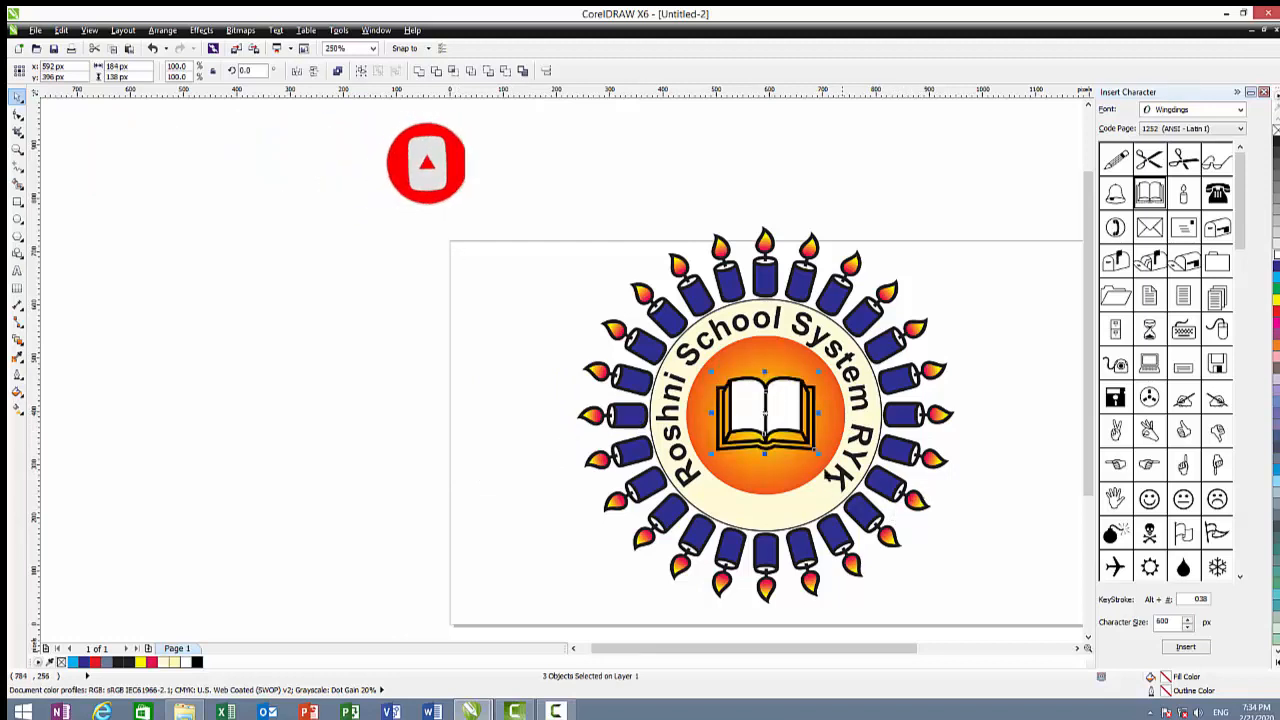
Create Smart Fill shapes in the two page-edge areas beneath the book's white pages
scroll(910, 485, "up", 3)
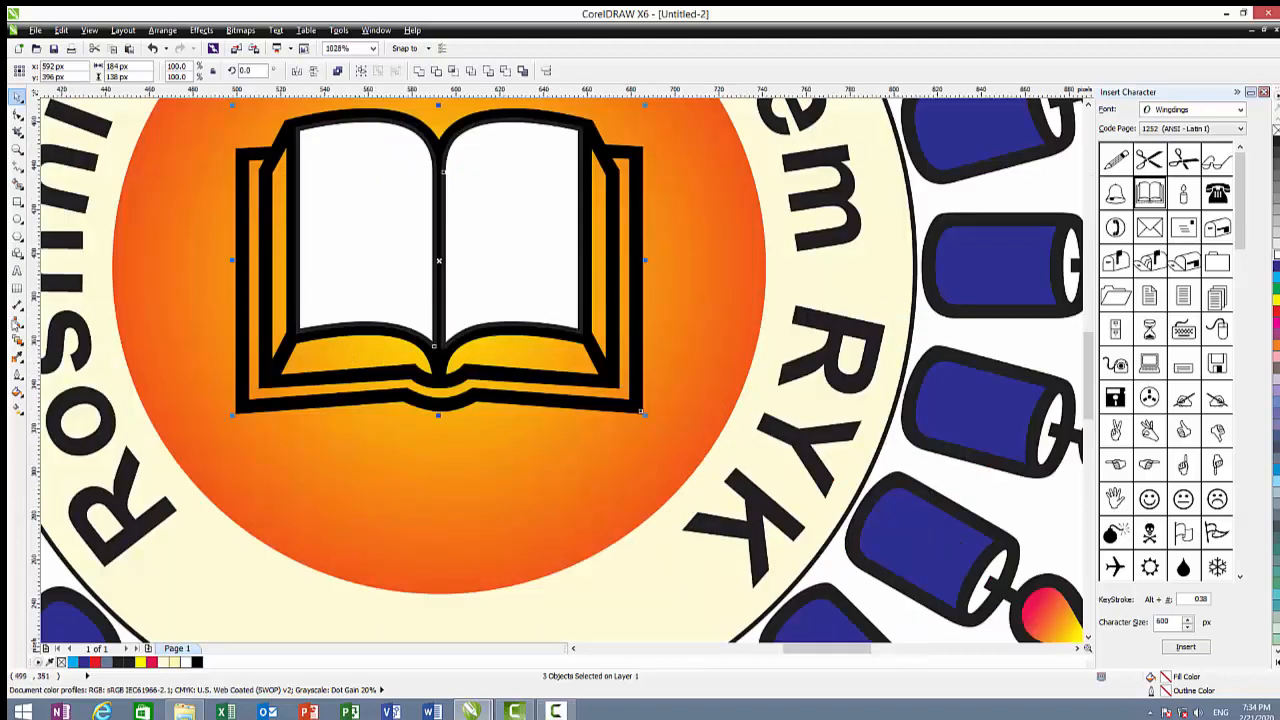
left_click(17, 183)
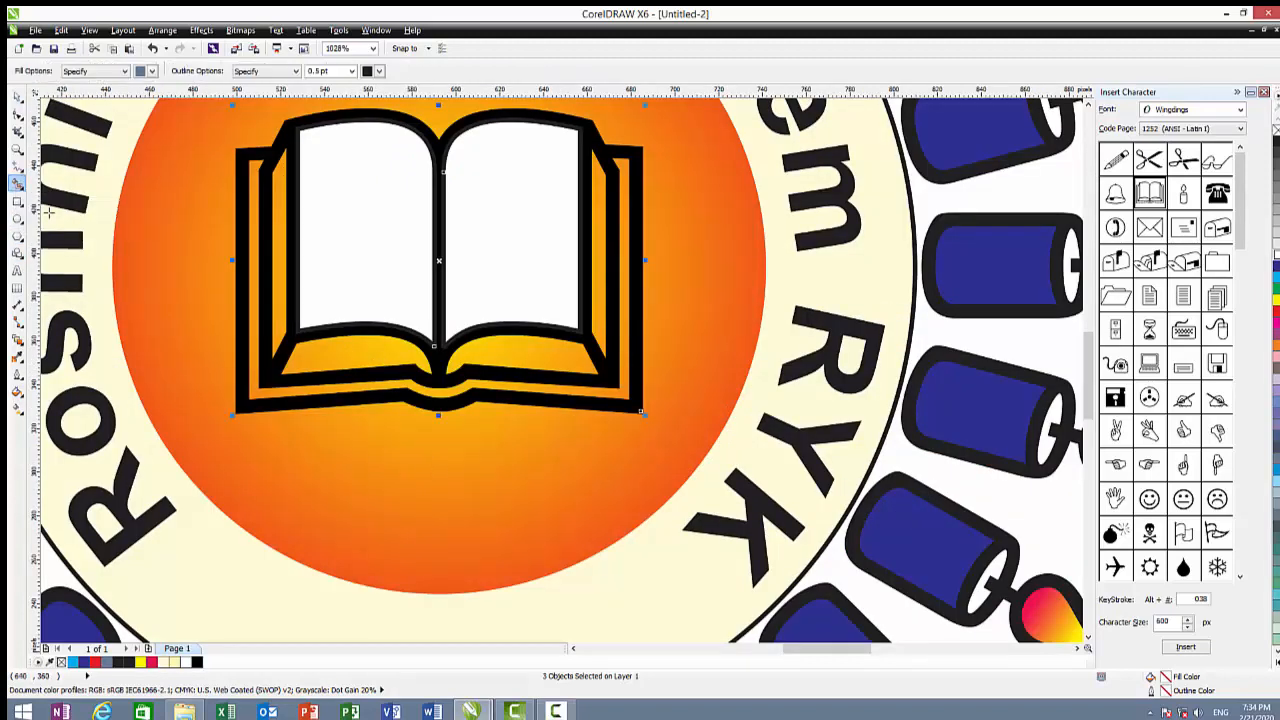
left_click(338, 357)
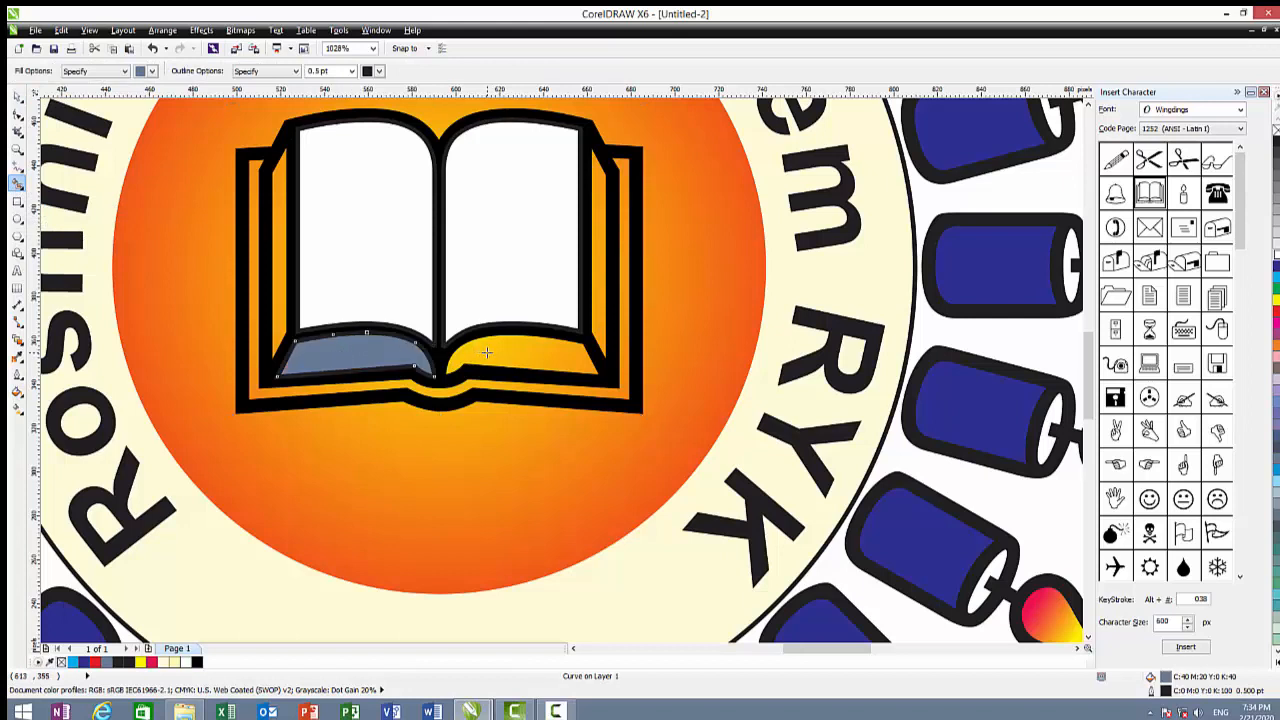
left_click(487, 352)
Give both page-edge shapes beneath the white pages a black fill and a black outline
left_click(17, 97)
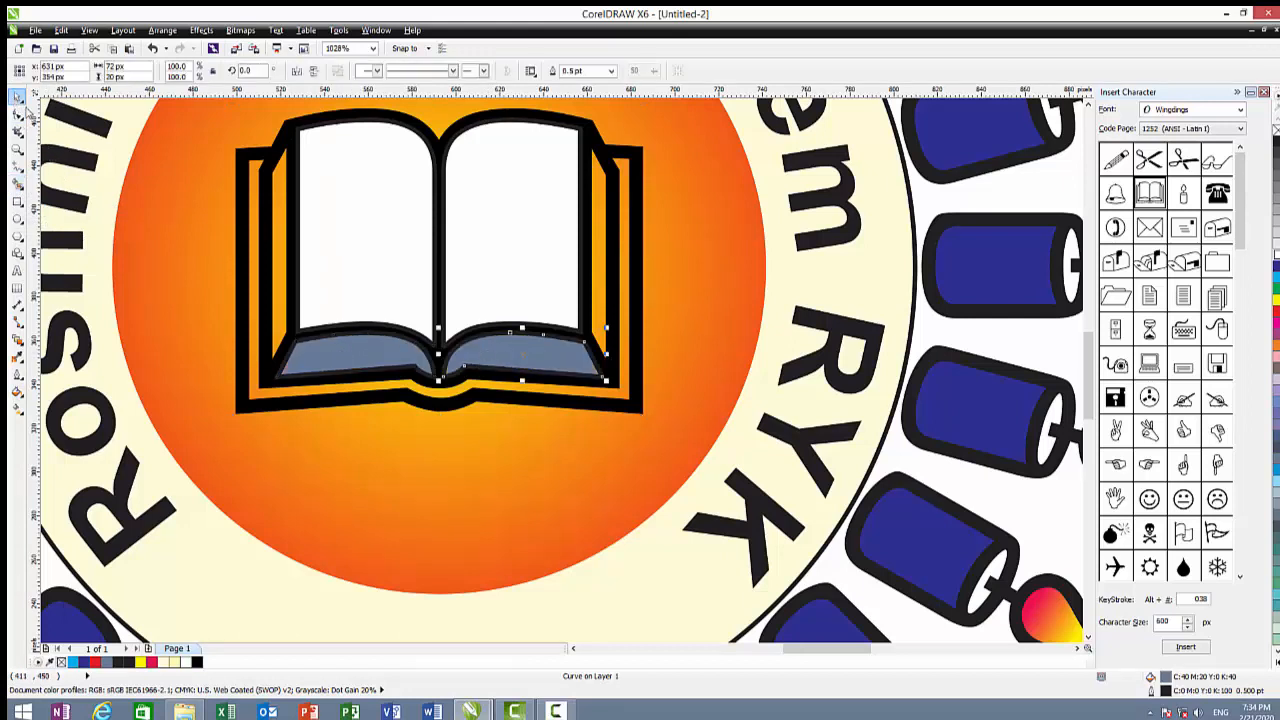
left_click(372, 351, "shift")
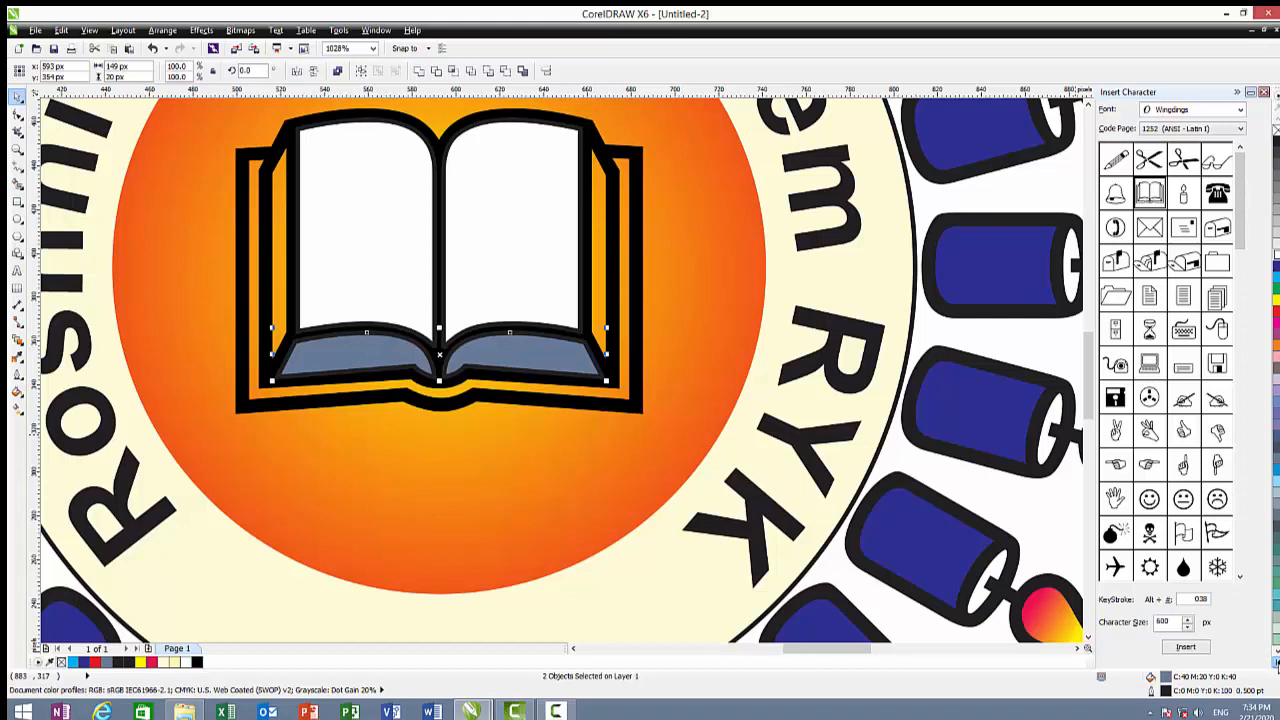
left_click(1275, 662)
left_click(1274, 96)
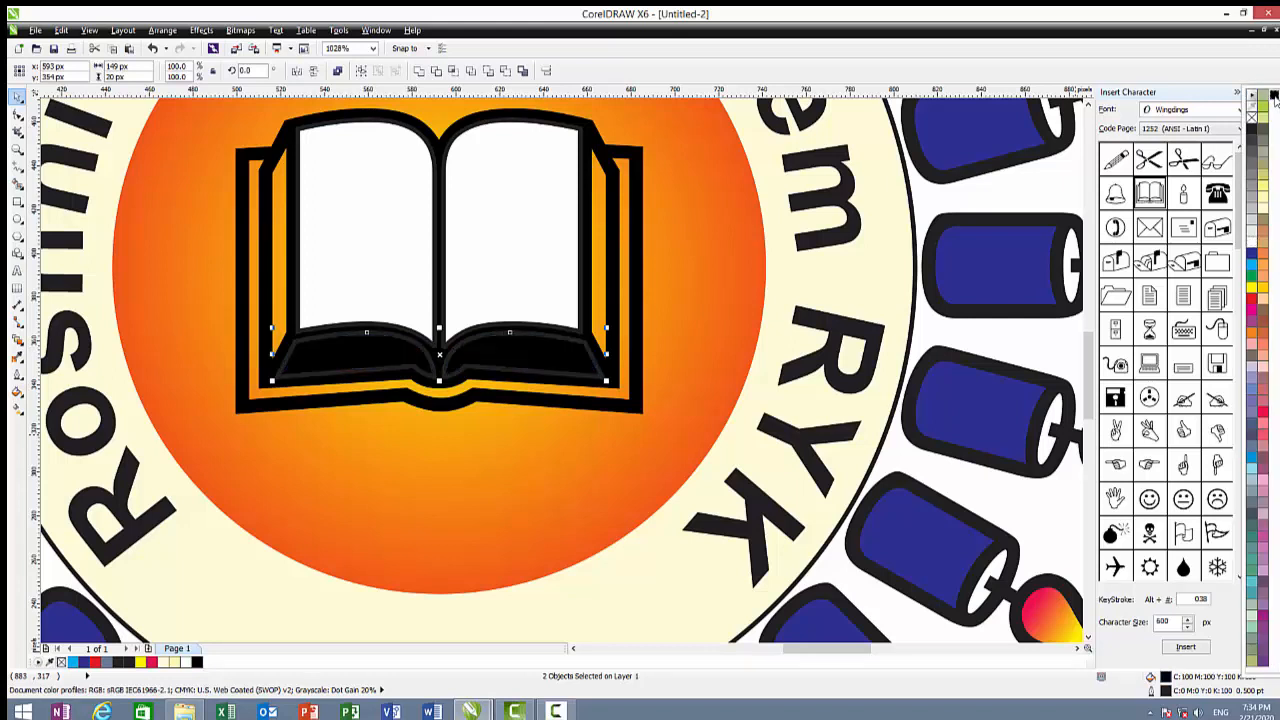
right_click(1275, 97)
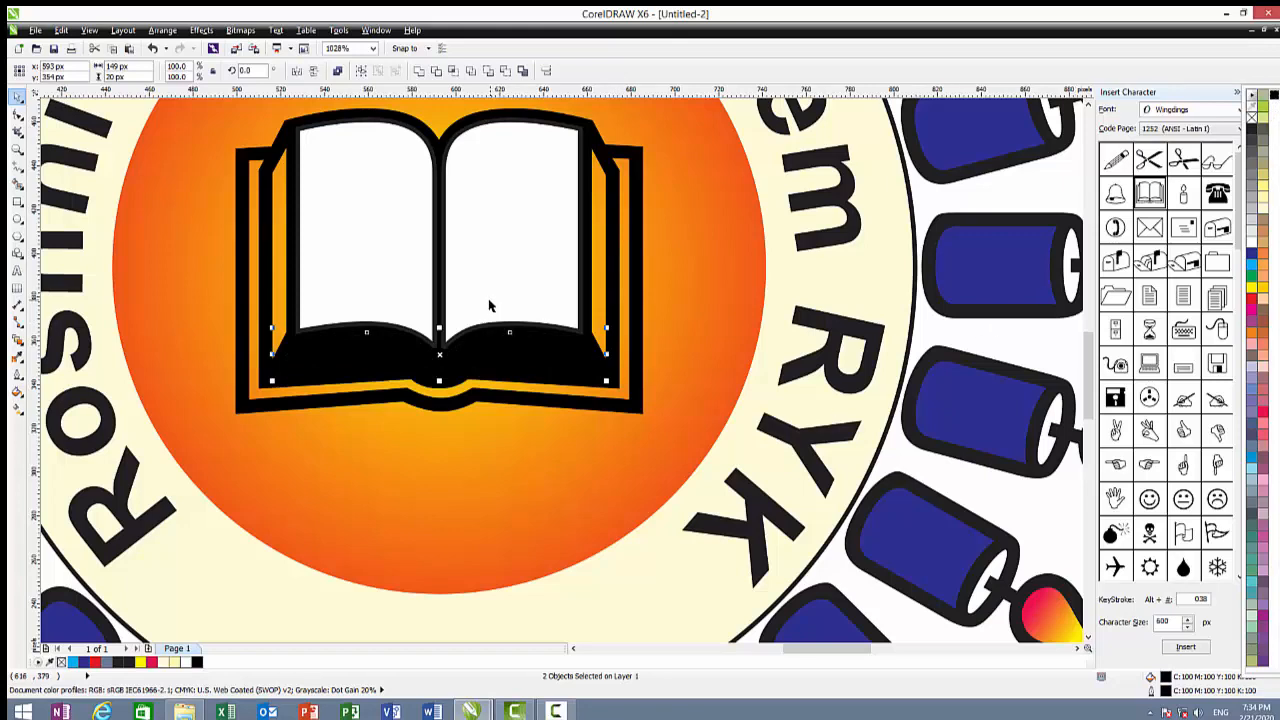
Add the artistic text "Roshni" at the lower left of the candle ring
scroll(483, 301, "down", 3)
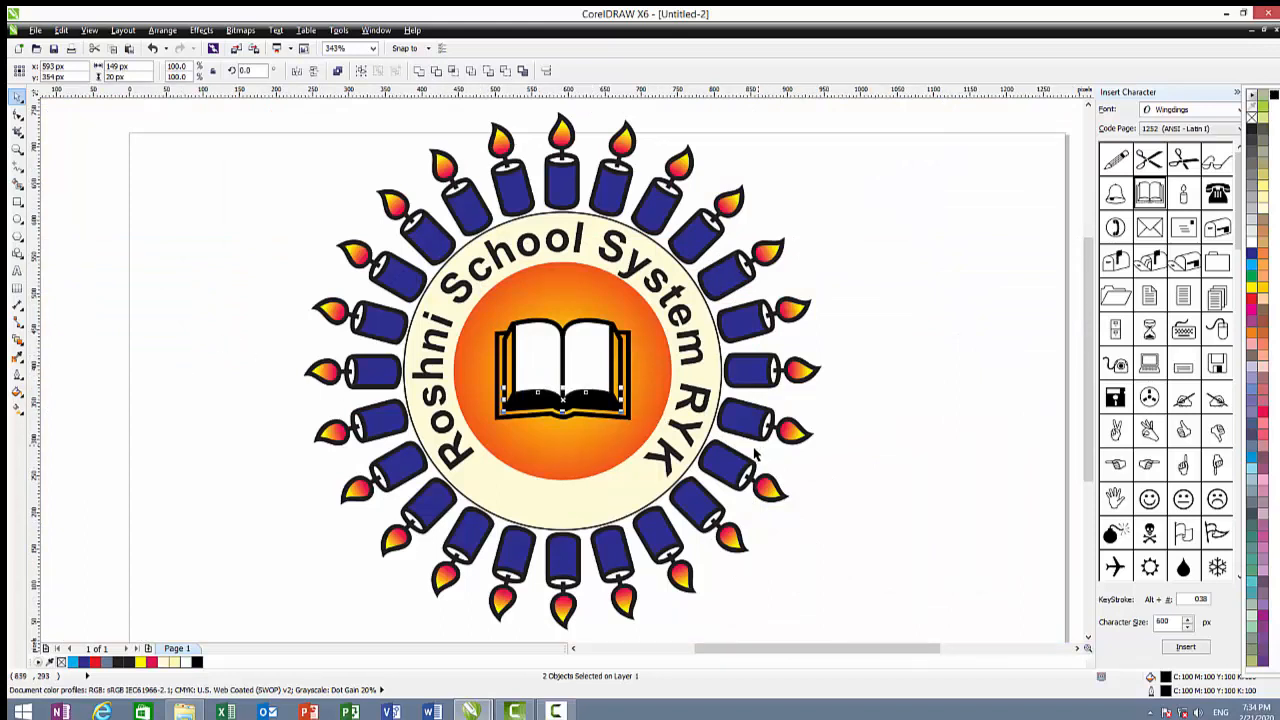
left_click(17, 270)
left_click(236, 519)
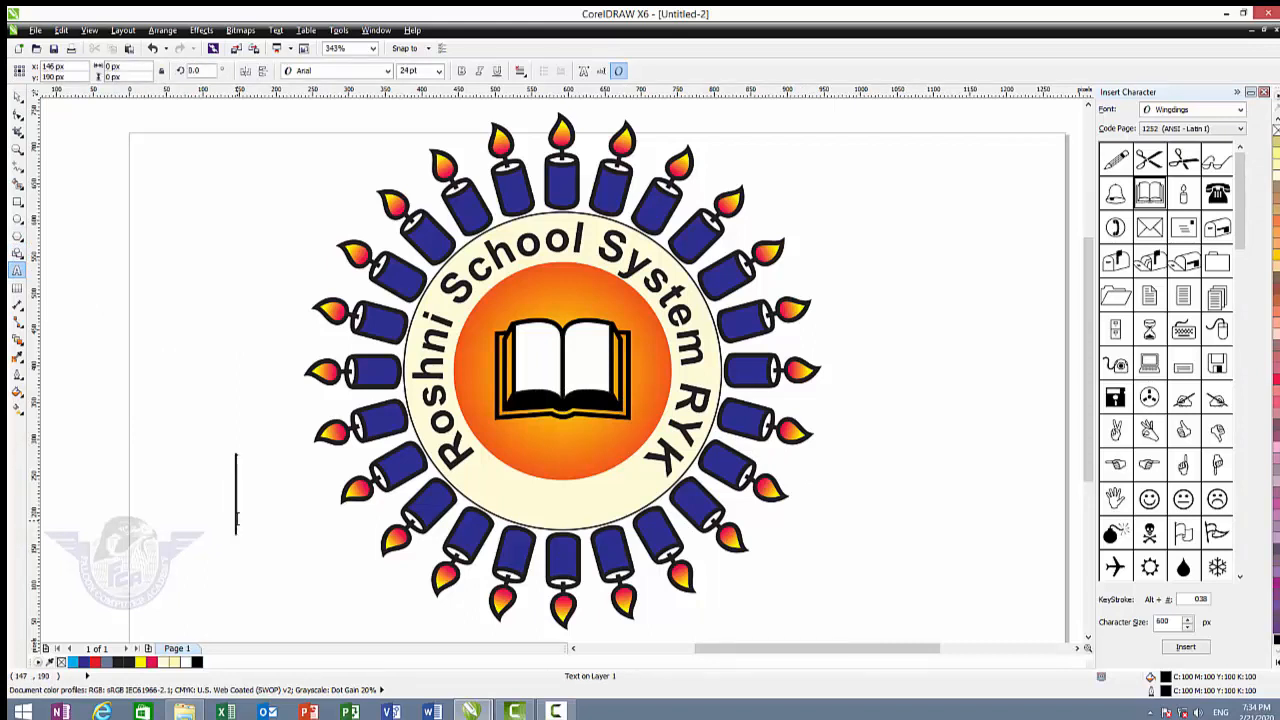
type("Rosh")
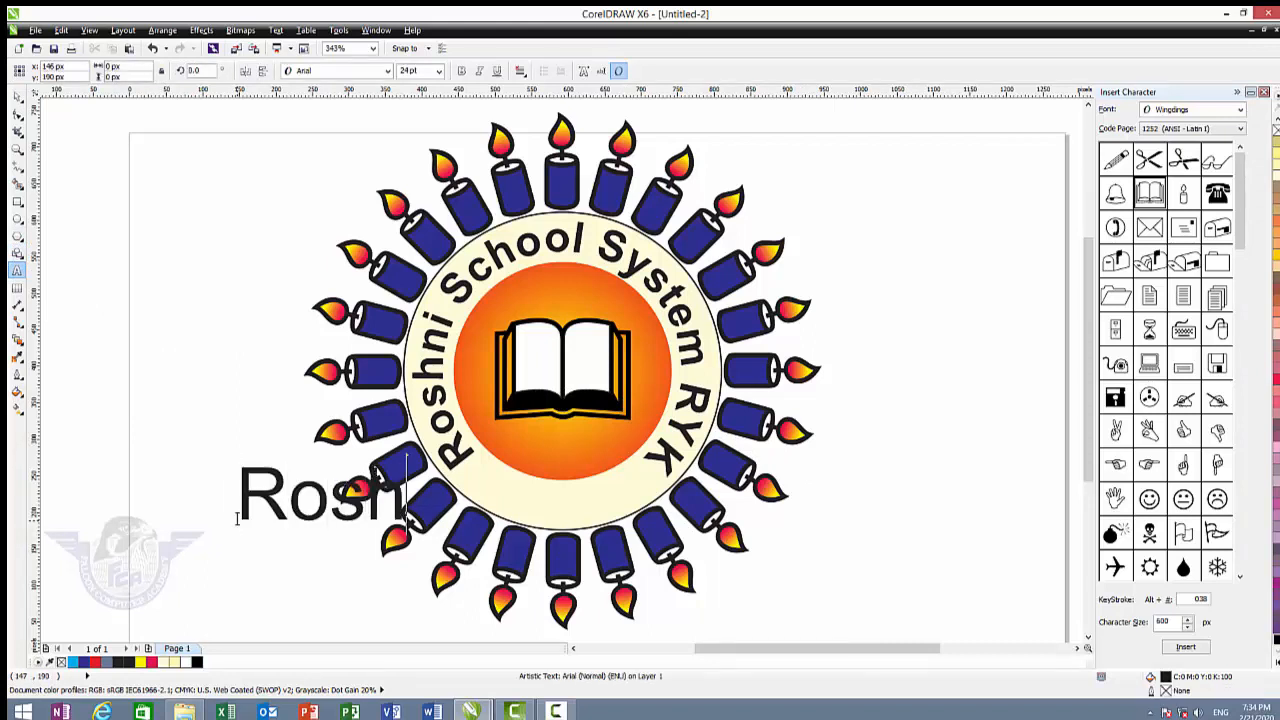
type("ni")
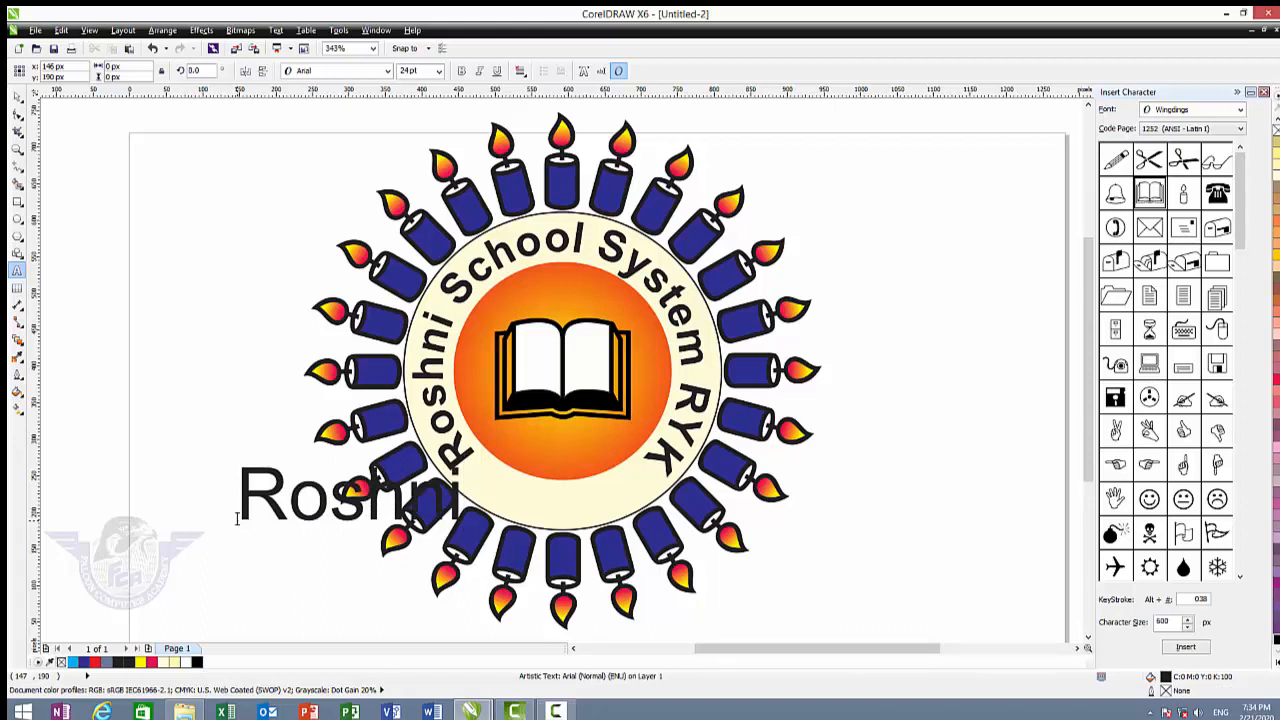
Set the font of the separate "Roshni" text to Brush Script MT
left_click(15, 117)
left_click(16, 97)
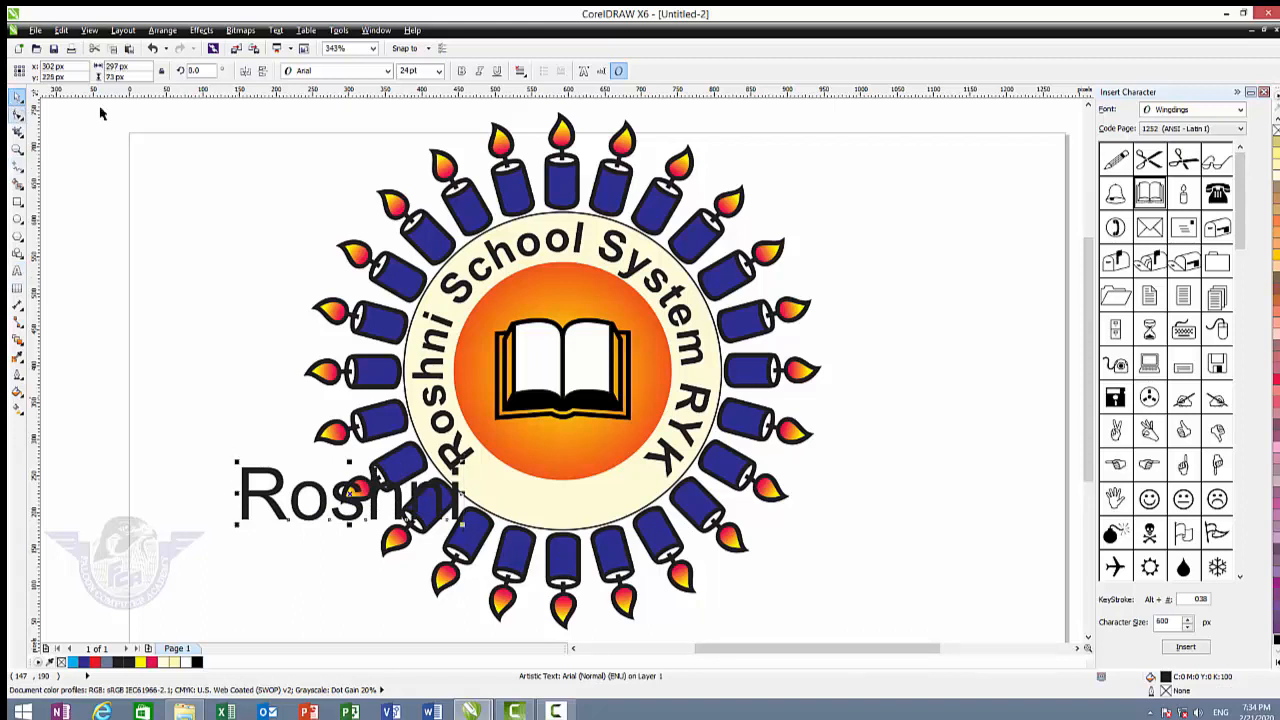
left_click(358, 71)
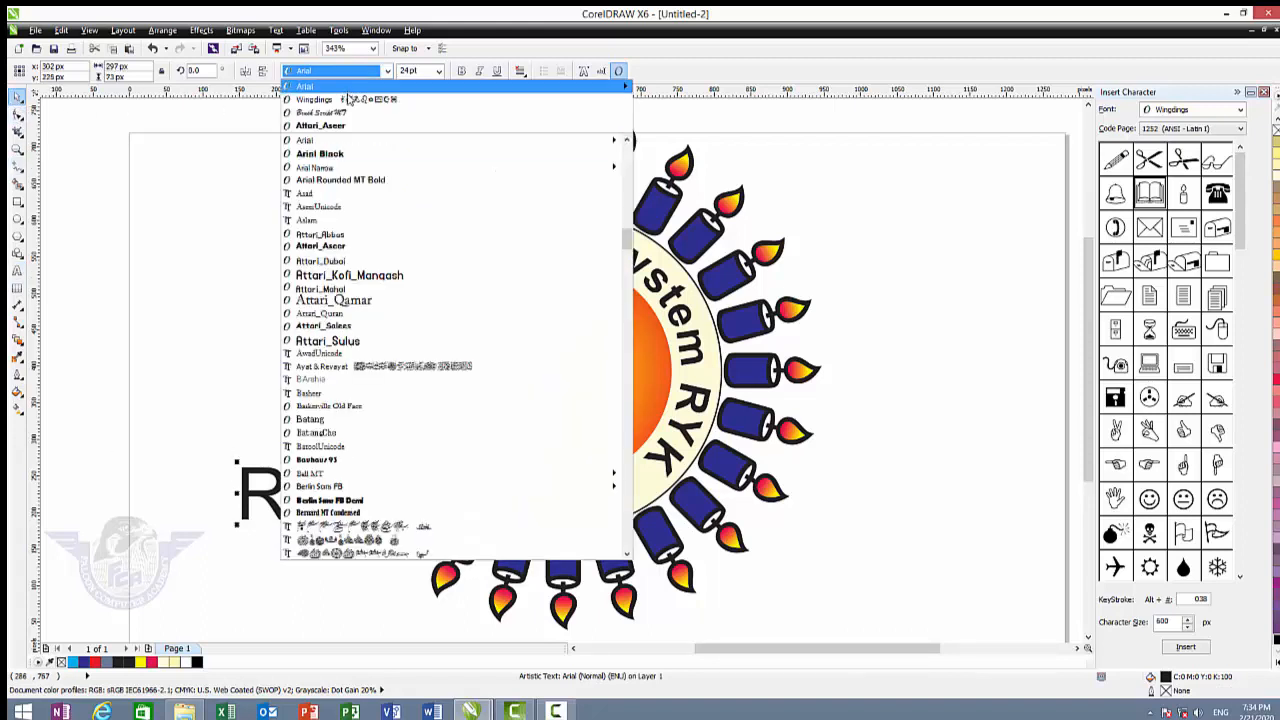
left_click(346, 114)
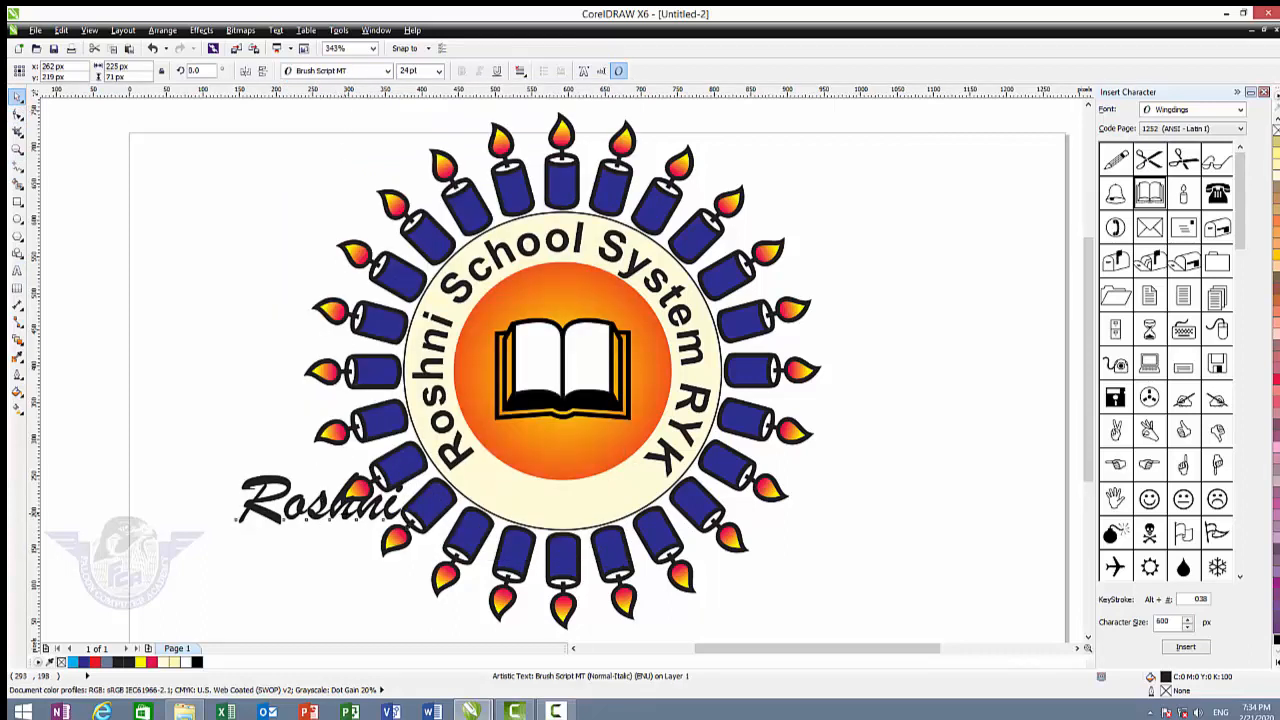
Move the script "Roshni" text onto the open book and scale it to about 107 by 34 px across both white pages
left_click_drag(344, 515, 600, 370)
key("F2")
left_click_drag(479, 311, 665, 426)
left_click_drag(576, 350, 611, 373)
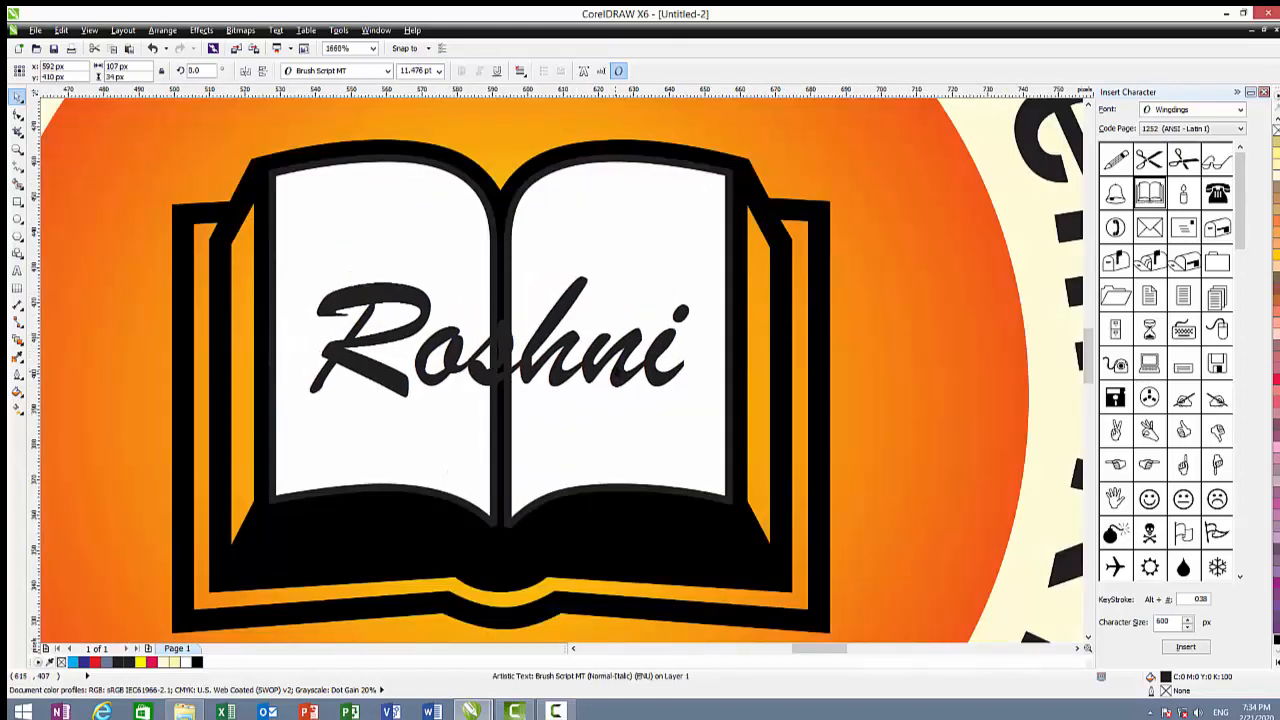
Change the outlines of both white book pages to white
left_click(538, 201)
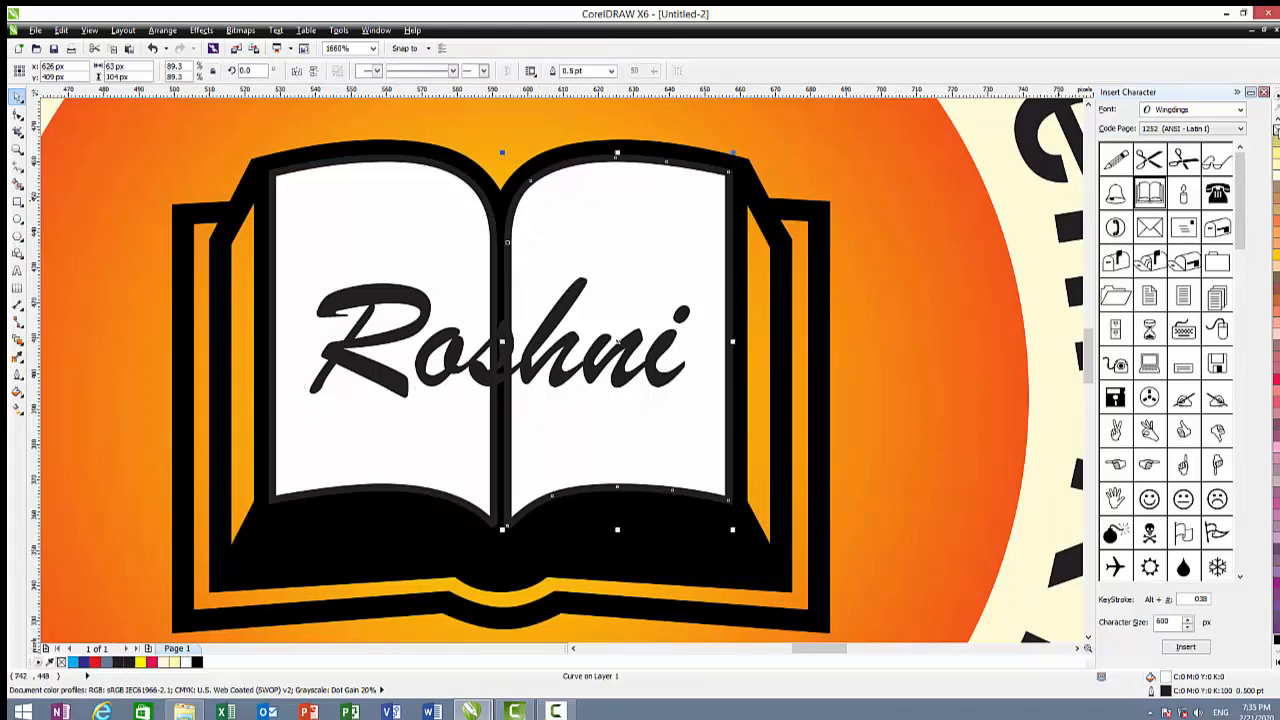
left_click(1273, 664)
left_click(1247, 244)
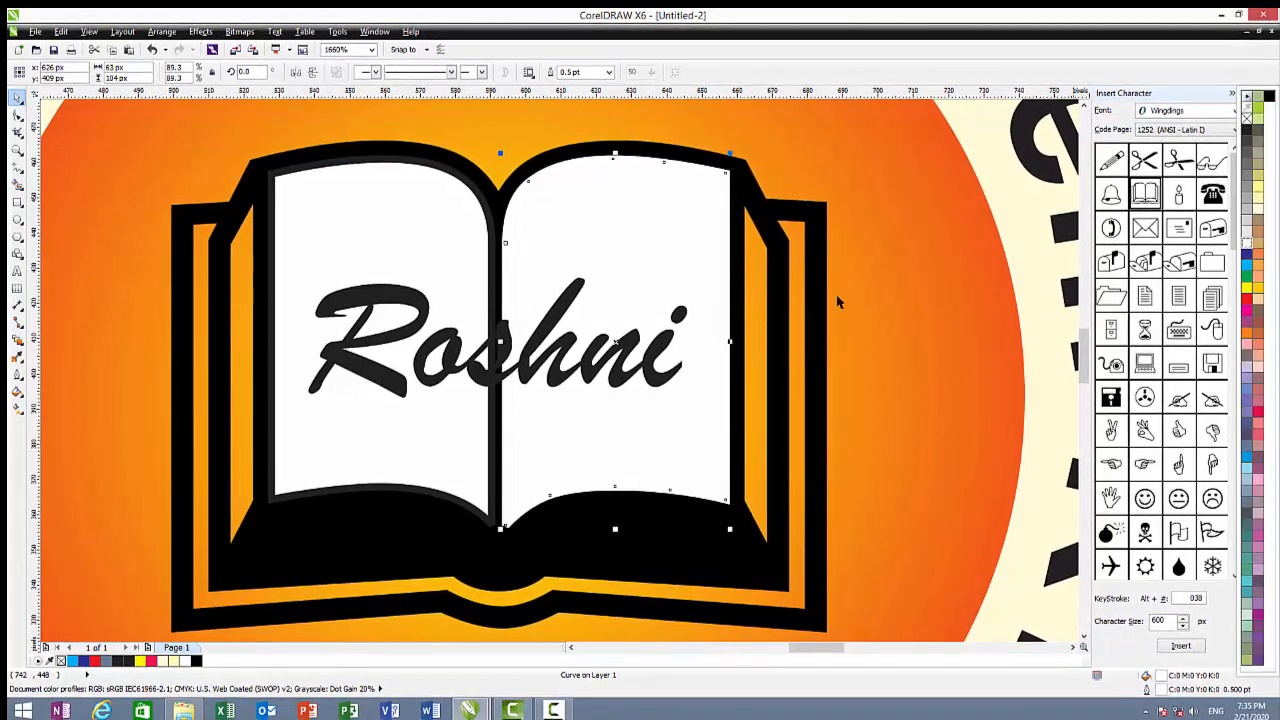
left_click(450, 267)
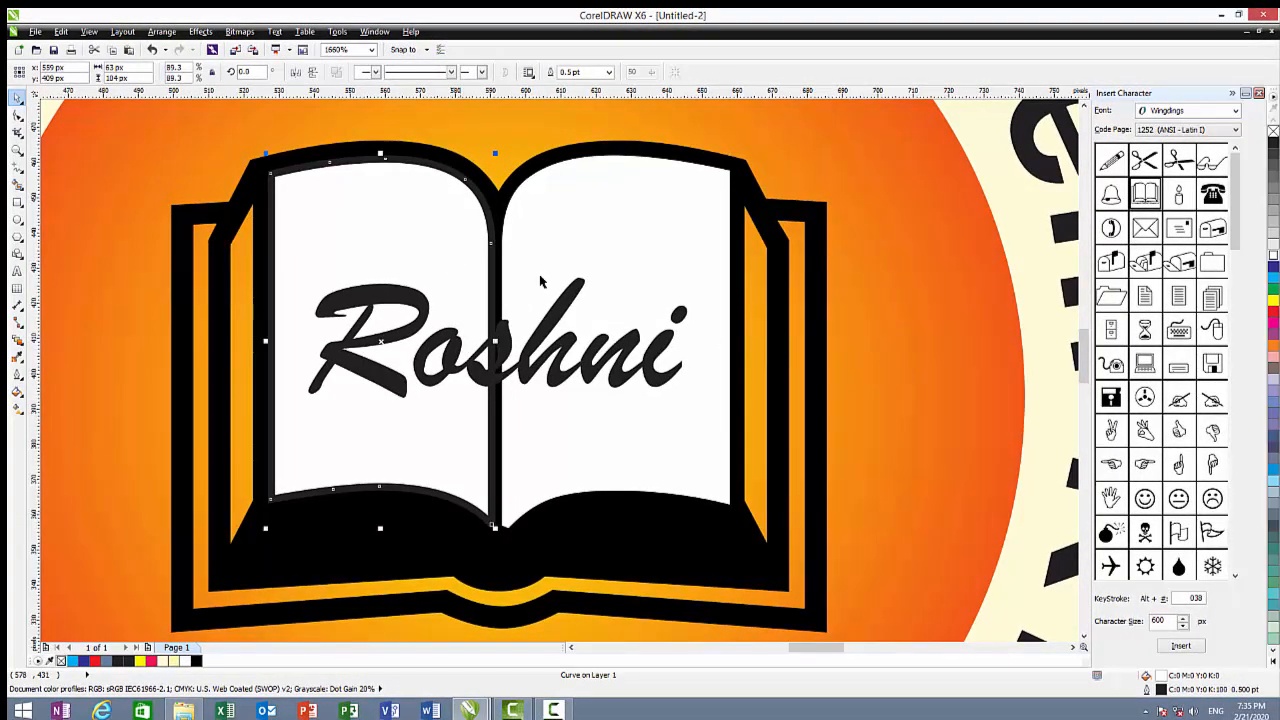
left_click(1274, 257)
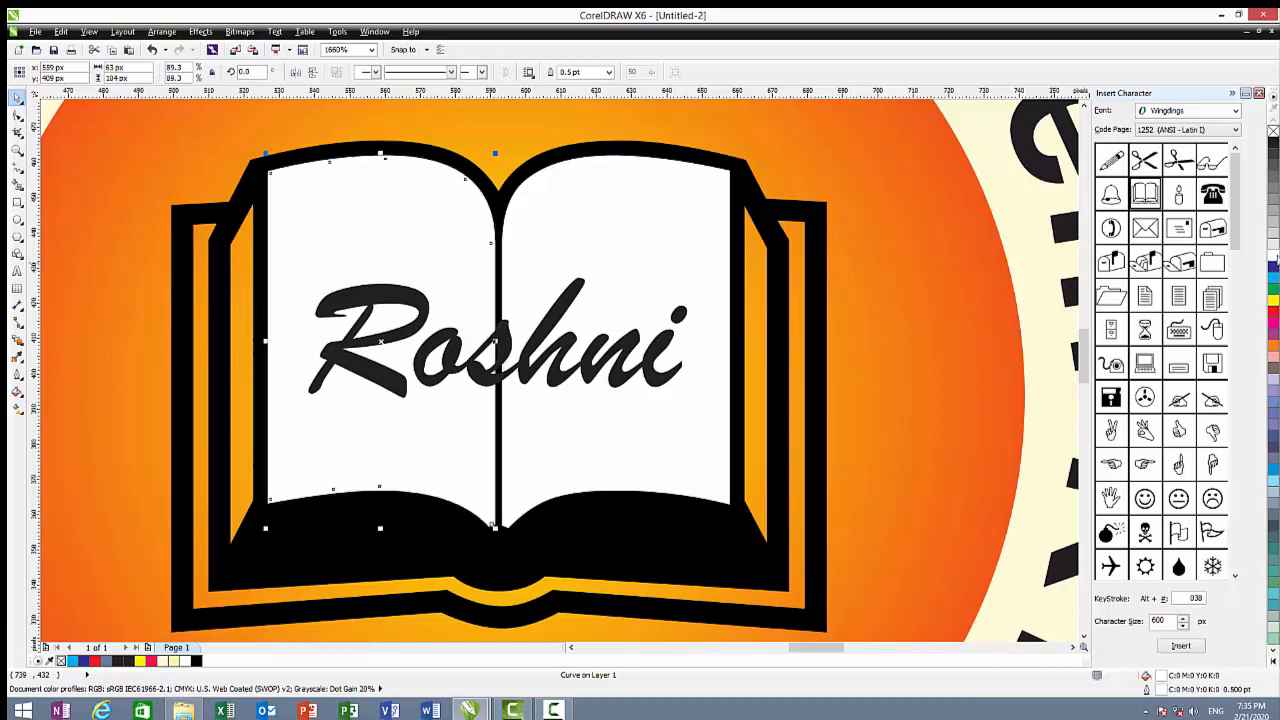
Stretch both white pages inward to about 67 px wide each so they cover the black spine line
left_click(616, 400)
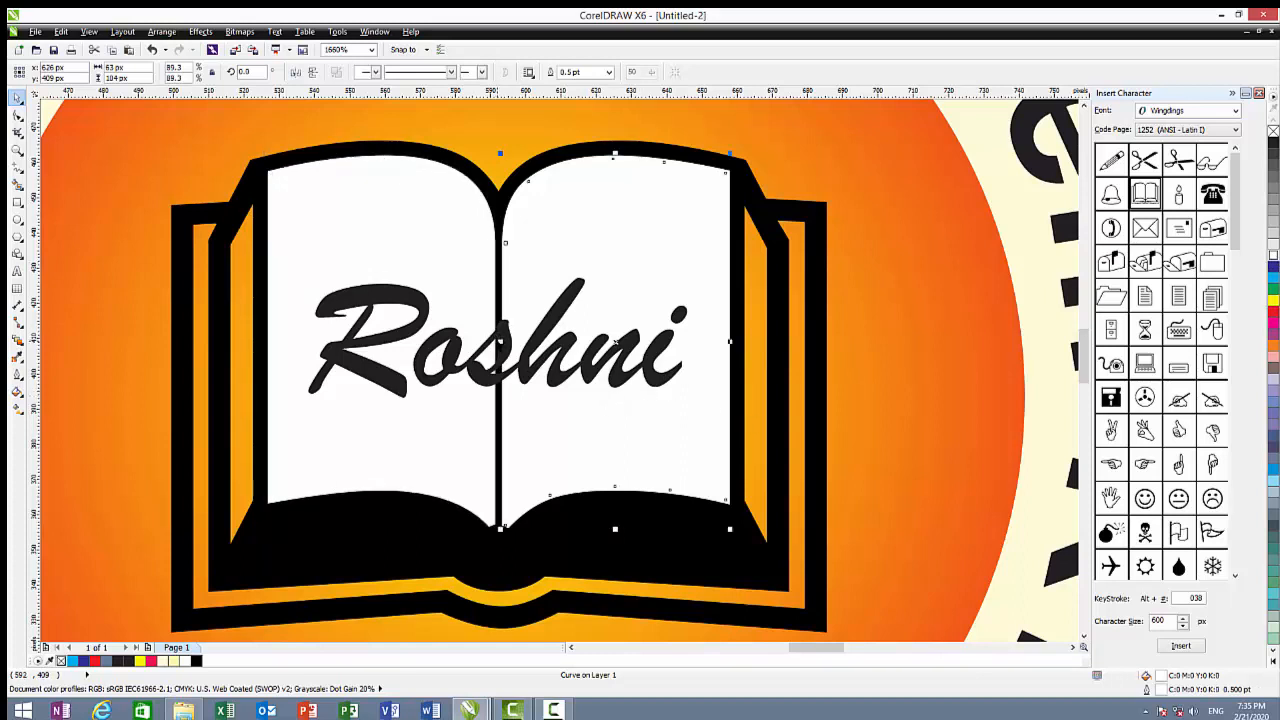
left_click_drag(500, 341, 486, 347)
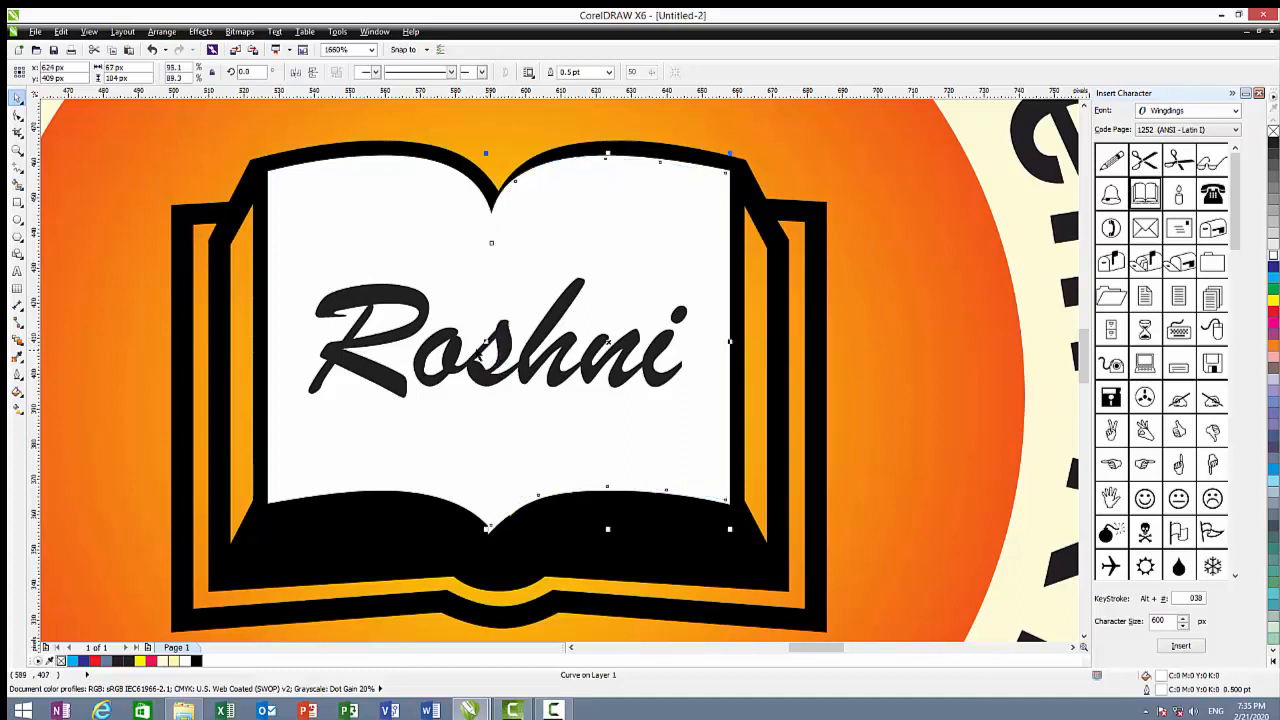
left_click(440, 279)
left_click_drag(492, 341, 510, 341)
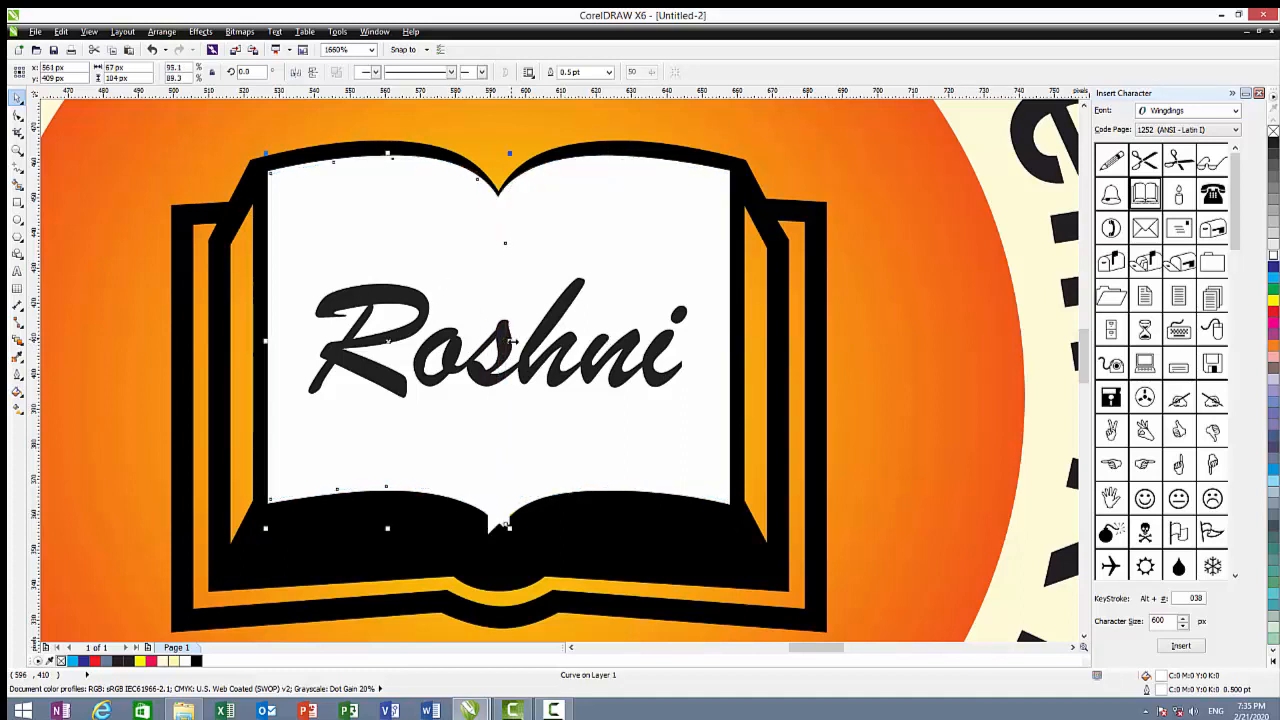
Fill the "Roshni" text on the book with blue (C100 M100 Y0 K0)
left_click(632, 372)
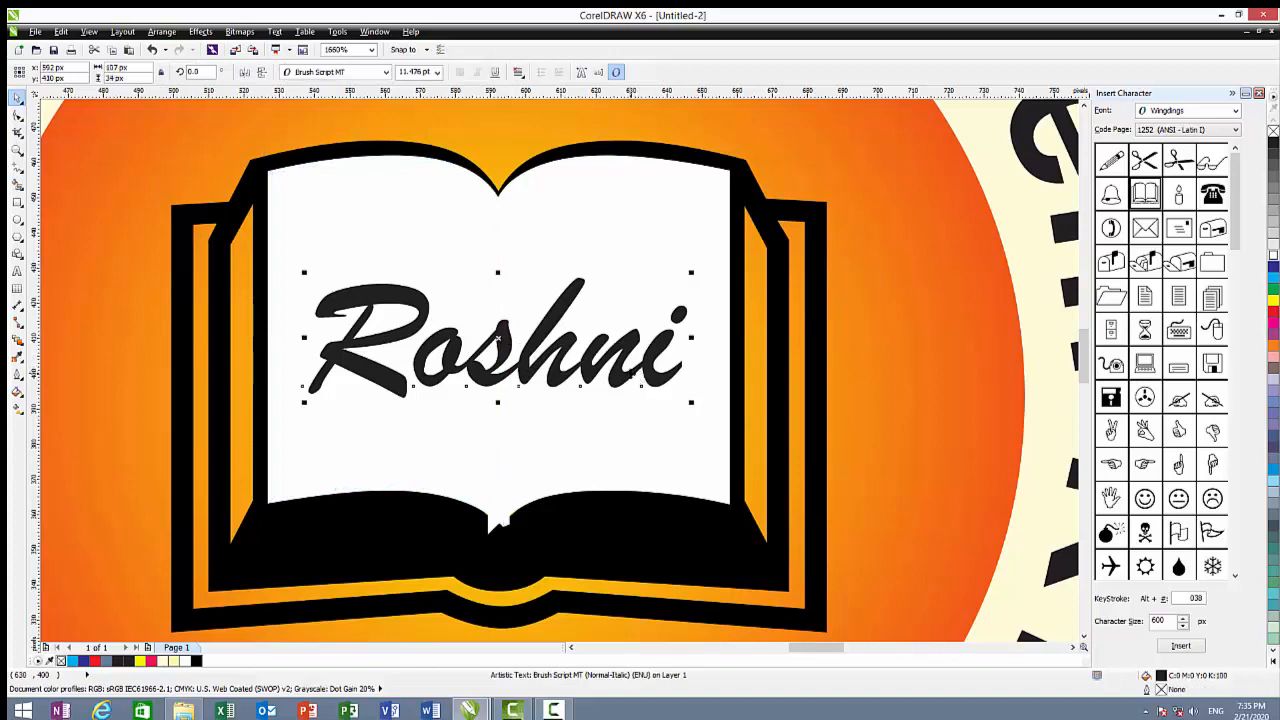
left_click(1273, 266)
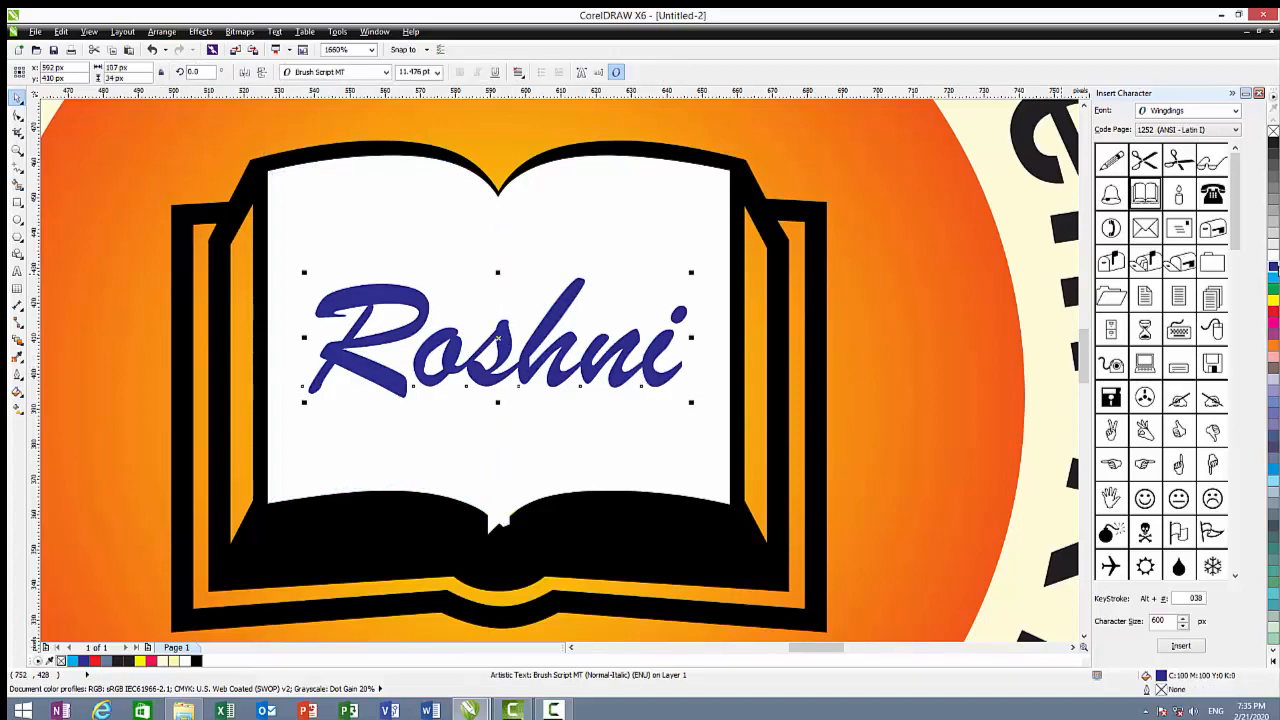
key("F4")
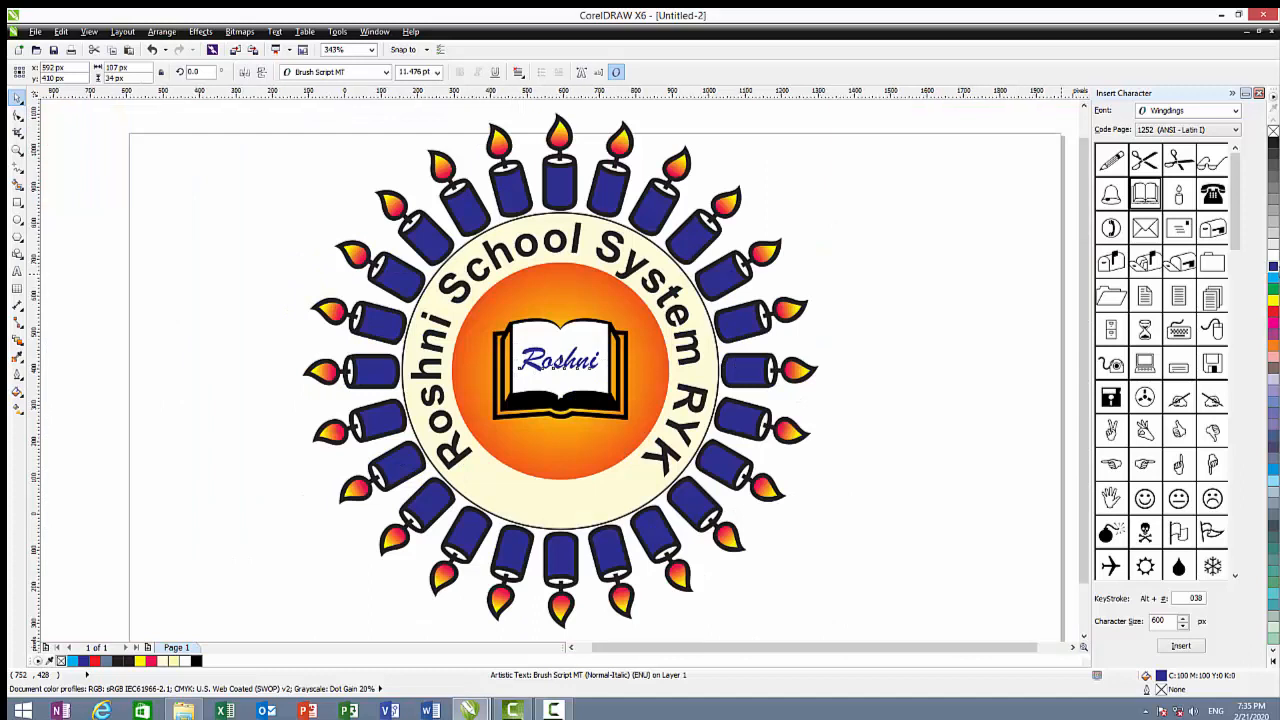
Scale the whole logo down to about 541 px square and position it near the middle of the page
key("F3")
left_click_drag(402, 206, 755, 528)
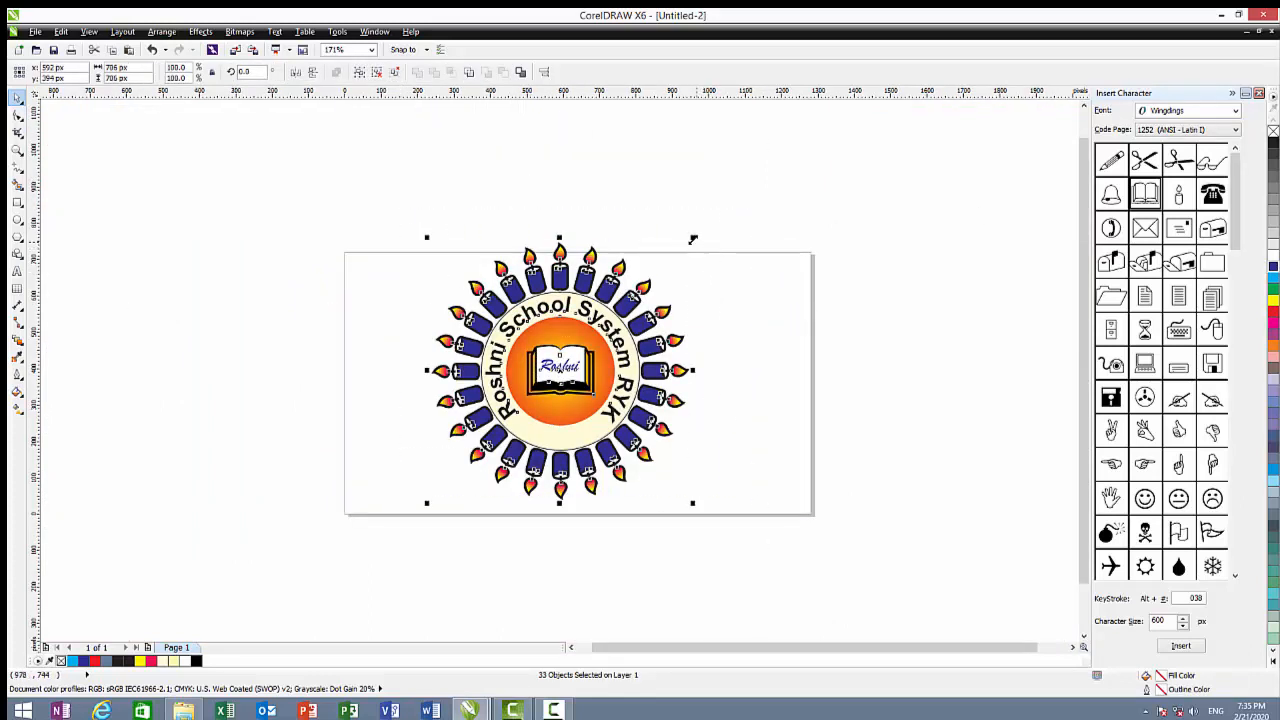
left_click_drag(693, 237, 690, 255)
left_click_drag(640, 337, 653, 347)
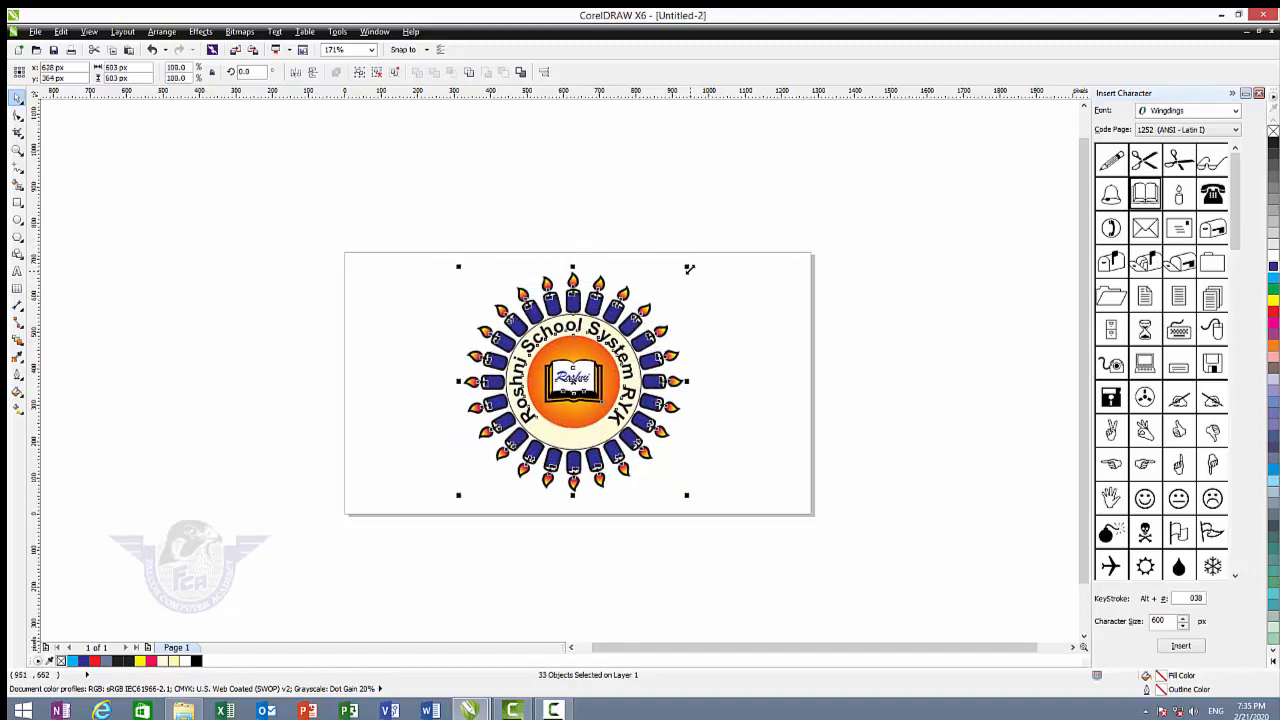
left_click_drag(689, 270, 687, 288)
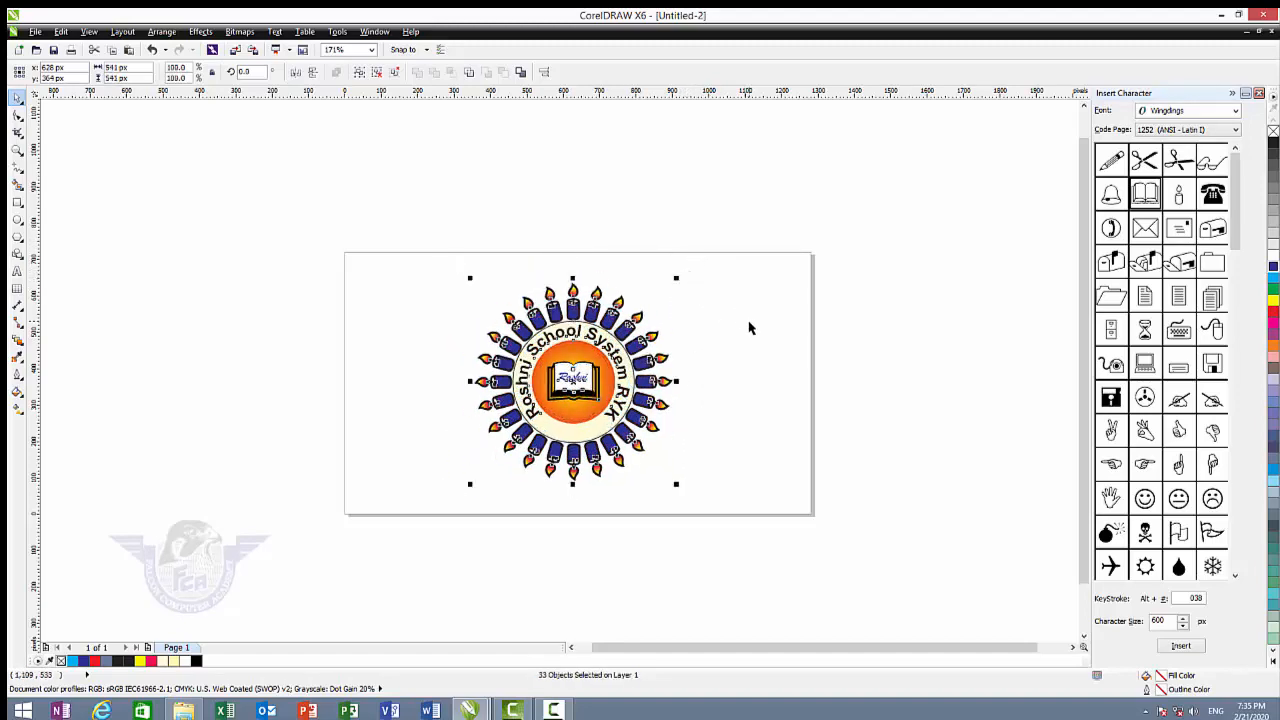
left_click(748, 333)
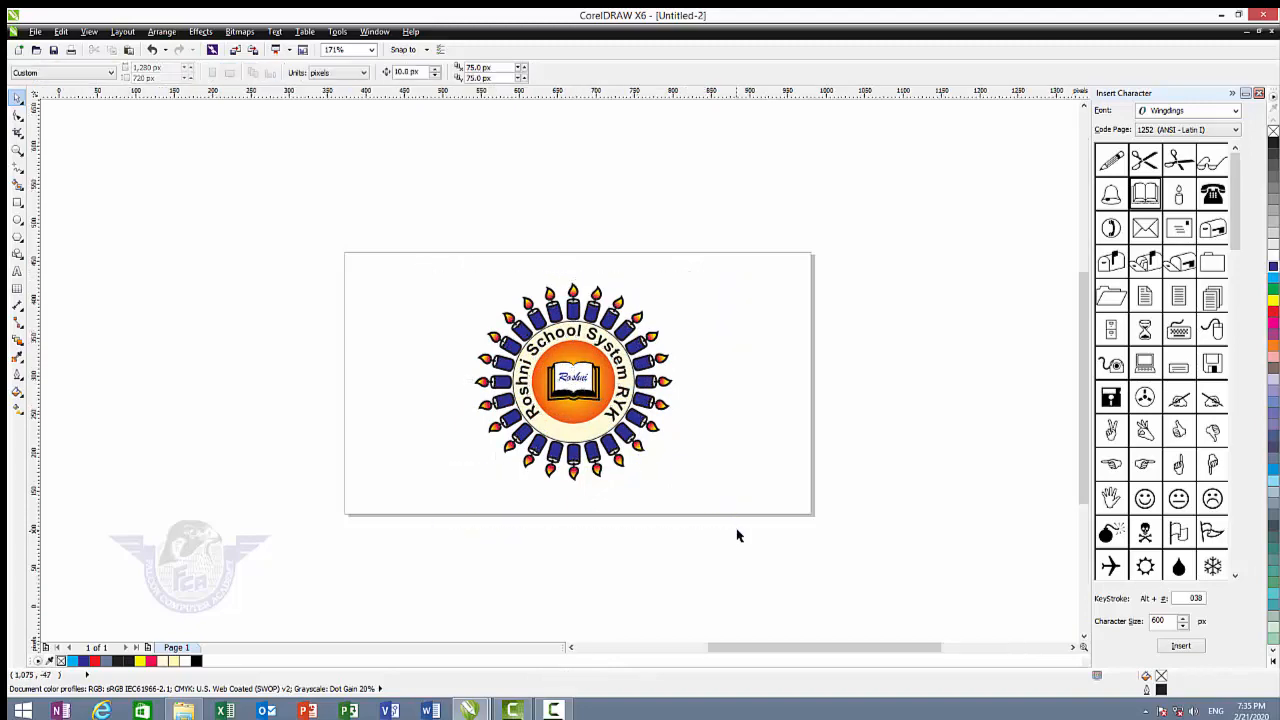
Remove the outline from the cream circle behind the curved school name
scroll(602, 428, "up", 2)
left_click_drag(279, 166, 789, 466)
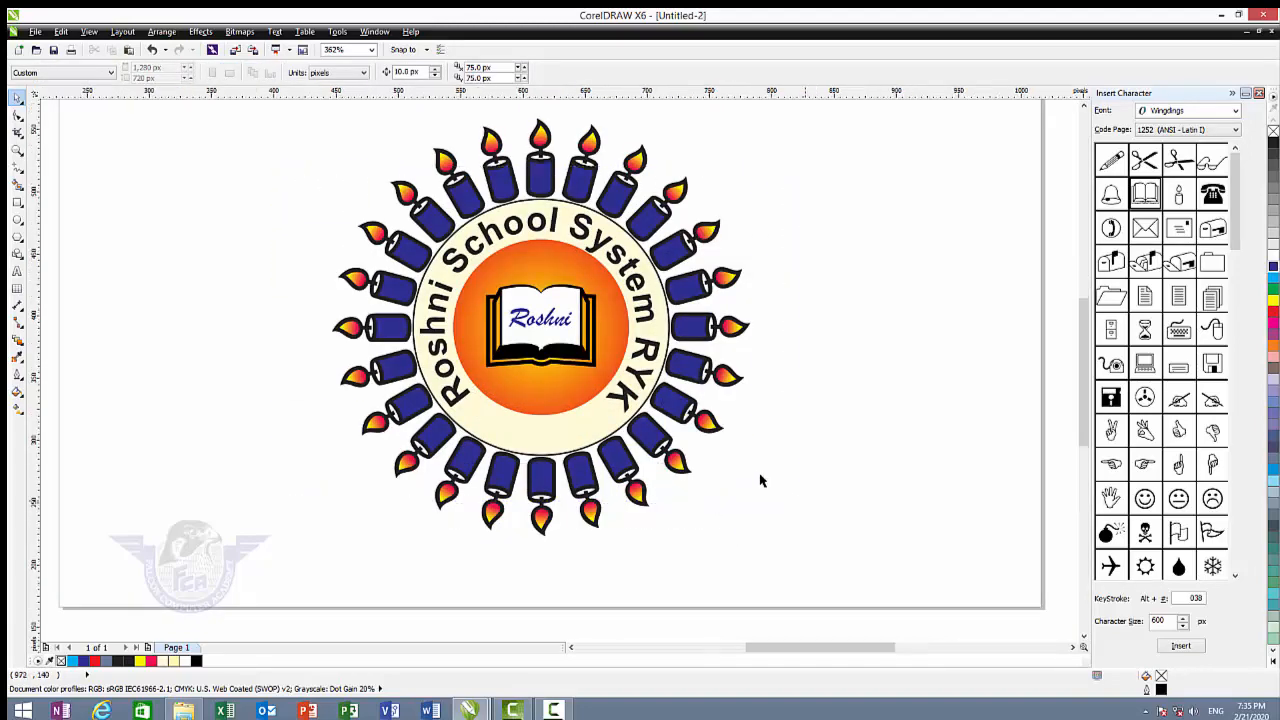
left_click(678, 536)
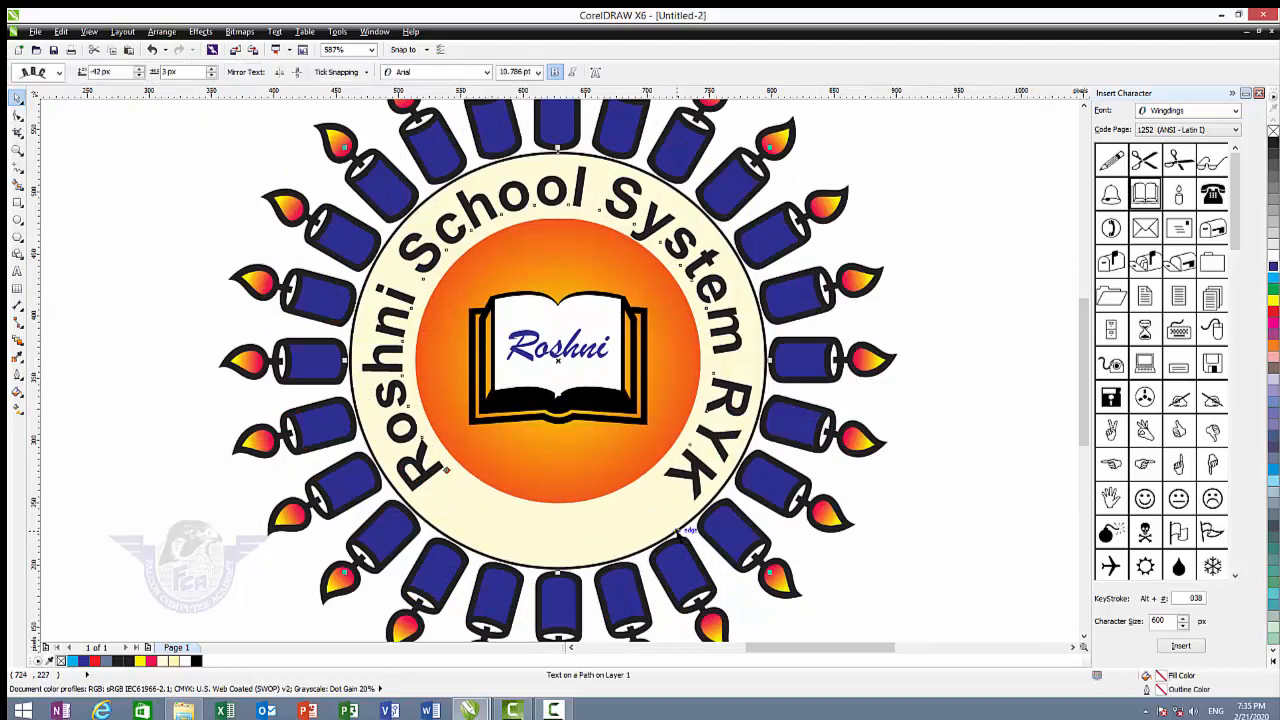
left_click(679, 533)
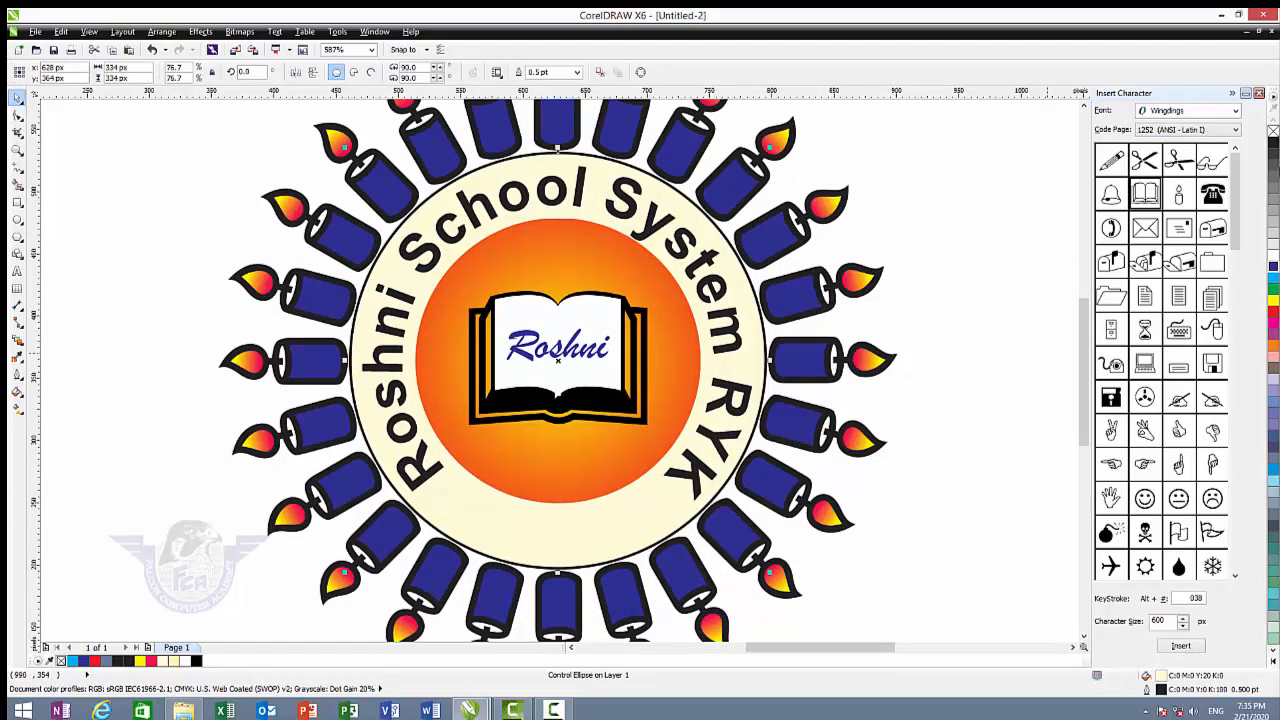
right_click(1273, 131)
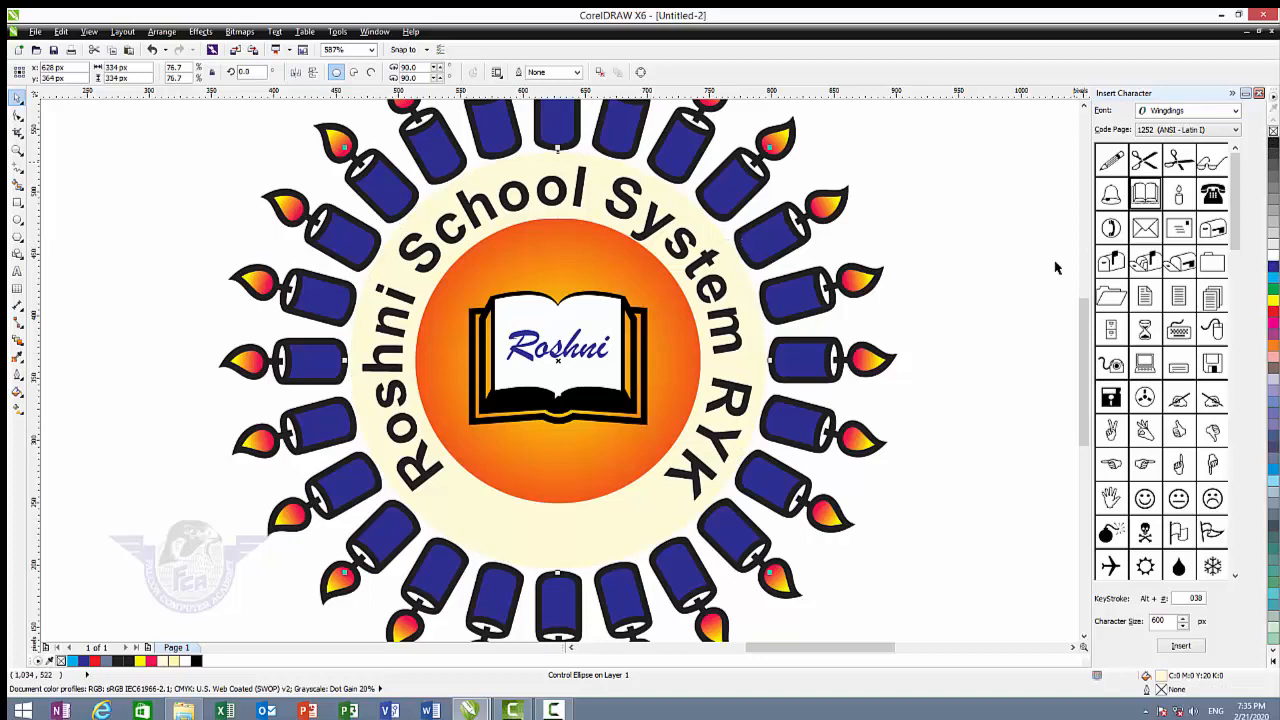
key("shift+F2")
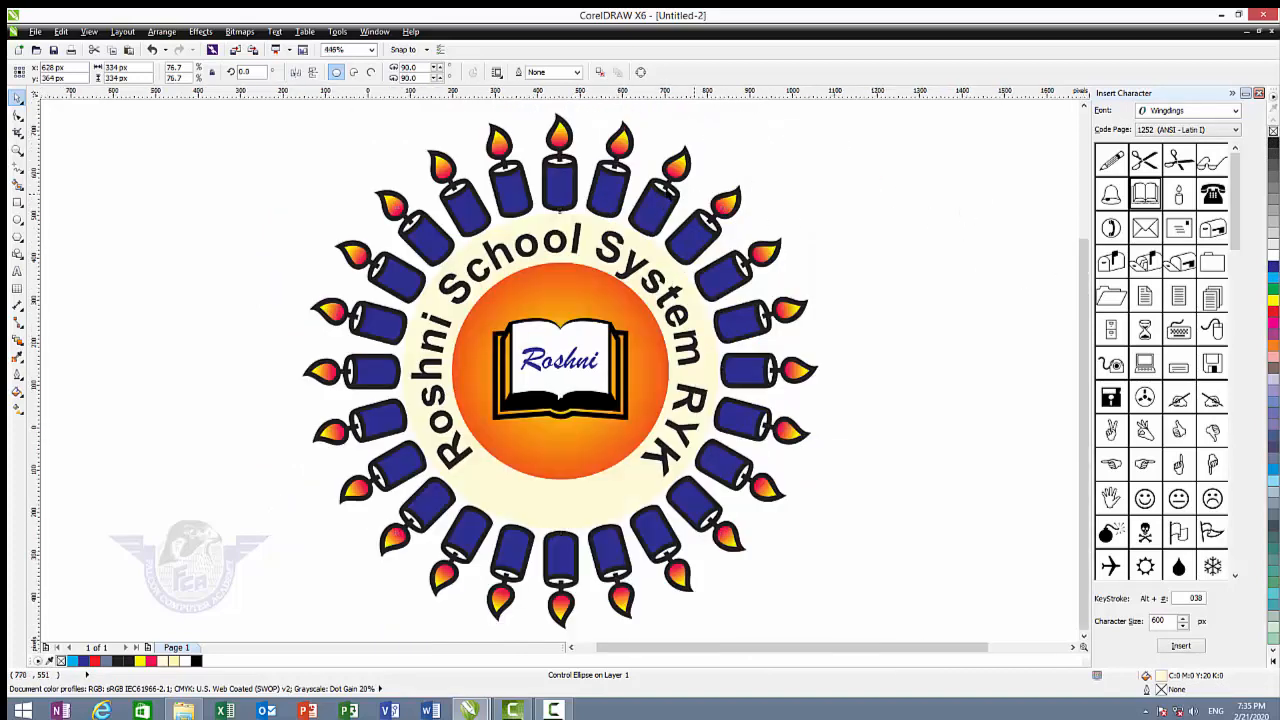
Group all the logo's objects and shift the group slightly sideways to the page's horizontal centre
key("shift+F4")
key("ctrl+g")
left_click_drag(471, 135, 875, 438)
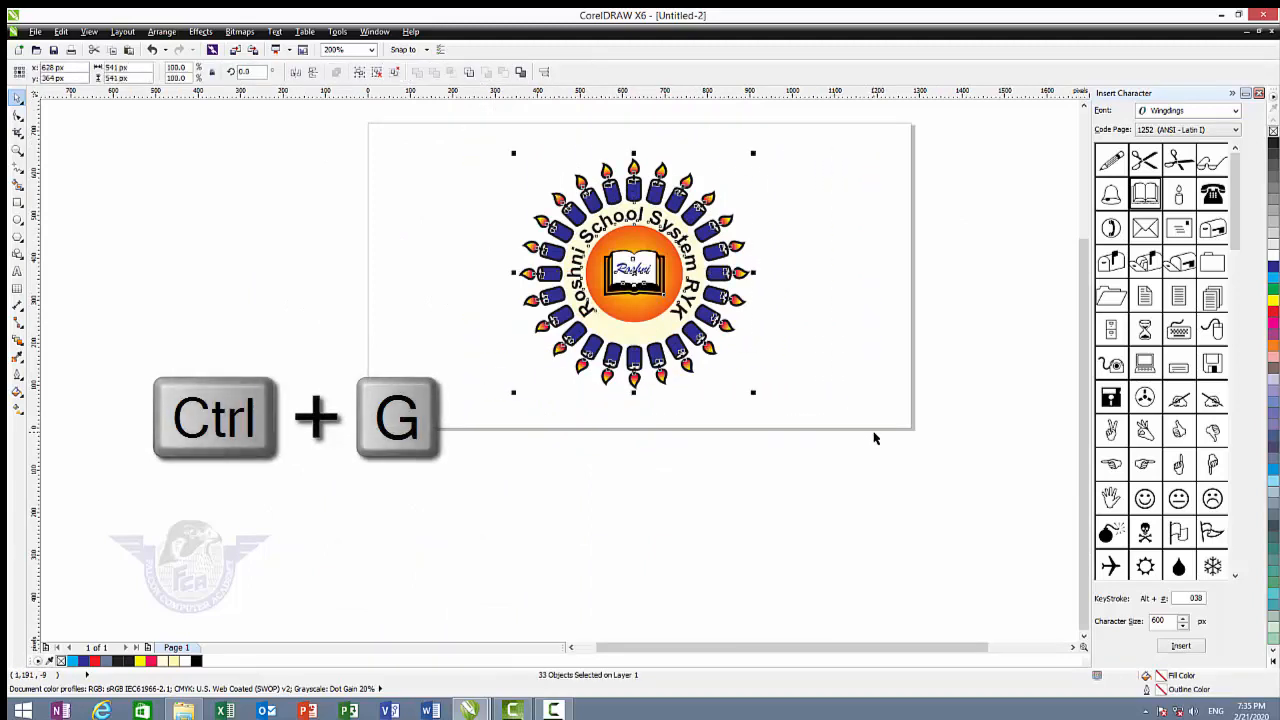
key("ctrl+g")
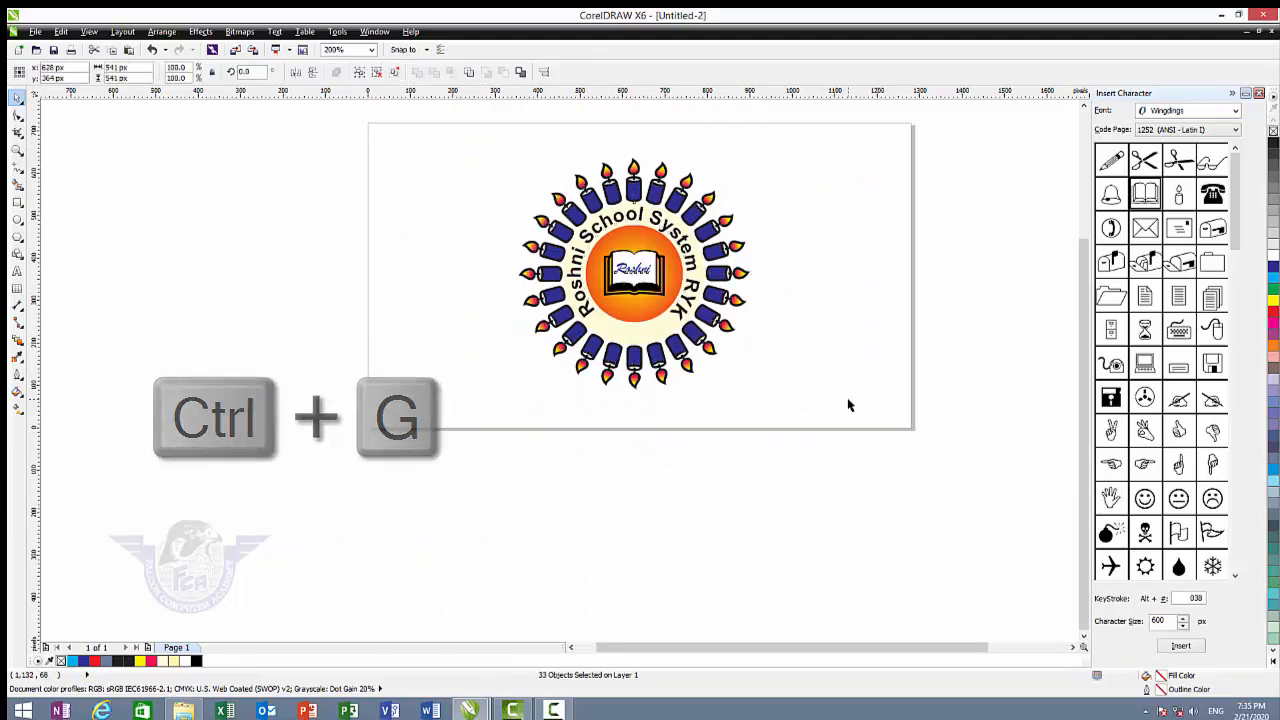
left_click_drag(722, 248, 734, 248)
left_click(852, 214)
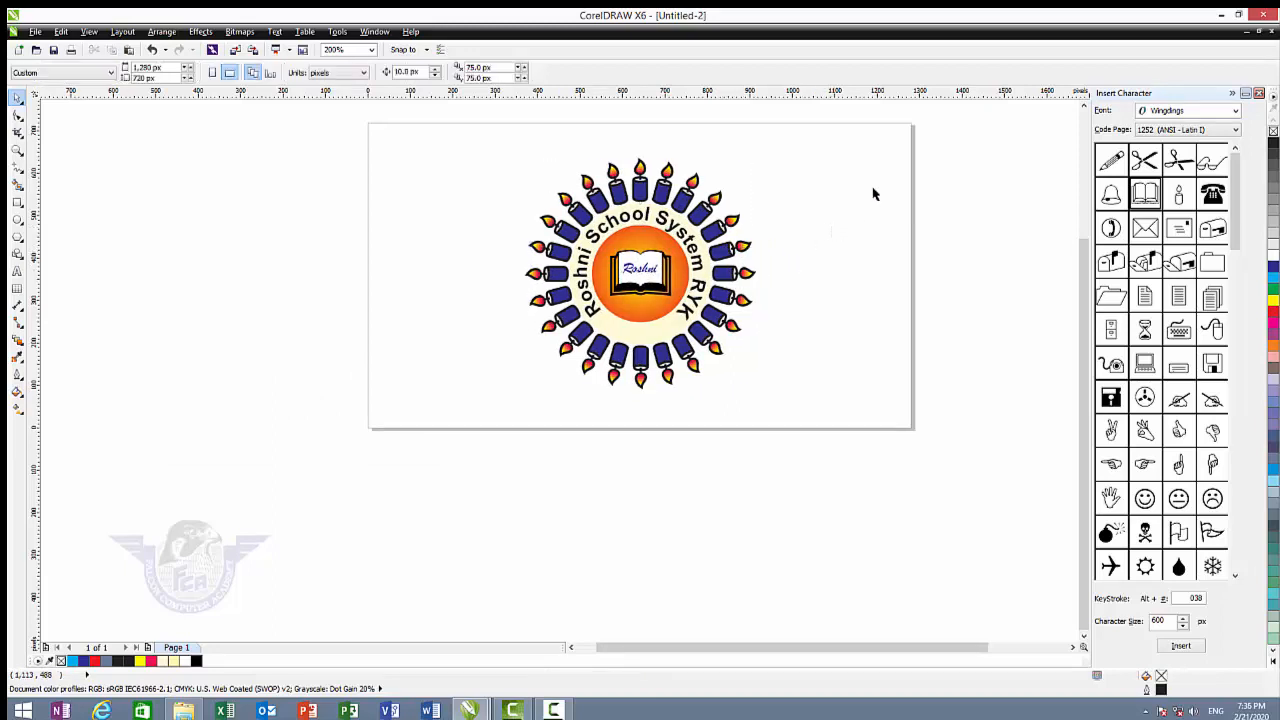
Add a page-sized rectangle behind the logo and give it a radial fountain fill from light blue to white
double_click(16, 205)
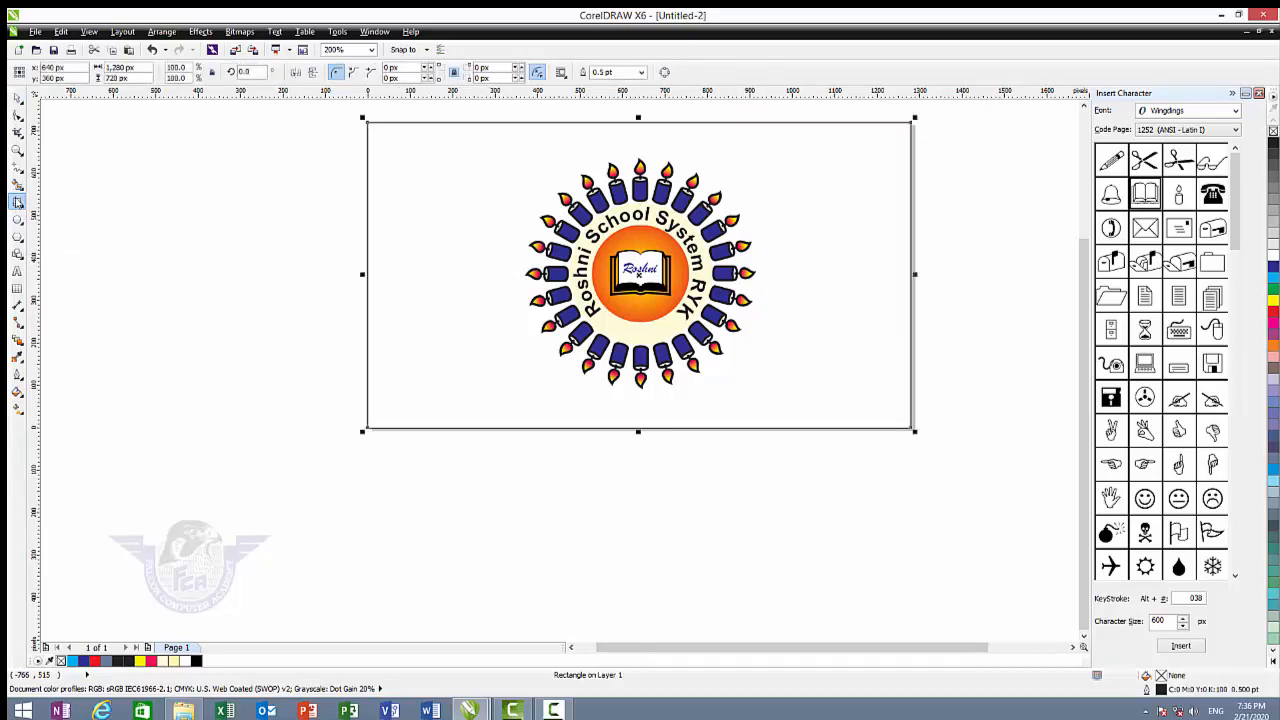
left_click(17, 103)
key("F11")
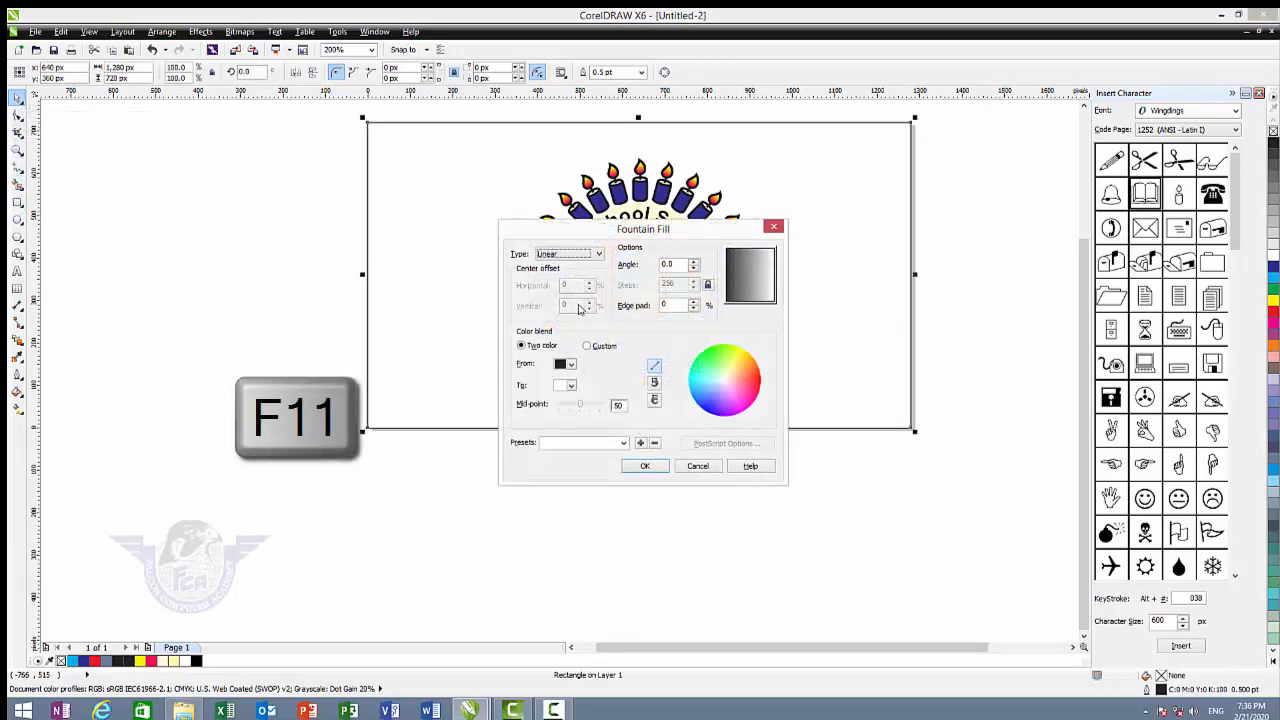
left_click(571, 364)
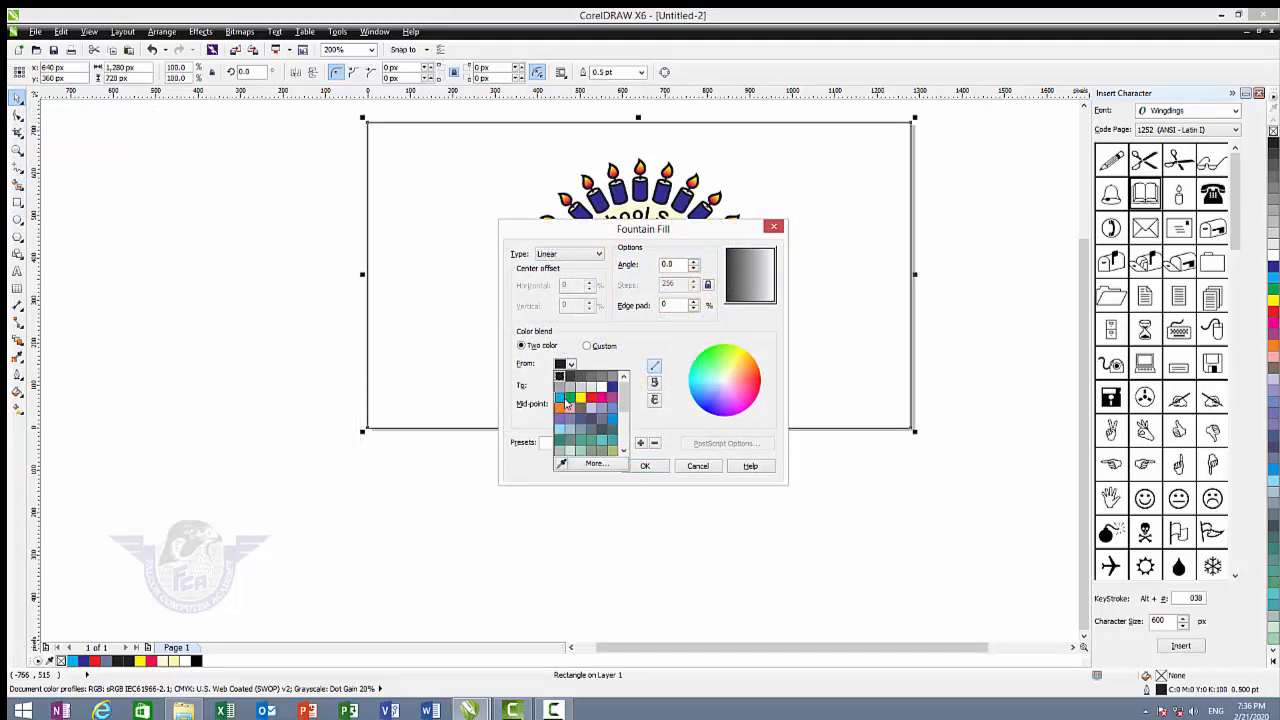
left_click(562, 427)
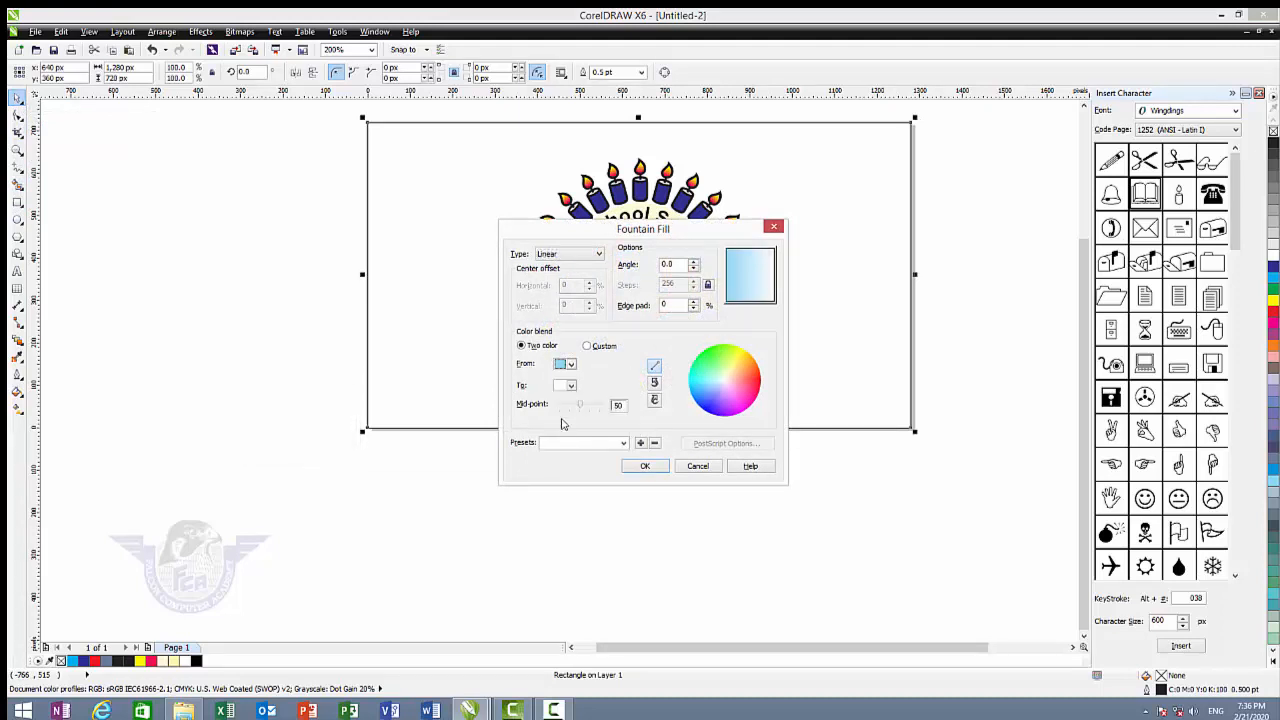
left_click(577, 256)
left_click(577, 274)
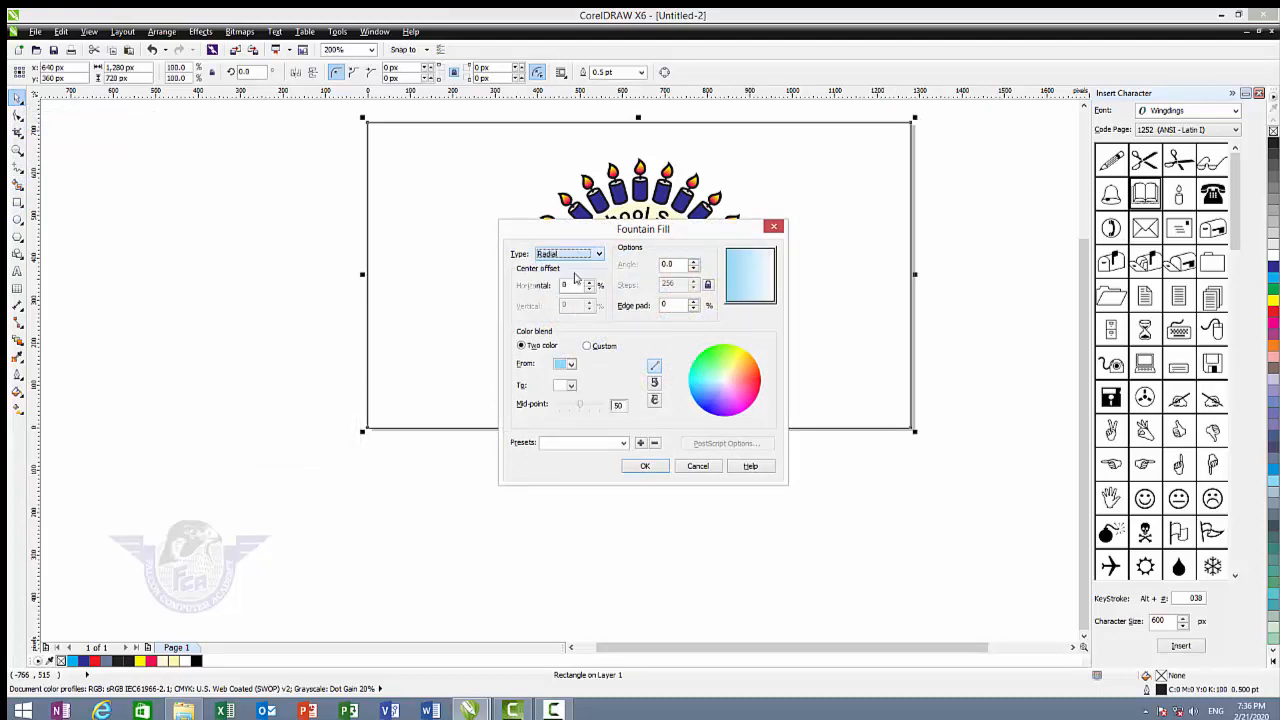
left_click(645, 466)
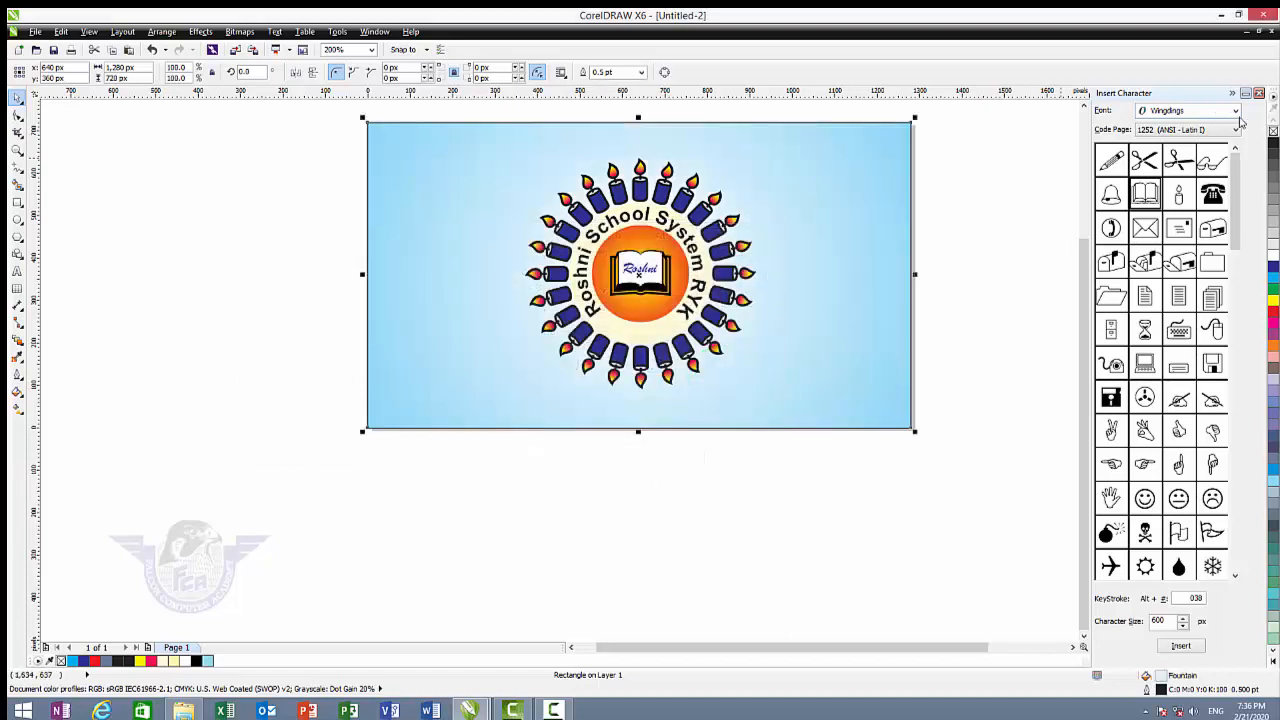
Remove the background rectangle's outline and fit all the artwork in view
right_click(1272, 131)
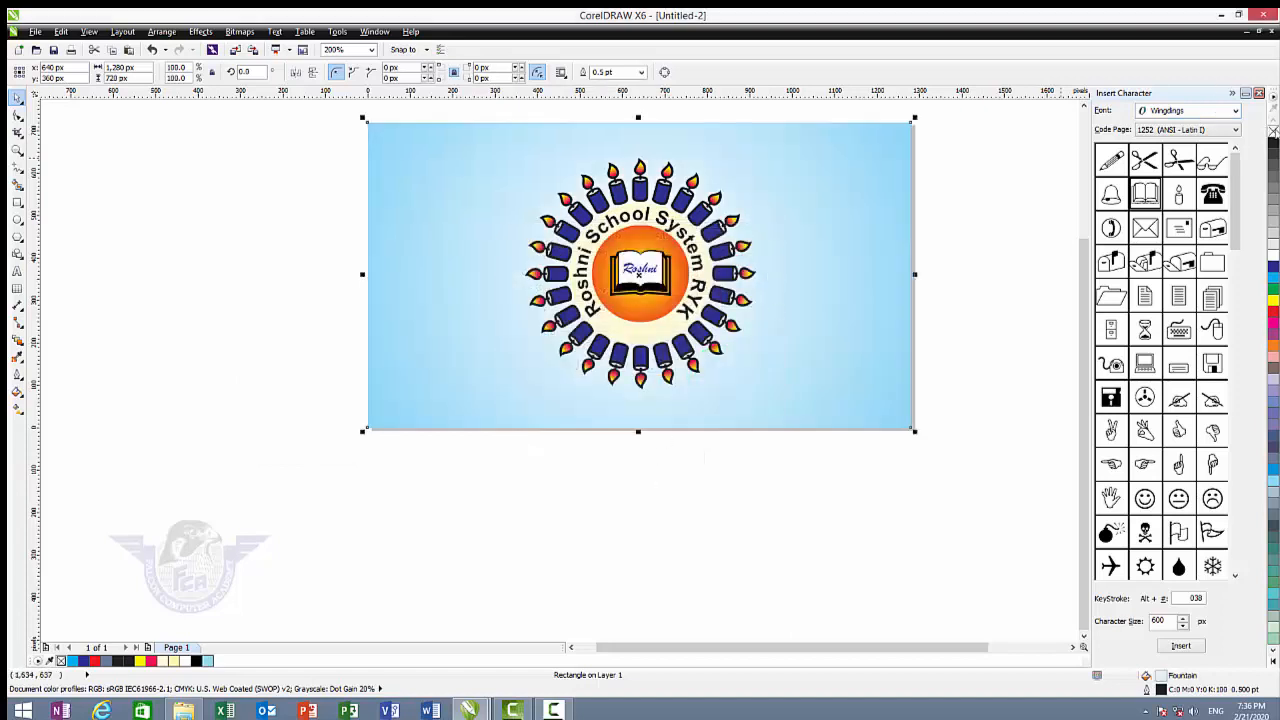
left_click(975, 203)
key("F4")
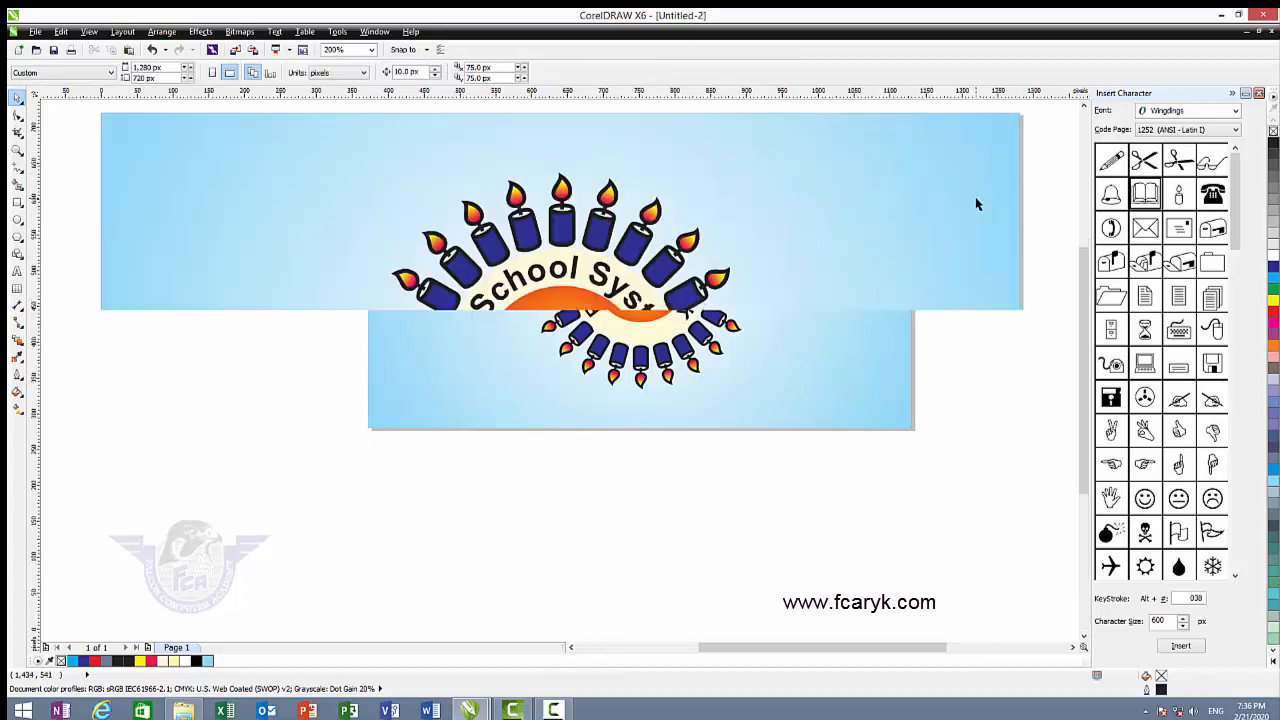